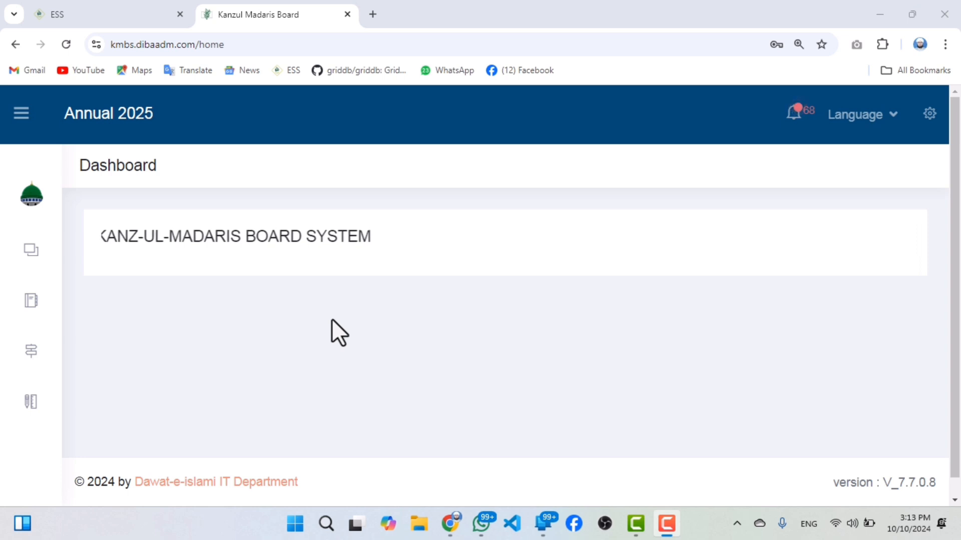
Switch the interface language to Urdu.
{"action": "mouse_move", "coordinate": [43, 246]}
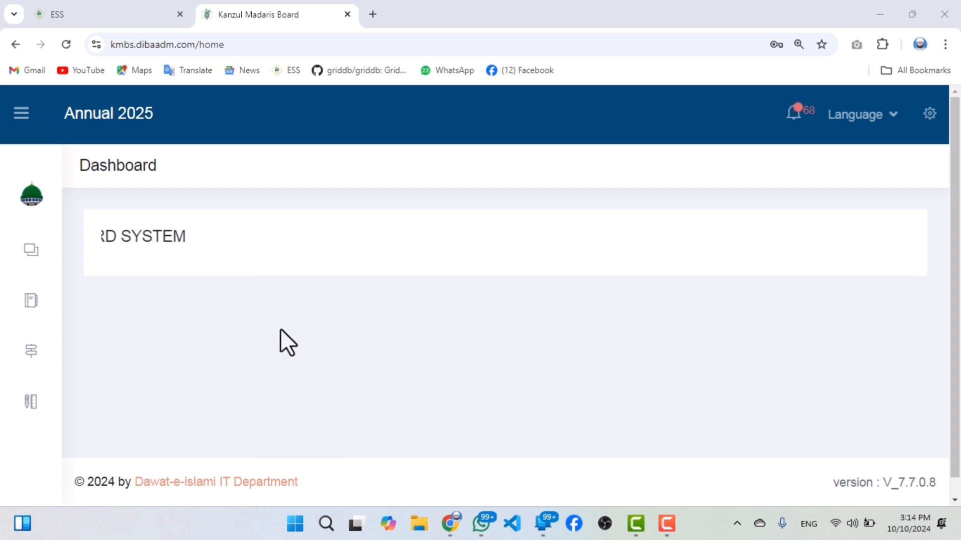
{"action": "mouse_move", "coordinate": [6, 255]}
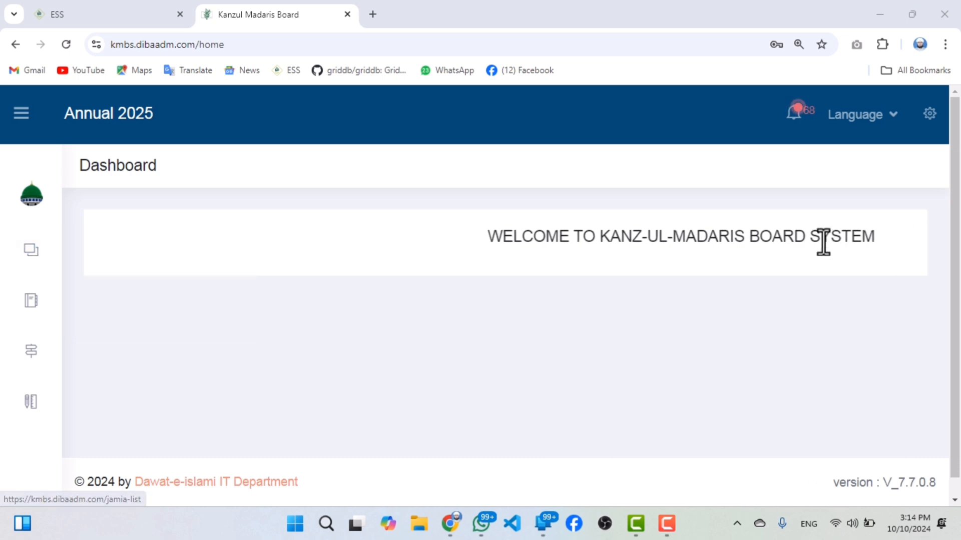
{"action": "left_click", "coordinate": [869, 138]}
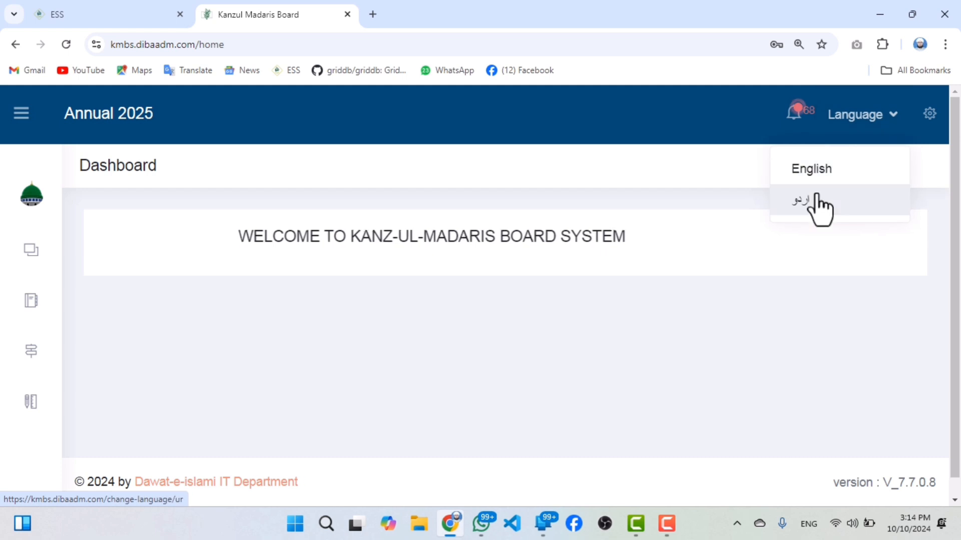
{"action": "left_click", "coordinate": [811, 200]}
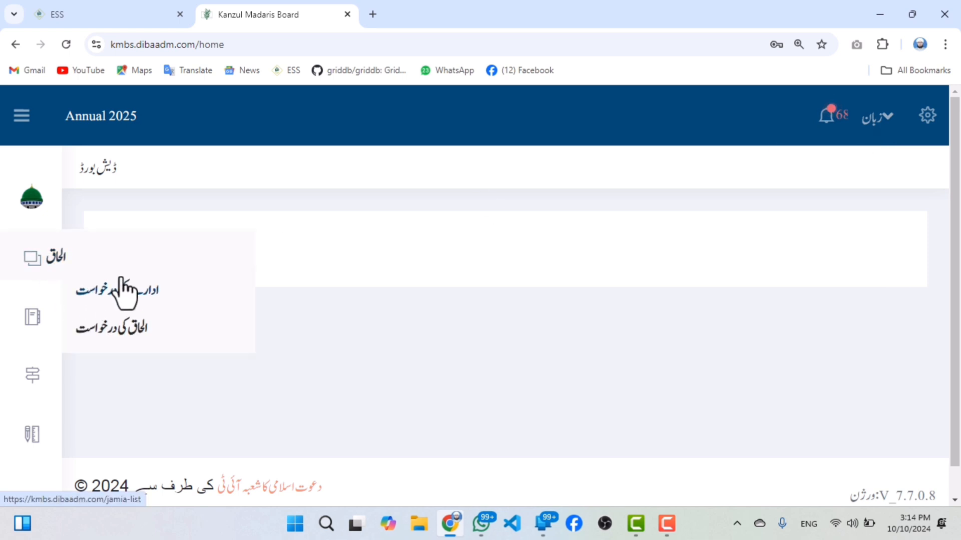
Open the institute requests list and check the affiliation status of the listed institute.
{"action": "left_click", "coordinate": [129, 297]}
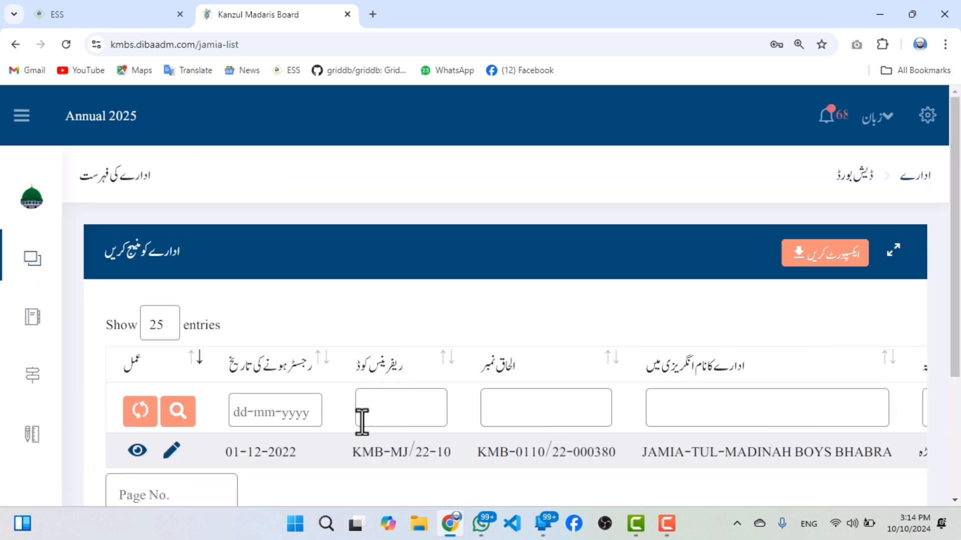
{"action": "scroll", "coordinate": [340, 440], "scroll_direction": "down", "scroll_amount": 1}
{"action": "scroll", "coordinate": [310, 425], "scroll_direction": "down", "scroll_amount": 3}
{"action": "left_click_drag", "start_coordinate": [301, 386], "coordinate": [949, 364]}
{"action": "left_click_drag", "start_coordinate": [801, 274], "coordinate": [874, 276]}
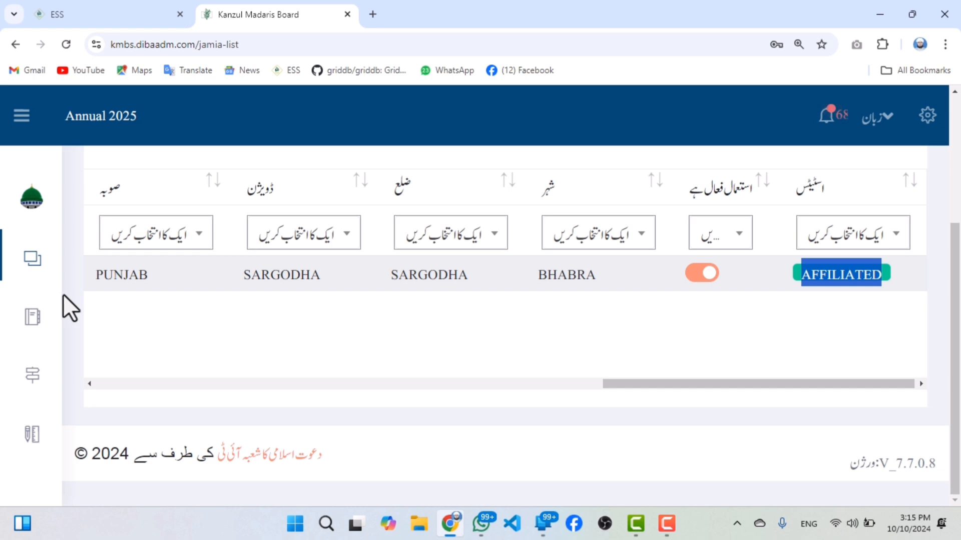
Open the affiliation requests list and examine the fee type of the older request.
{"action": "mouse_move", "coordinate": [55, 273]}
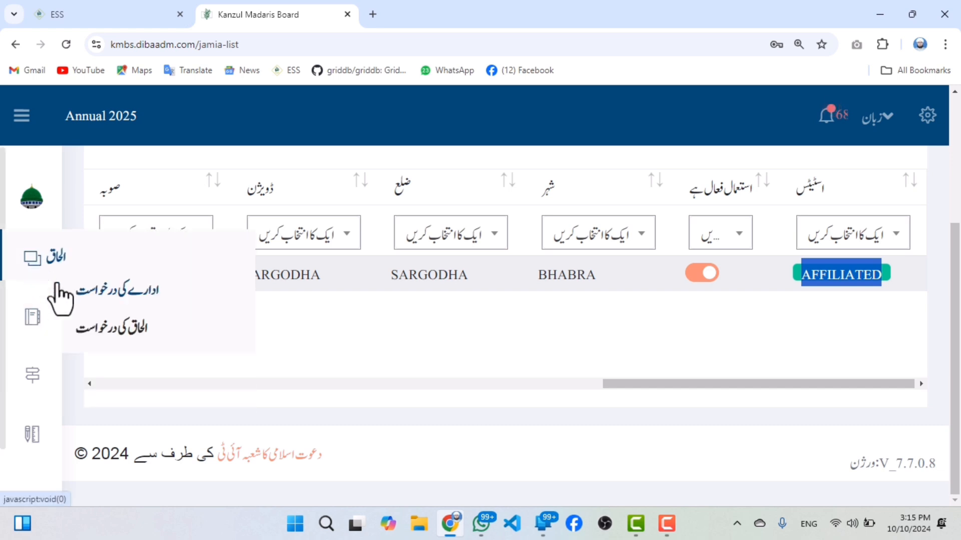
{"action": "left_click", "coordinate": [102, 329]}
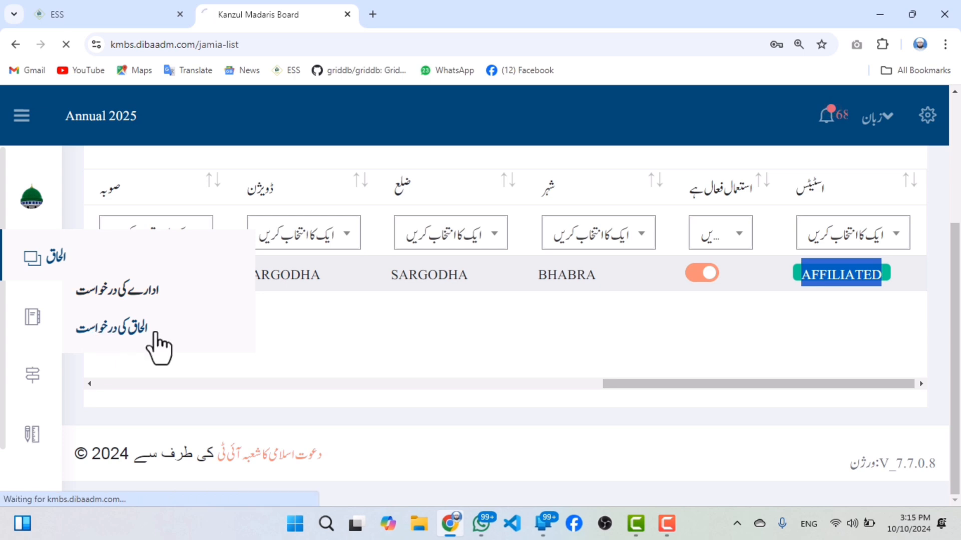
{"action": "scroll", "coordinate": [500, 357], "scroll_direction": "up", "scroll_amount": 2}
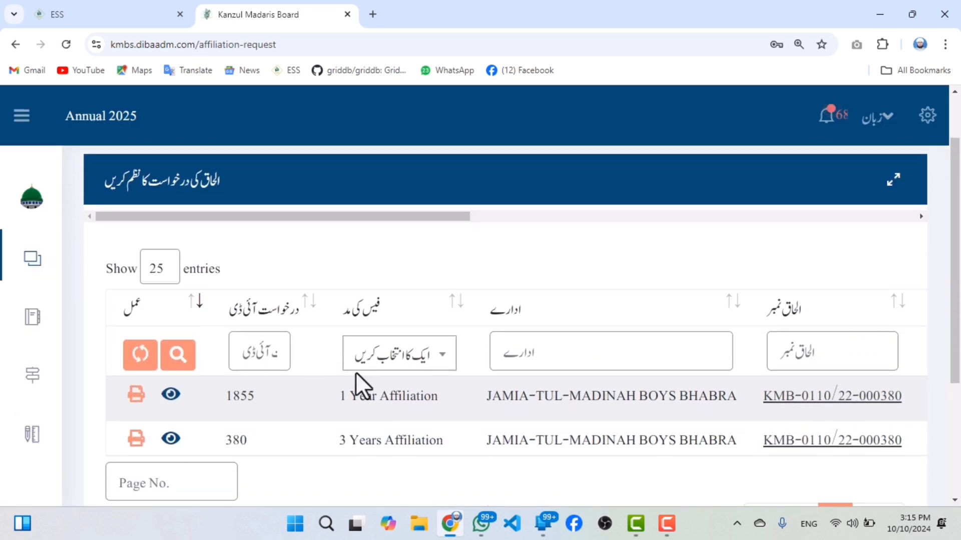
{"action": "scroll", "coordinate": [900, 240], "scroll_direction": "up", "scroll_amount": 2}
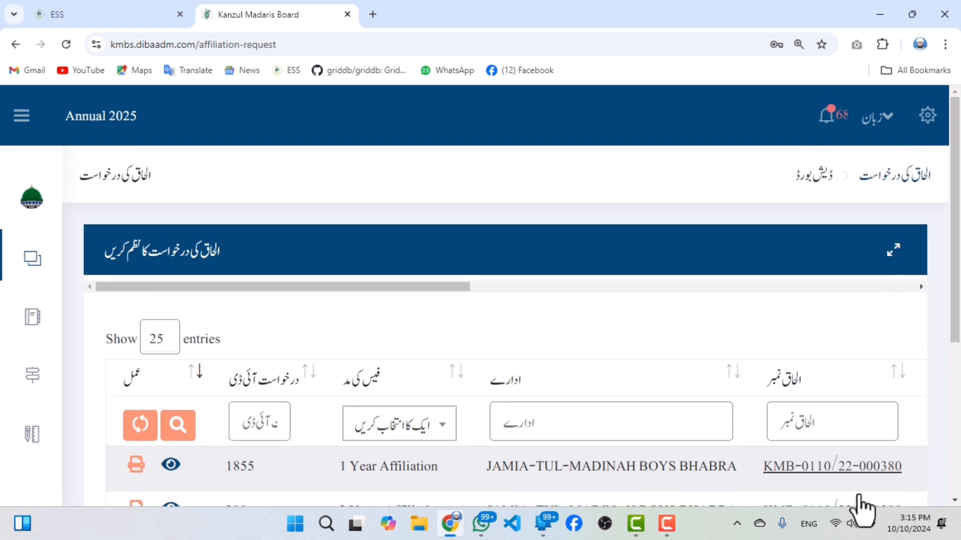
{"action": "scroll", "coordinate": [858, 485], "scroll_direction": "down", "scroll_amount": 4}
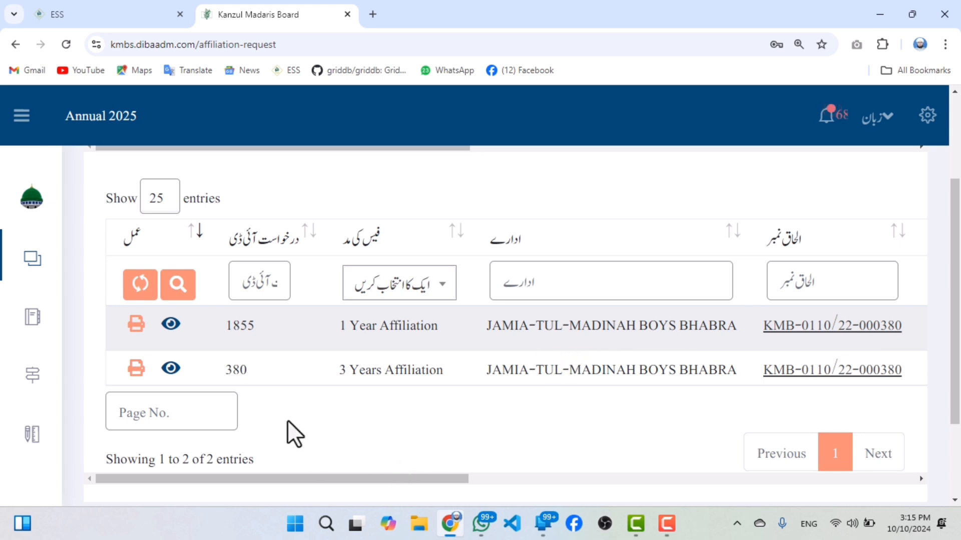
{"action": "left_click_drag", "start_coordinate": [332, 370], "coordinate": [436, 373]}
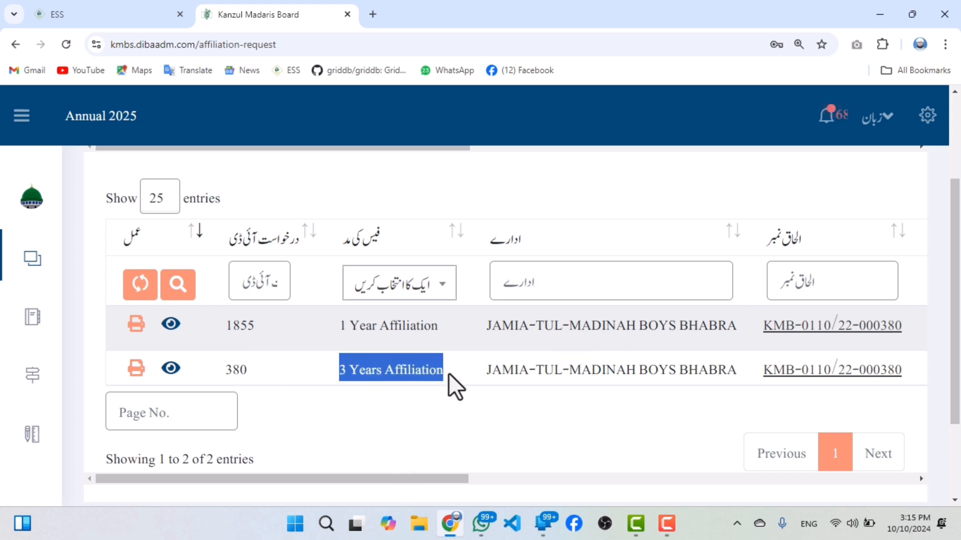
Check the issue and submission dates of the 3 Years Affiliation request and read its rejection reason.
{"action": "left_click_drag", "start_coordinate": [412, 478], "coordinate": [845, 461]}
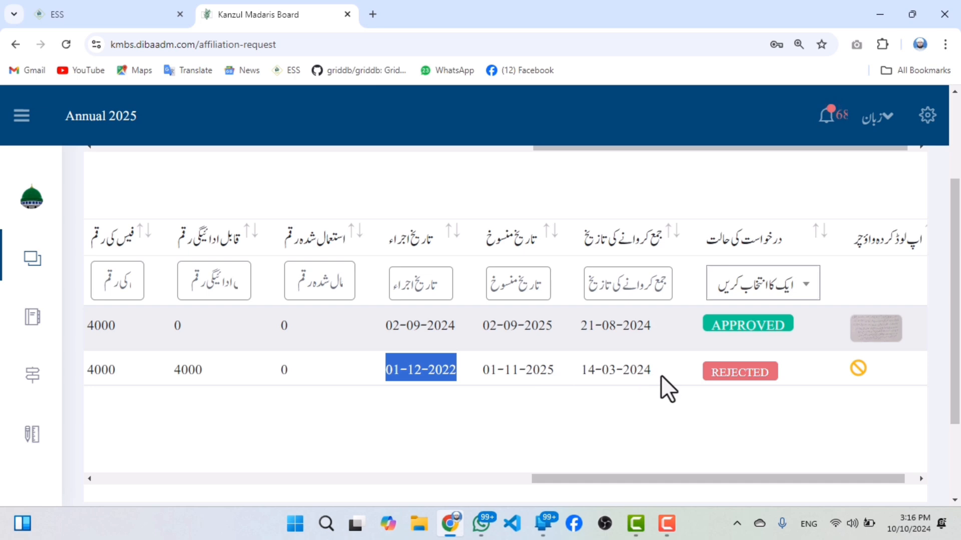
{"action": "left_click_drag", "start_coordinate": [652, 371], "coordinate": [597, 374]}
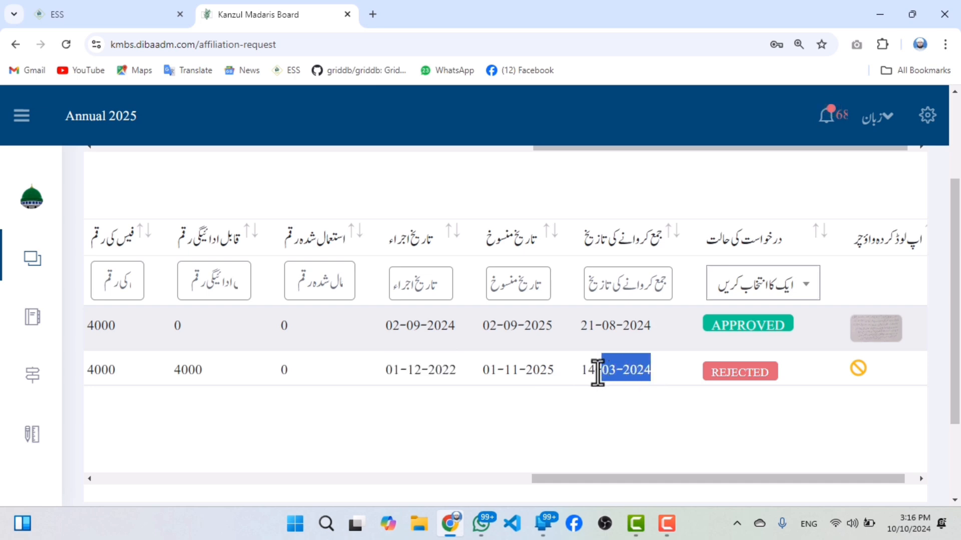
{"action": "left_click", "coordinate": [737, 390]}
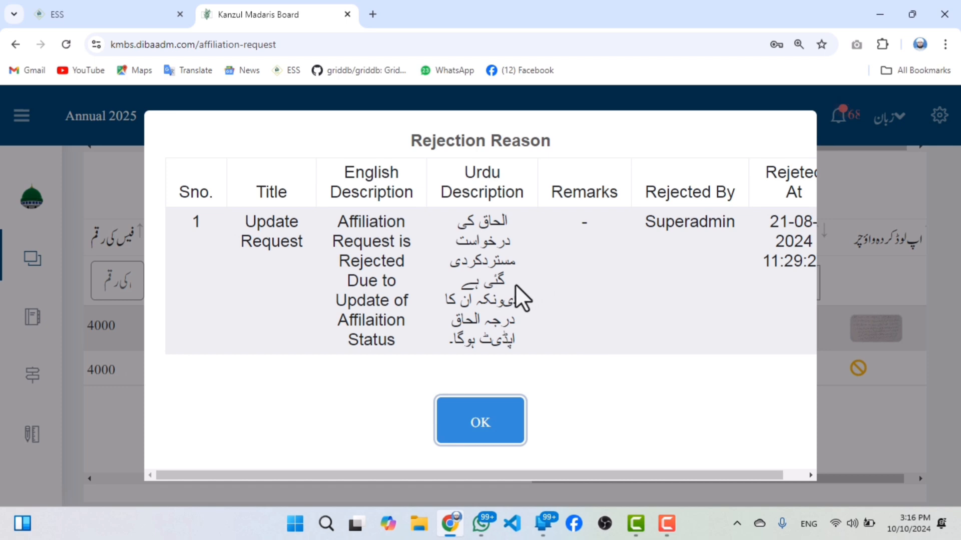
{"action": "left_click_drag", "start_coordinate": [503, 235], "coordinate": [494, 303]}
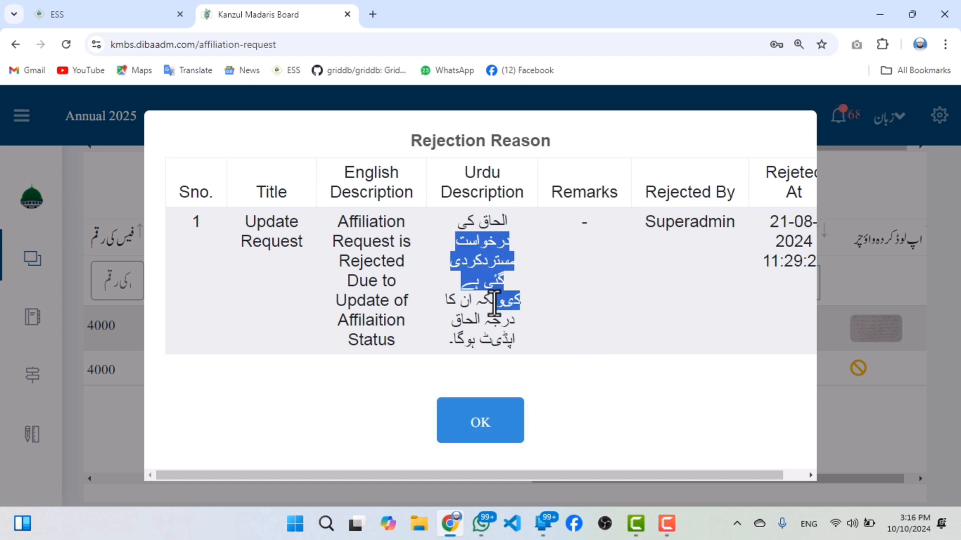
{"action": "left_click", "coordinate": [468, 341]}
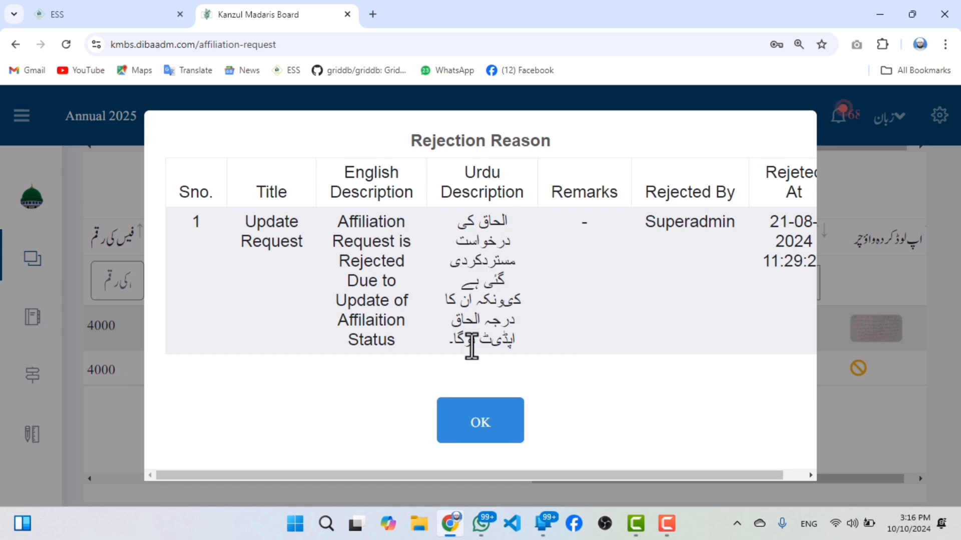
{"action": "left_click", "coordinate": [481, 425]}
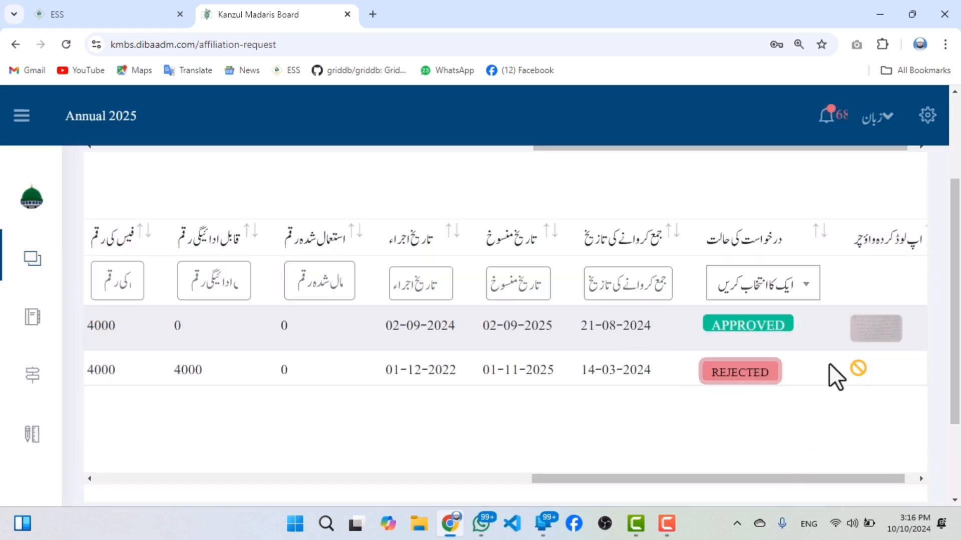
Recheck the fee type of the rejected request and view the voucher image uploaded for the approved 1 Year Affiliation request.
{"action": "left_click_drag", "start_coordinate": [750, 479], "coordinate": [347, 431]}
{"action": "left_click_drag", "start_coordinate": [338, 366], "coordinate": [444, 371]}
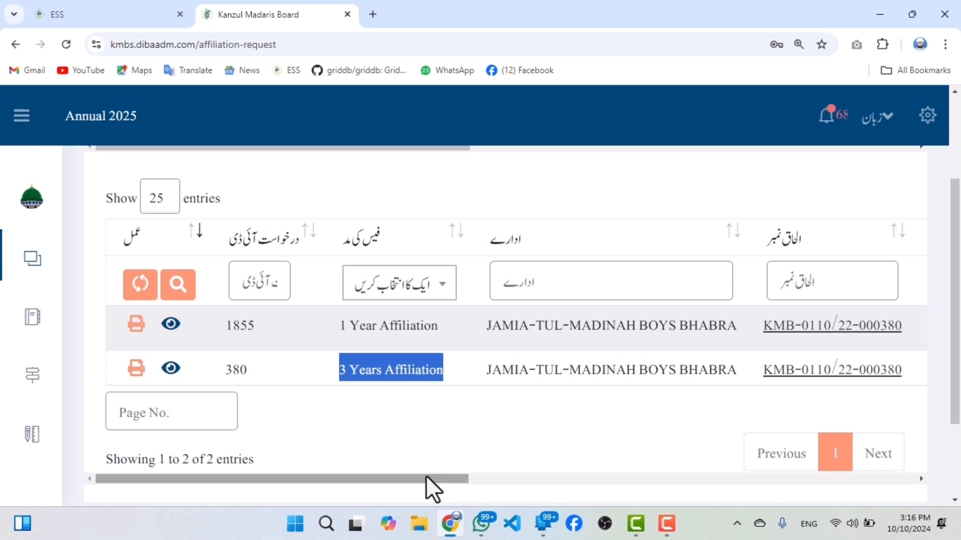
{"action": "left_click_drag", "start_coordinate": [425, 476], "coordinate": [956, 472]}
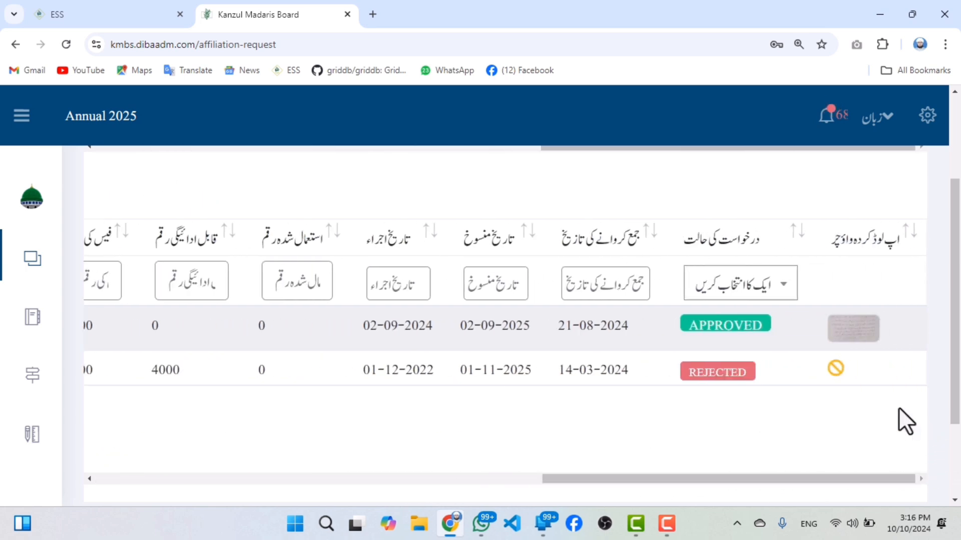
{"action": "left_click", "coordinate": [858, 333]}
{"action": "scroll", "coordinate": [525, 245], "scroll_direction": "up", "scroll_amount": 3}
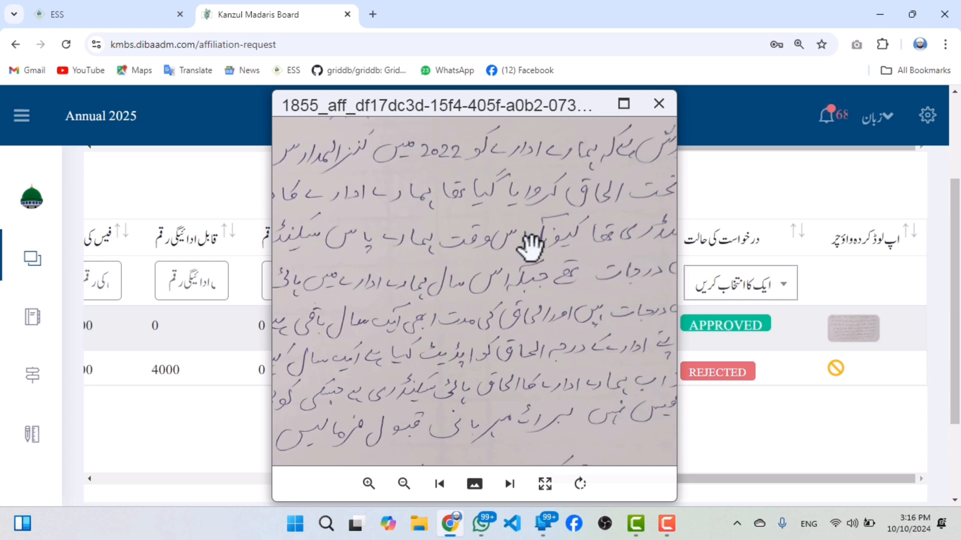
{"action": "left_click_drag", "start_coordinate": [531, 245], "coordinate": [667, 350]}
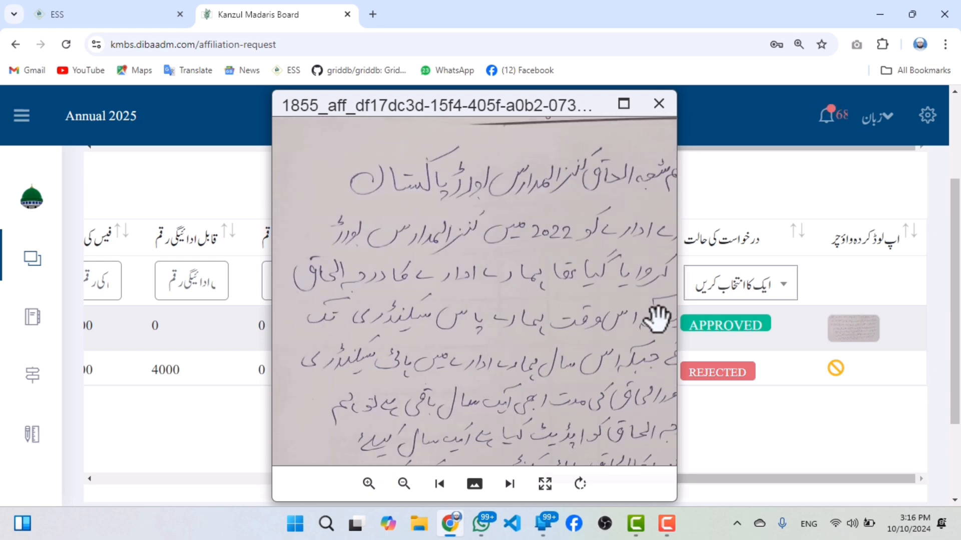
{"action": "left_click", "coordinate": [660, 105]}
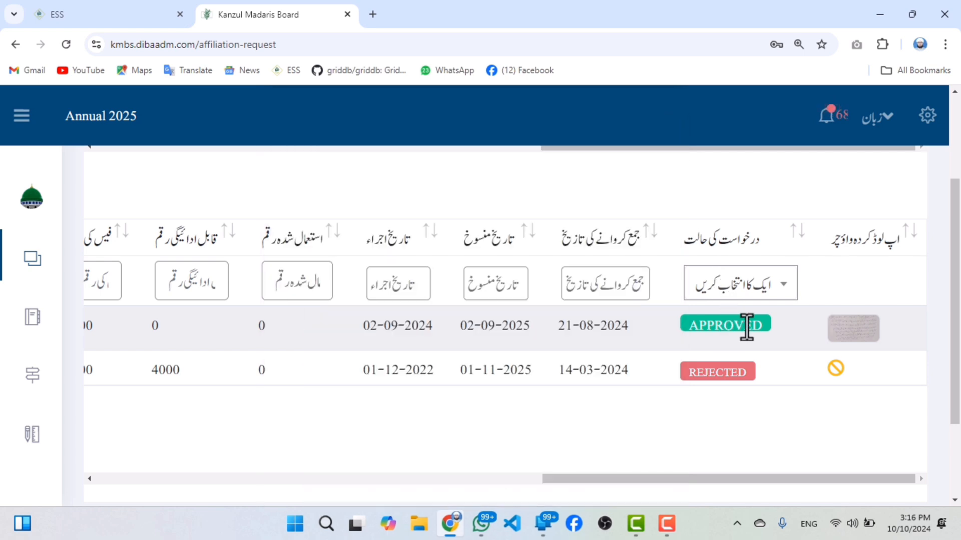
Check the status of the 1 Year Affiliation request and review the choices in the request status filter without picking one.
{"action": "left_click_drag", "start_coordinate": [725, 328], "coordinate": [679, 330]}
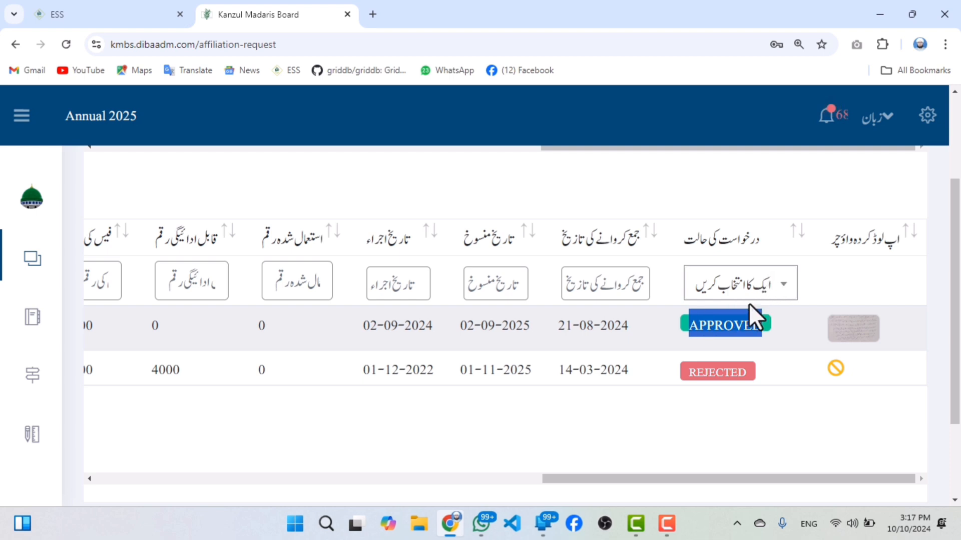
{"action": "left_click", "coordinate": [717, 326]}
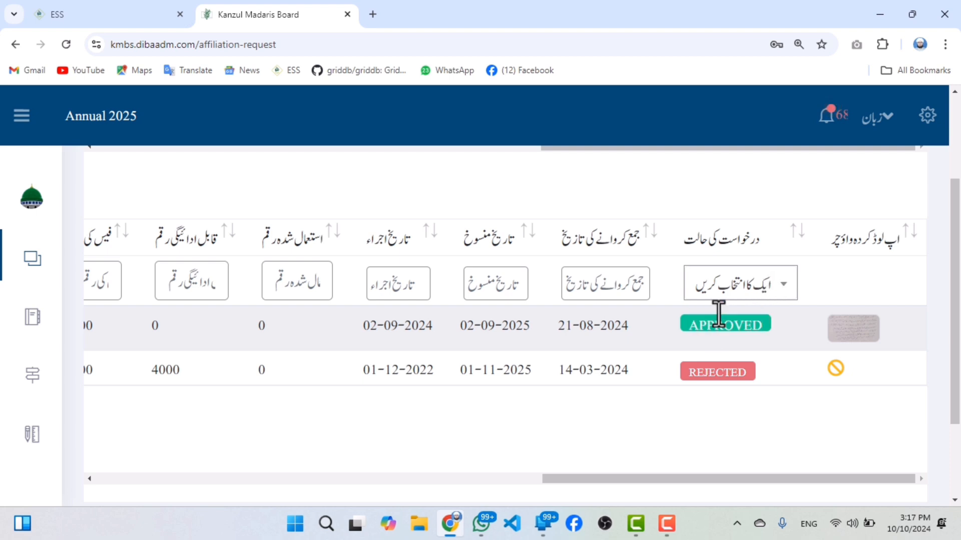
{"action": "left_click", "coordinate": [726, 295]}
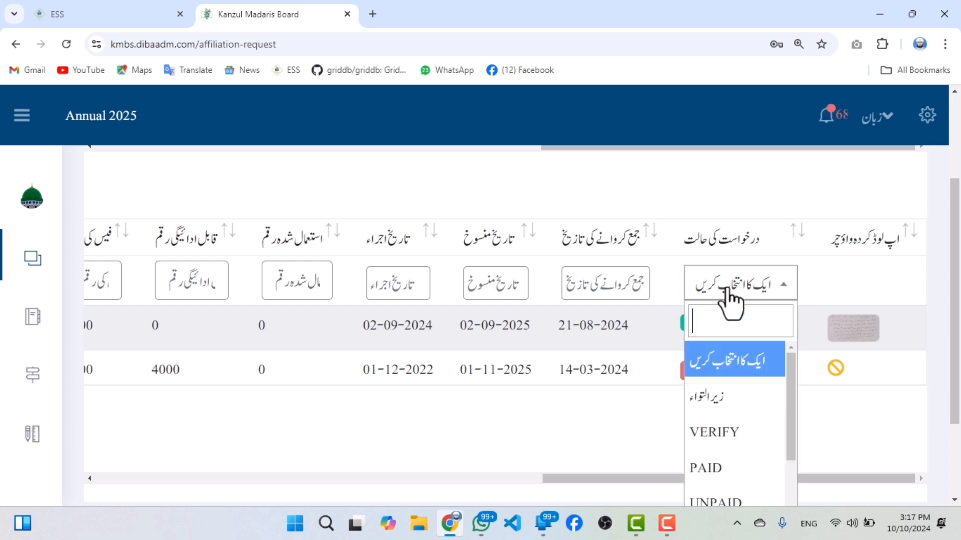
{"action": "scroll", "coordinate": [755, 440], "scroll_direction": "down", "scroll_amount": 1}
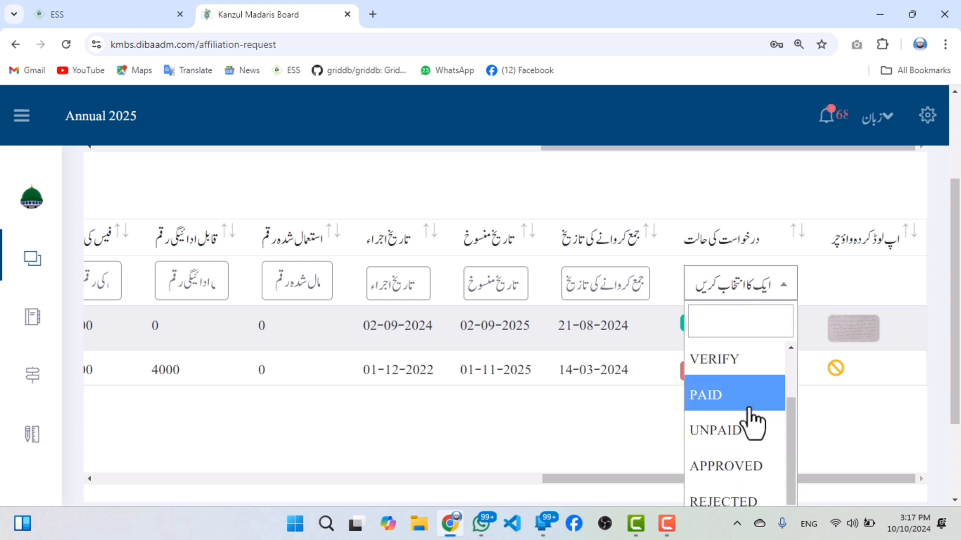
{"action": "scroll", "coordinate": [753, 432], "scroll_direction": "up", "scroll_amount": 1}
{"action": "scroll", "coordinate": [753, 440], "scroll_direction": "down", "scroll_amount": 3}
{"action": "scroll", "coordinate": [778, 310], "scroll_direction": "up", "scroll_amount": 1}
{"action": "scroll", "coordinate": [770, 266], "scroll_direction": "up", "scroll_amount": 3}
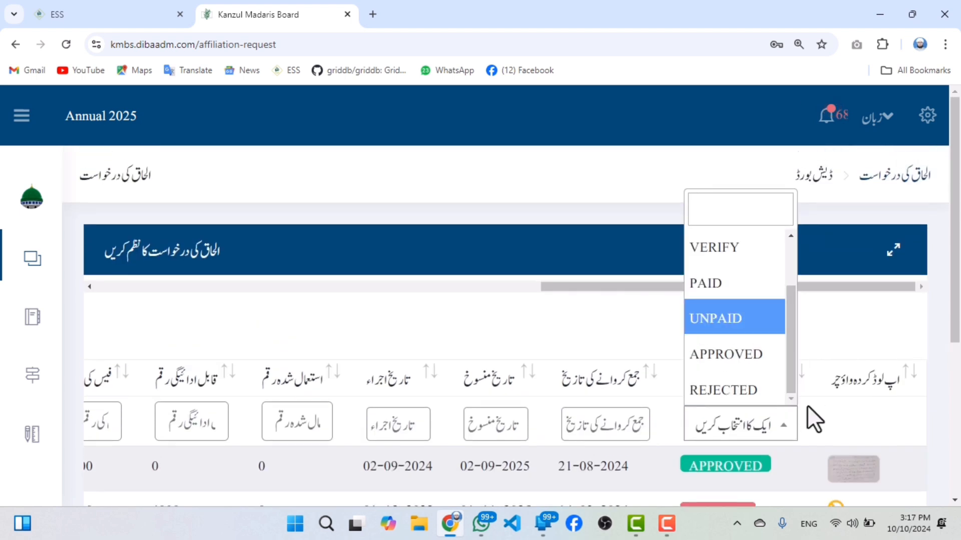
{"action": "left_click", "coordinate": [821, 431]}
{"action": "scroll", "coordinate": [723, 450], "scroll_direction": "down", "scroll_amount": 2}
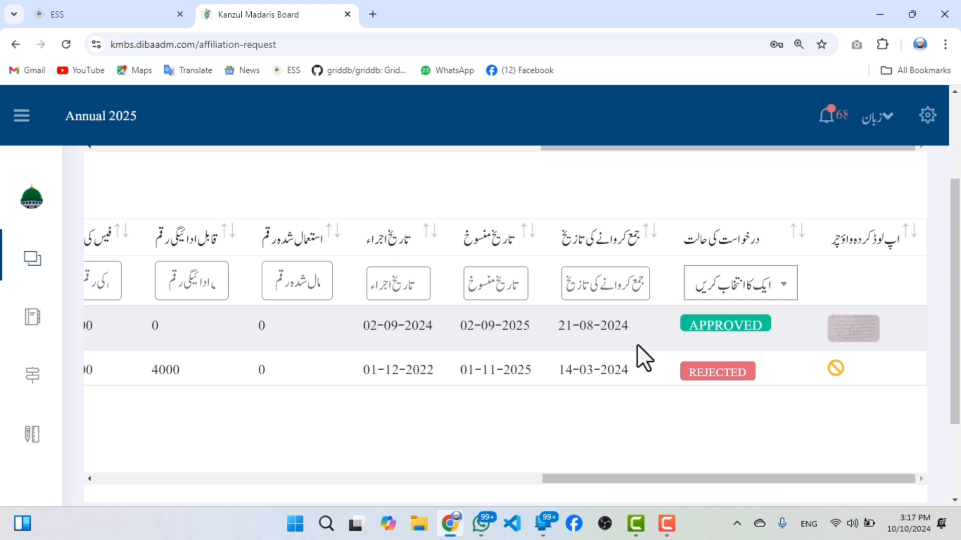
Open the details of the 1 Year Affiliation request and examine its courses and classes.
{"action": "left_click_drag", "start_coordinate": [656, 478], "coordinate": [152, 378]}
{"action": "left_click", "coordinate": [161, 325]}
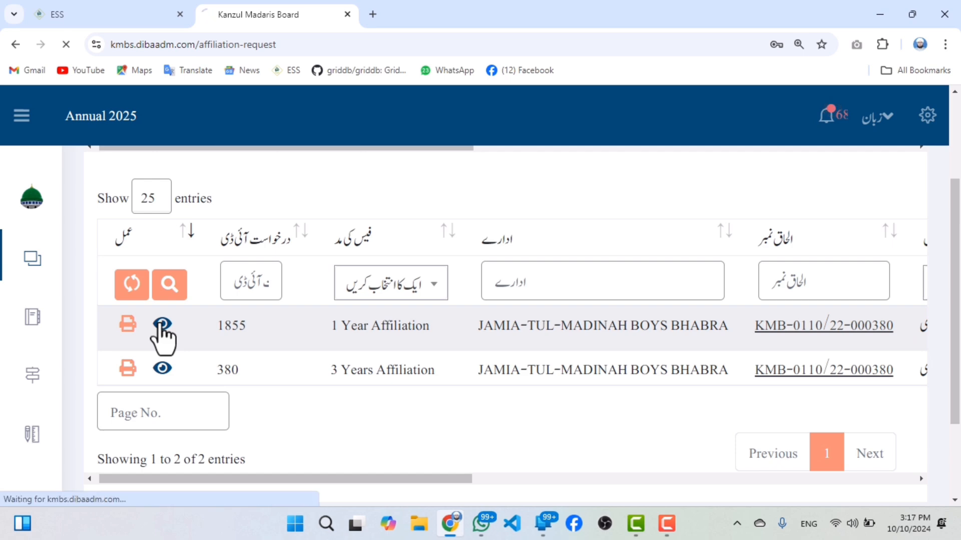
{"action": "scroll", "coordinate": [491, 383], "scroll_direction": "down", "scroll_amount": 5}
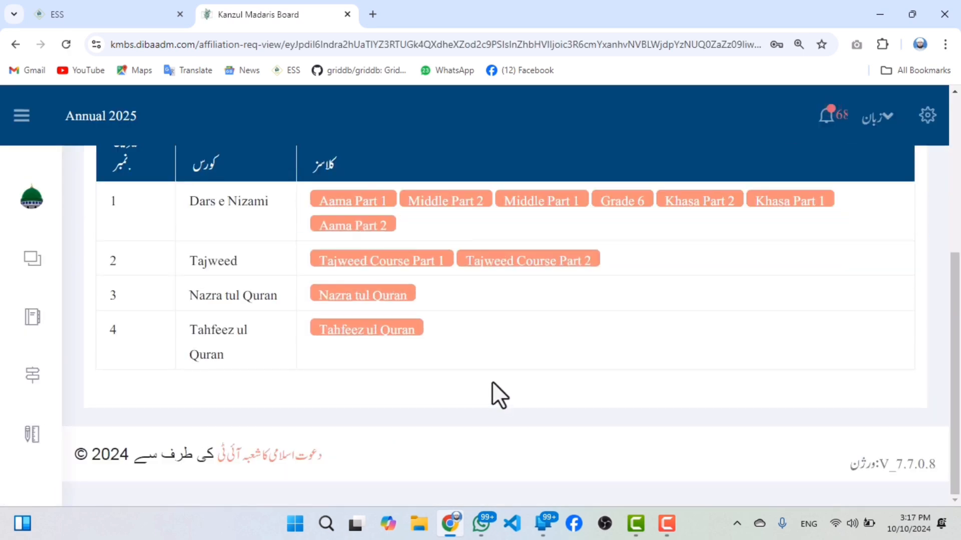
{"action": "scroll", "coordinate": [381, 327], "scroll_direction": "up", "scroll_amount": 2}
{"action": "scroll", "coordinate": [332, 318], "scroll_direction": "down", "scroll_amount": 1}
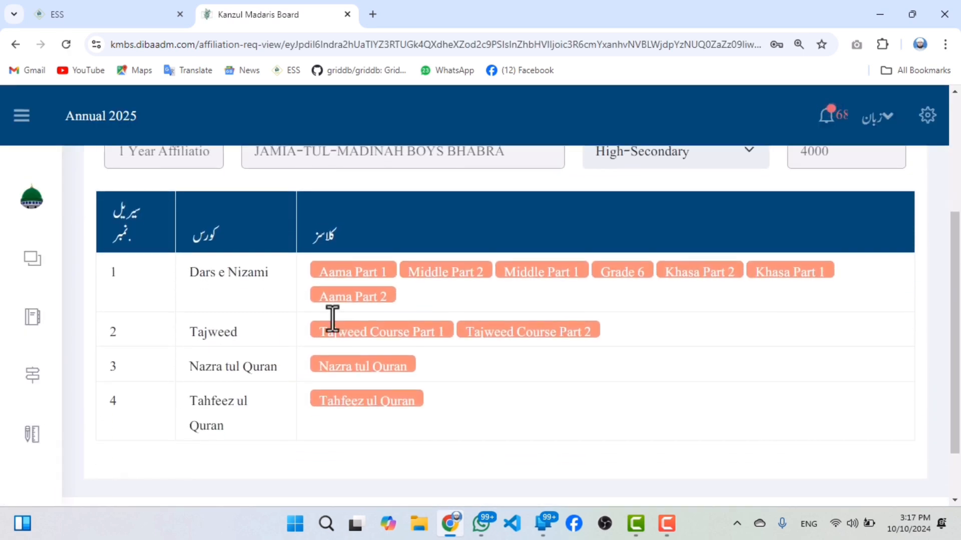
{"action": "left_click_drag", "start_coordinate": [403, 315], "coordinate": [281, 272]}
{"action": "left_click", "coordinate": [413, 307]}
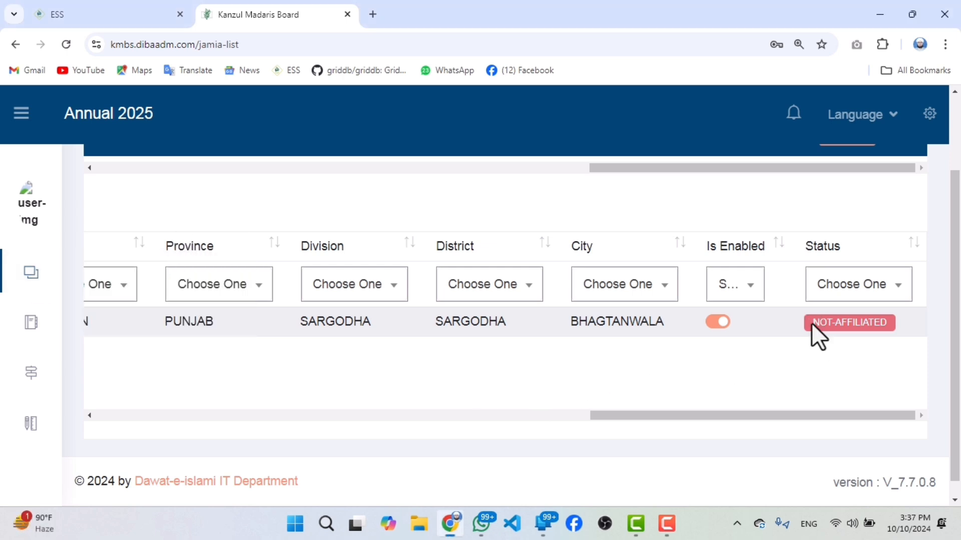
Check the institute's affiliation status in the institute list and open its list of affiliation requests.
{"action": "left_click_drag", "start_coordinate": [812, 322], "coordinate": [885, 324]}
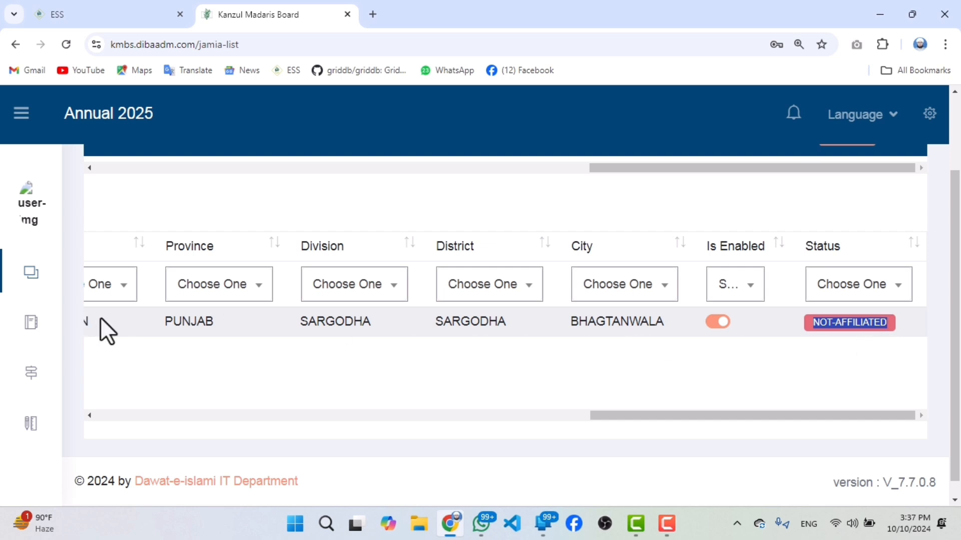
{"action": "mouse_move", "coordinate": [6, 279]}
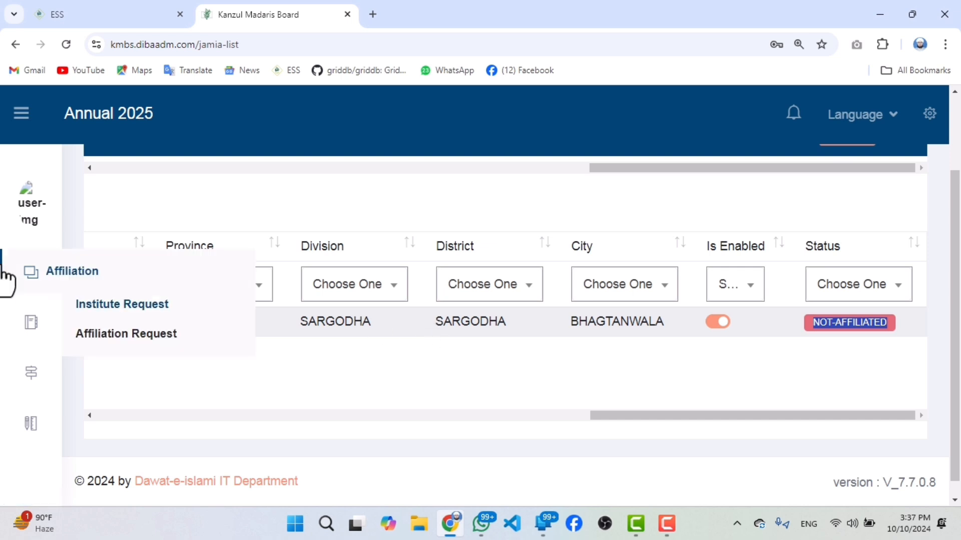
{"action": "left_click", "coordinate": [93, 335]}
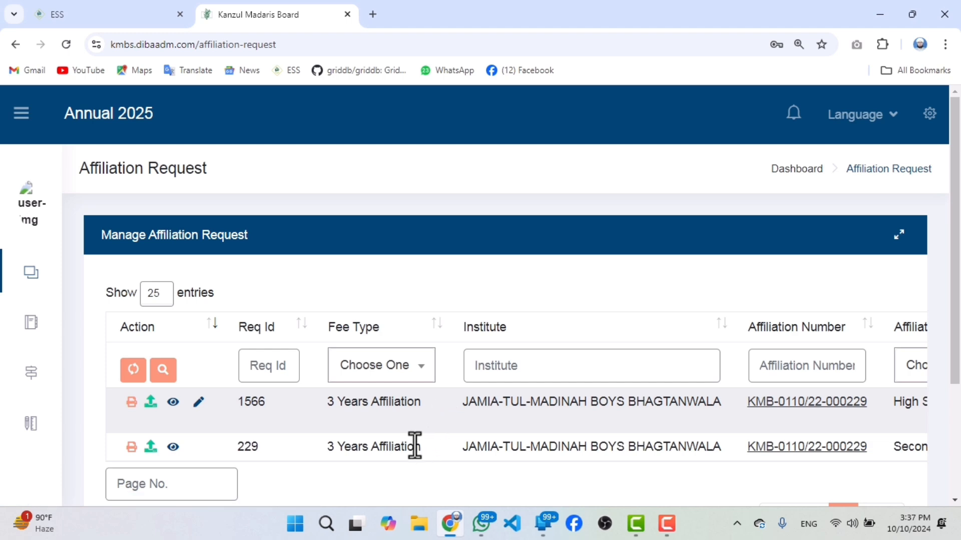
View the voucher image uploaded for the pending 3 Years Affiliation request and close the viewer.
{"action": "scroll", "coordinate": [390, 415], "scroll_direction": "down", "scroll_amount": 3}
{"action": "left_click_drag", "start_coordinate": [358, 378], "coordinate": [849, 385]}
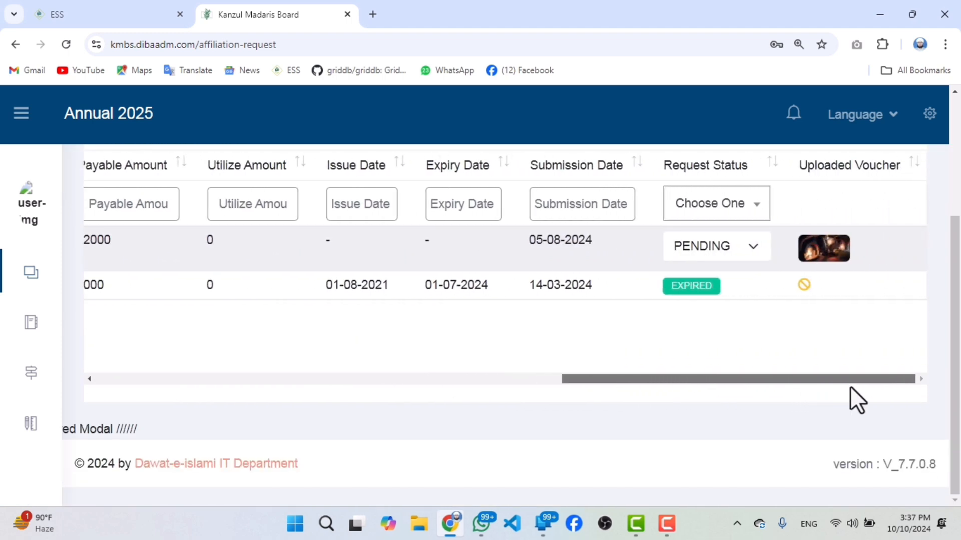
{"action": "left_click", "coordinate": [813, 257]}
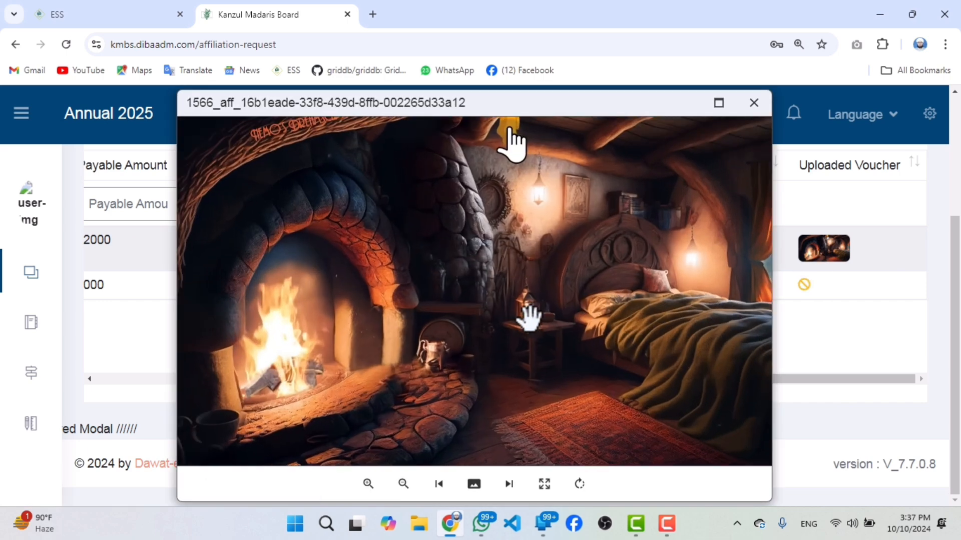
{"action": "scroll", "coordinate": [528, 321], "scroll_direction": "up", "scroll_amount": 2}
{"action": "left_click", "coordinate": [481, 524]}
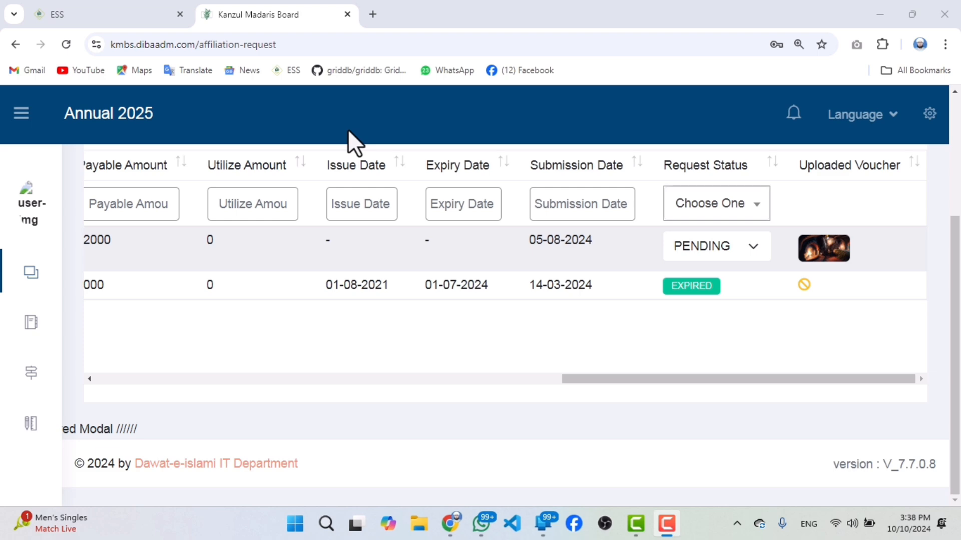
{"action": "left_click", "coordinate": [817, 269]}
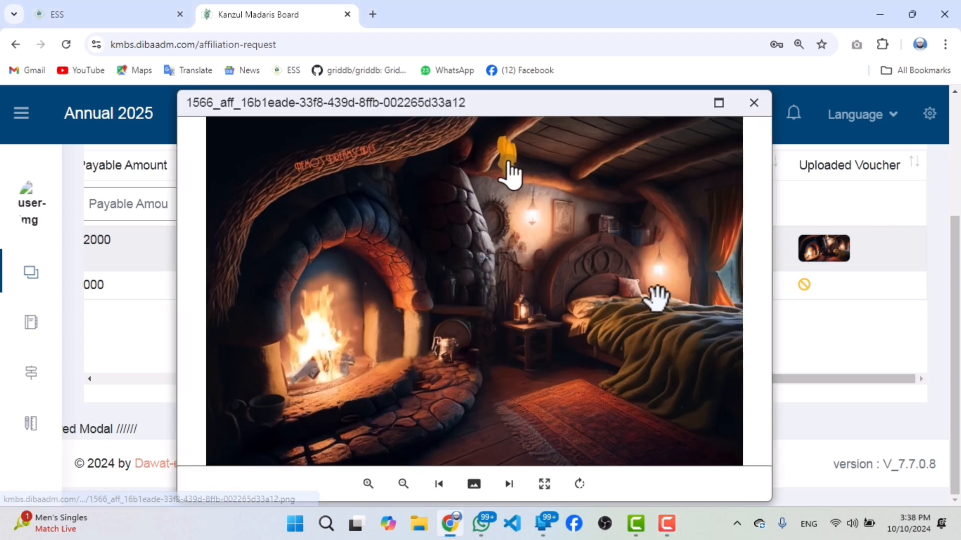
{"action": "left_click", "coordinate": [753, 103]}
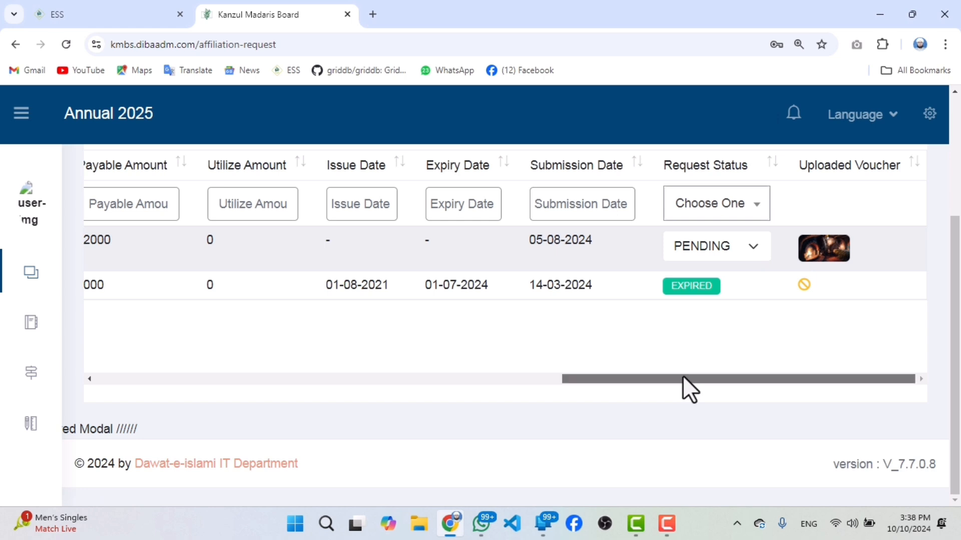
Upload the WhatsApp Image 2024-10-10 file from the Desktop folder as the pending 3 Years Affiliation request's voucher.
{"action": "left_click_drag", "start_coordinate": [682, 376], "coordinate": [148, 373]}
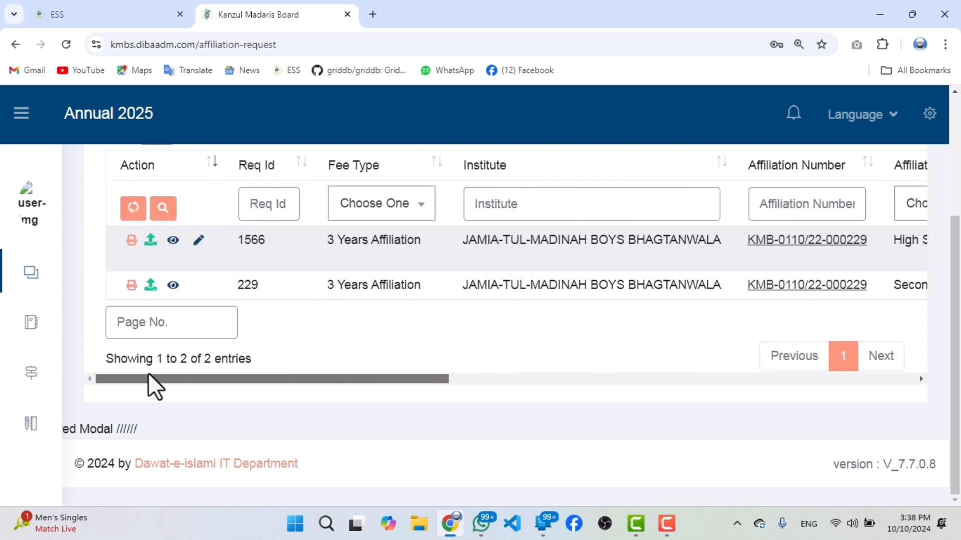
{"action": "left_click", "coordinate": [149, 242]}
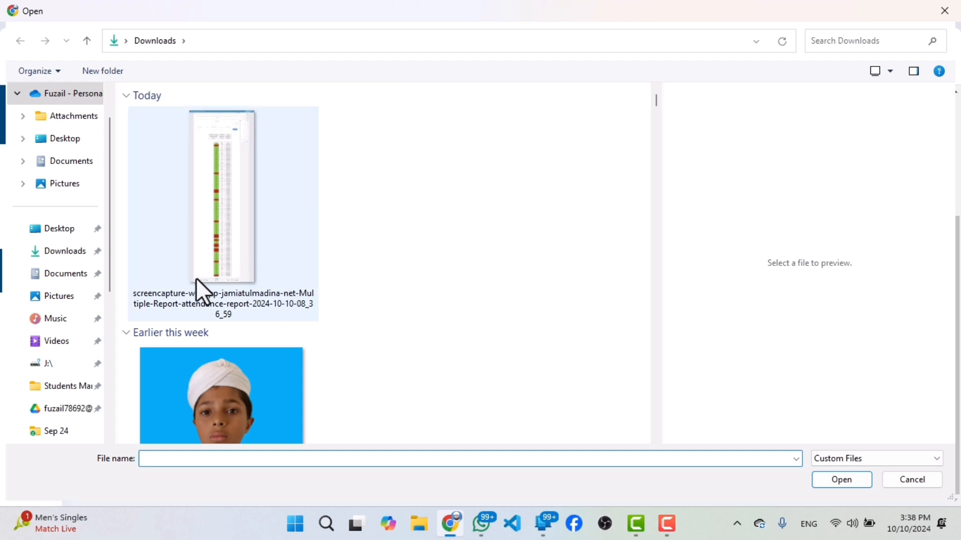
{"action": "left_click", "coordinate": [80, 228]}
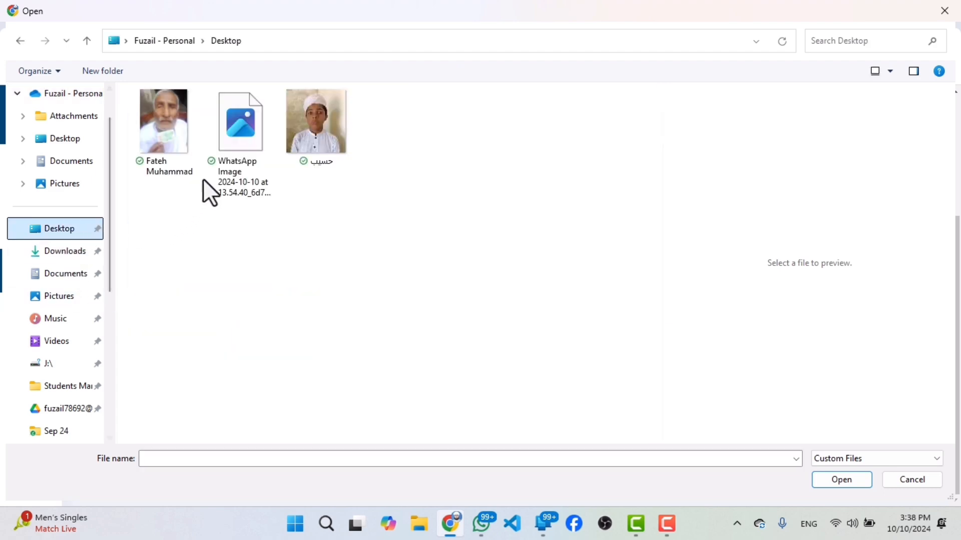
{"action": "double_click", "coordinate": [225, 155]}
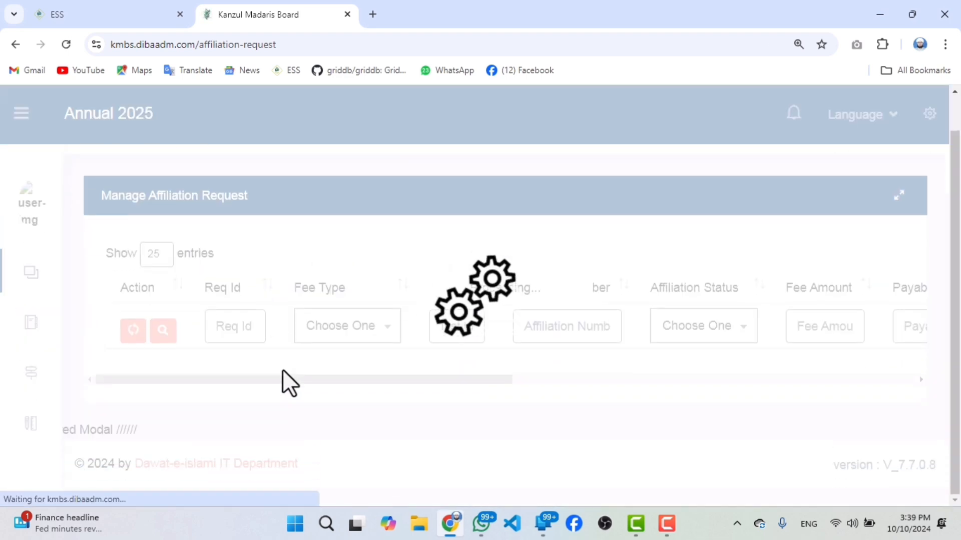
View the replacement voucher on the pending 3 Years Affiliation request, read its fee details and close the viewer.
{"action": "scroll", "coordinate": [260, 395], "scroll_direction": "down", "scroll_amount": 3}
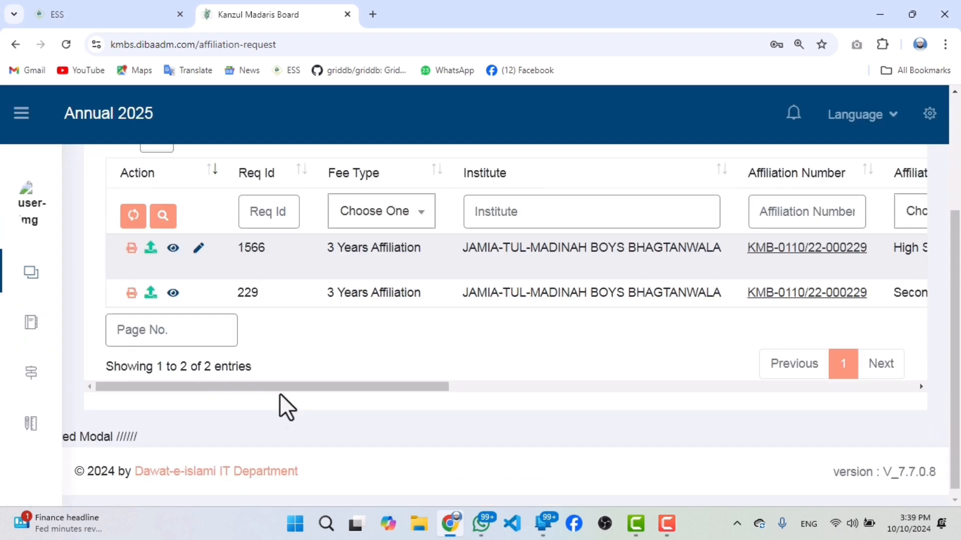
{"action": "left_click_drag", "start_coordinate": [254, 386], "coordinate": [893, 354]}
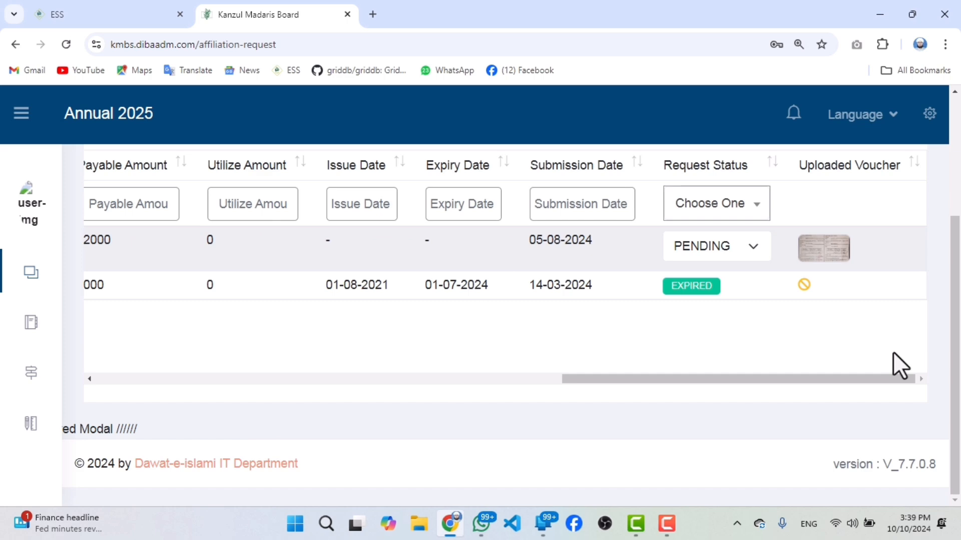
{"action": "left_click", "coordinate": [832, 251]}
{"action": "left_click_drag", "start_coordinate": [467, 267], "coordinate": [647, 157]}
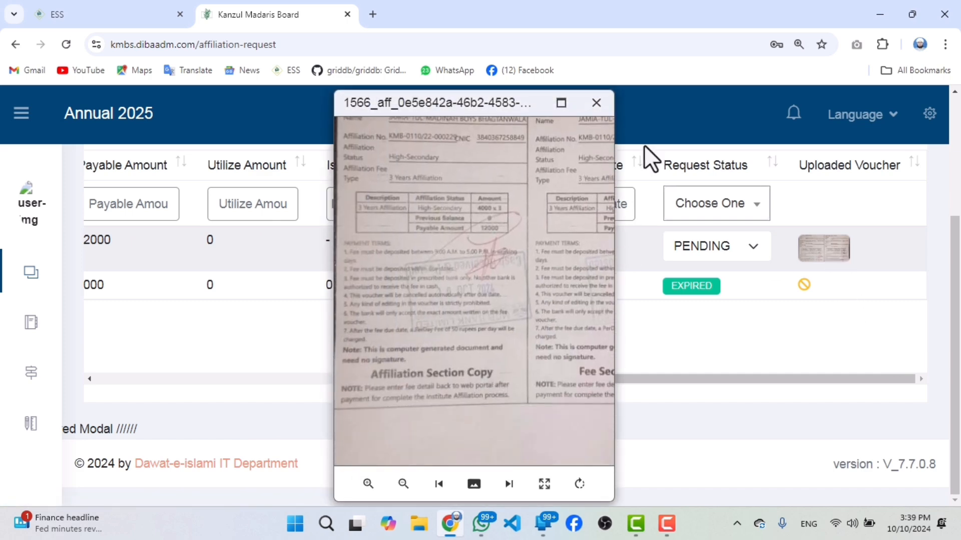
{"action": "left_click", "coordinate": [597, 103]}
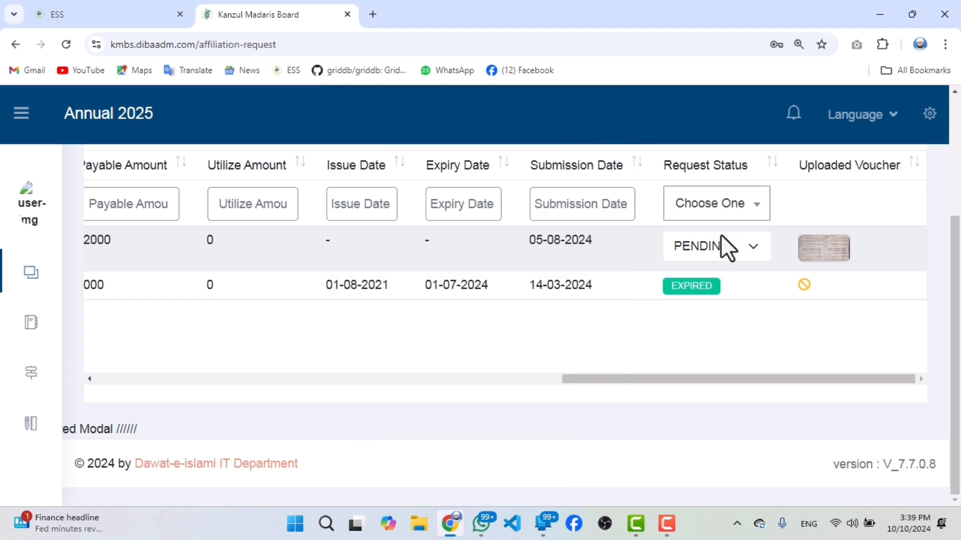
Set the pending 3 Years Affiliation request's status to VERIFY and look over its row.
{"action": "left_click", "coordinate": [722, 244]}
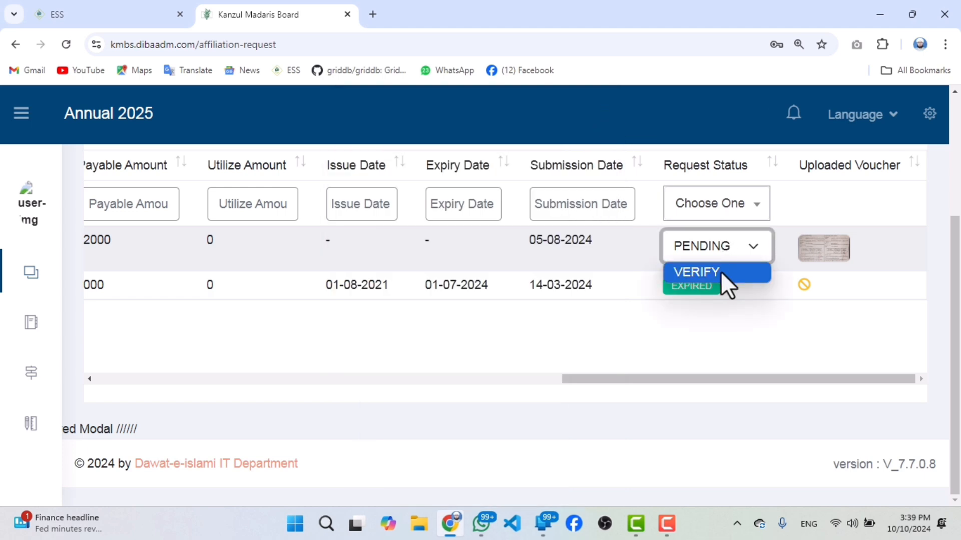
{"action": "left_click", "coordinate": [720, 272]}
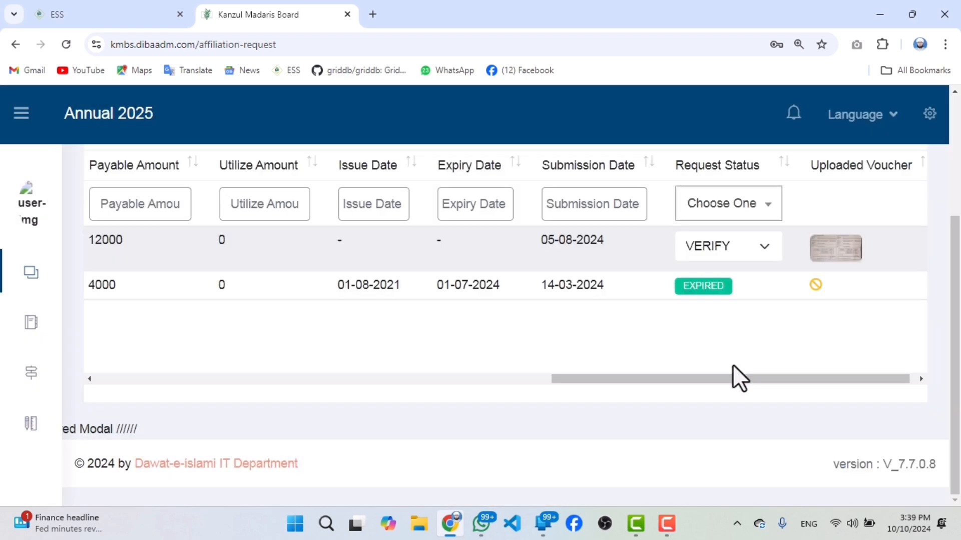
{"action": "left_click_drag", "start_coordinate": [725, 378], "coordinate": [114, 387]}
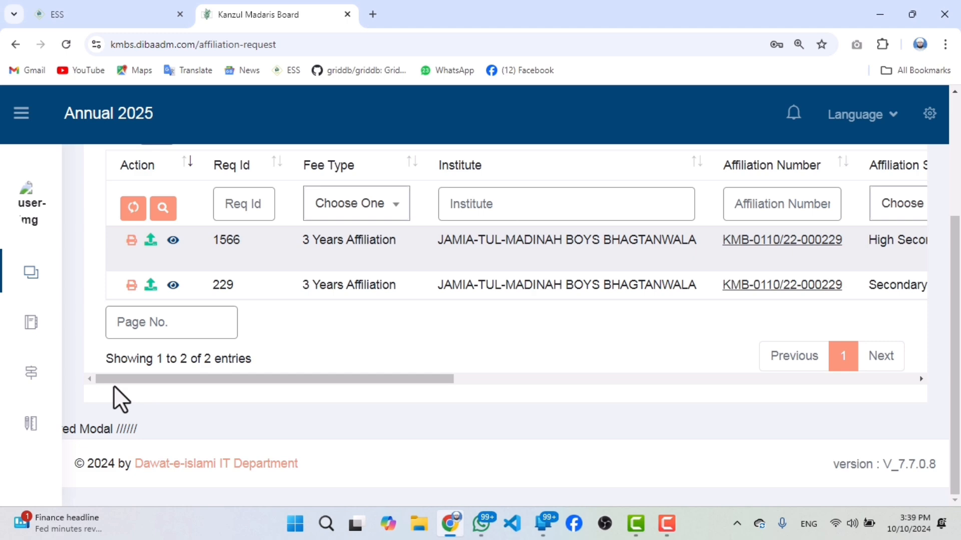
{"action": "left_click_drag", "start_coordinate": [165, 381], "coordinate": [700, 330]}
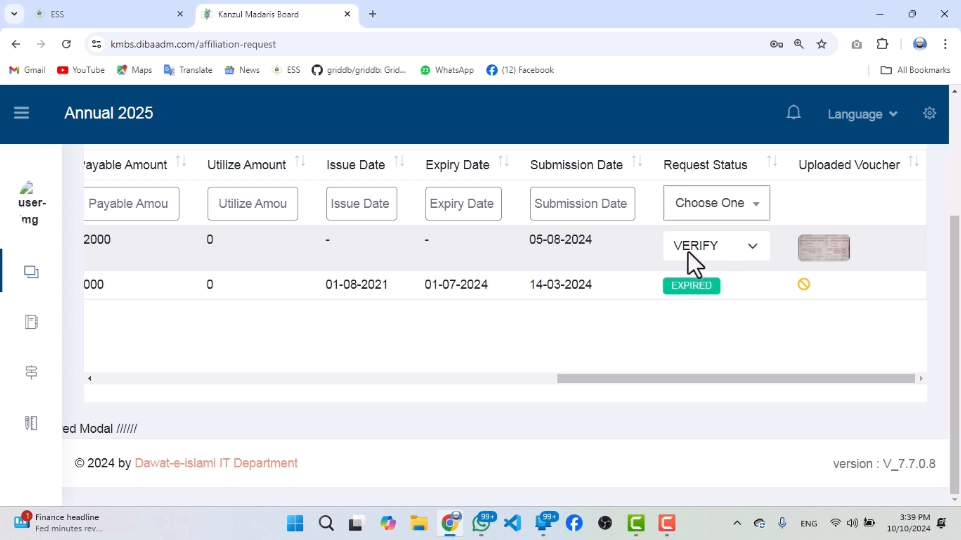
Examine the choices in the request status filter, from PENDING through REJECTED, without picking one.
{"action": "left_click", "coordinate": [697, 214]}
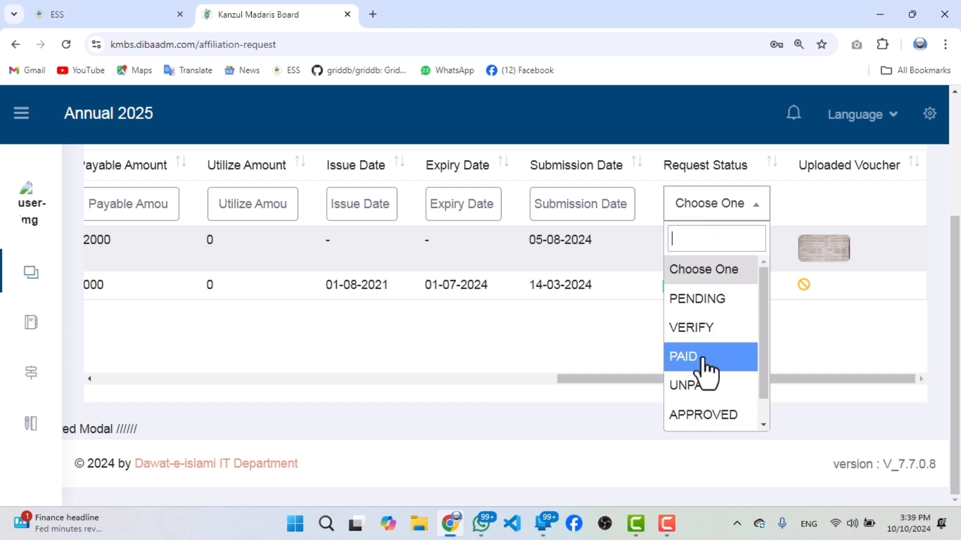
{"action": "scroll", "coordinate": [690, 350], "scroll_direction": "up", "scroll_amount": 1}
{"action": "left_click", "coordinate": [629, 384]}
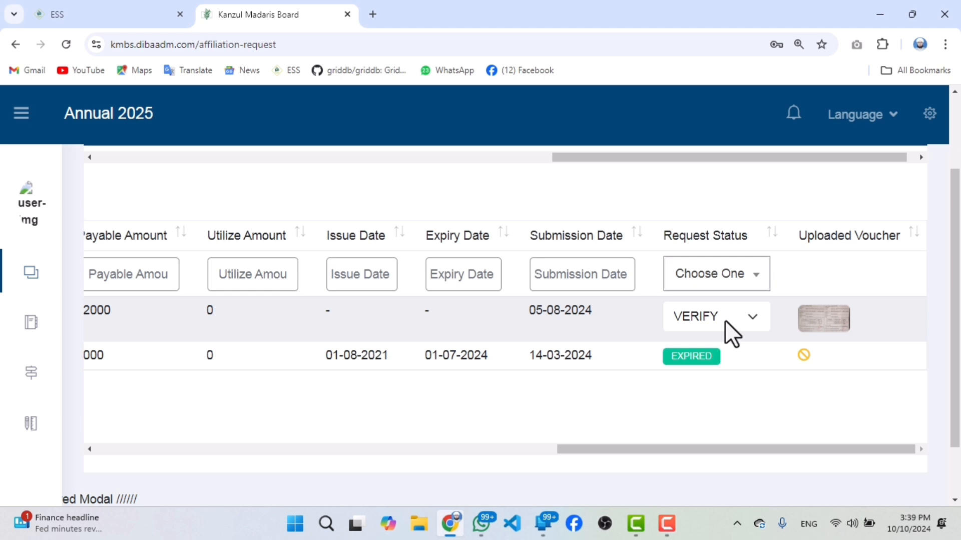
{"action": "left_click", "coordinate": [720, 274]}
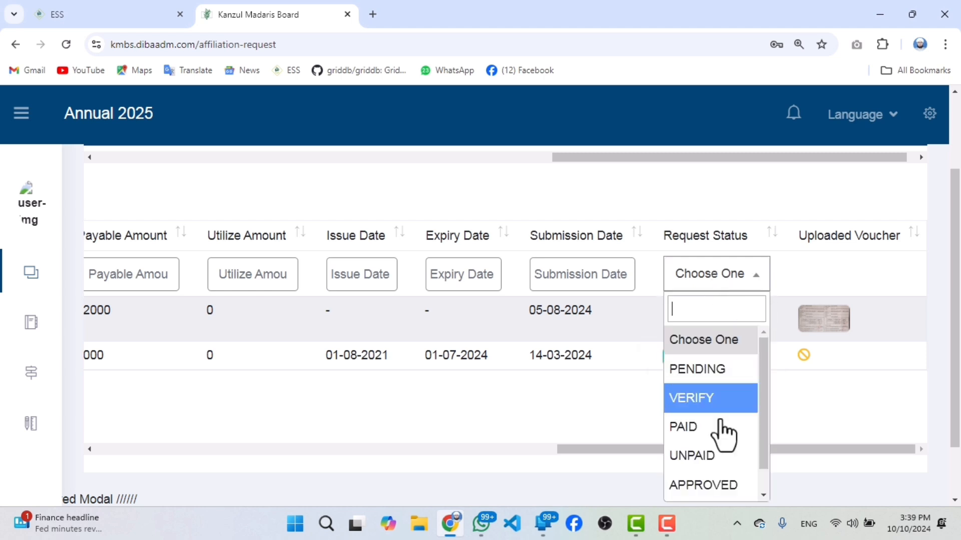
{"action": "scroll", "coordinate": [723, 436], "scroll_direction": "down", "scroll_amount": 1}
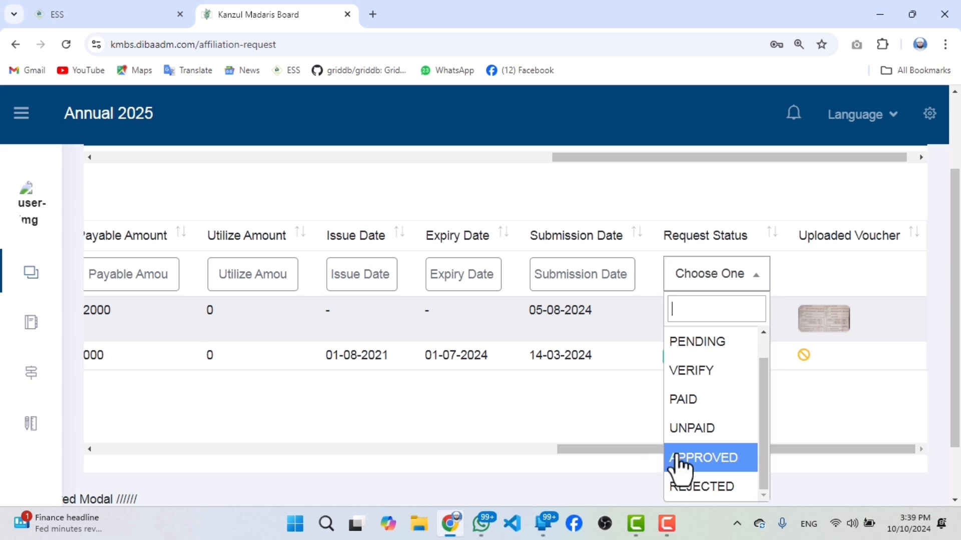
{"action": "left_click", "coordinate": [620, 450]}
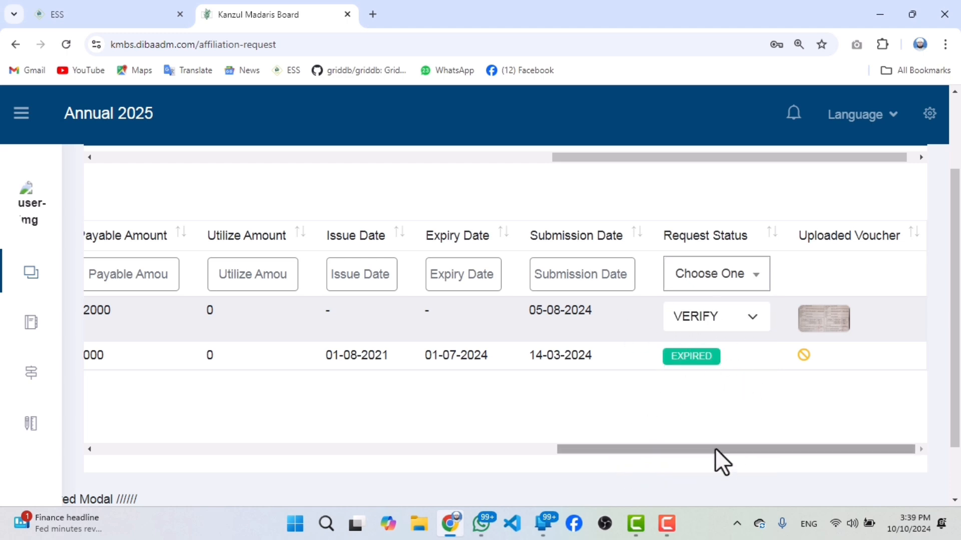
{"action": "left_click_drag", "start_coordinate": [712, 444], "coordinate": [179, 399]}
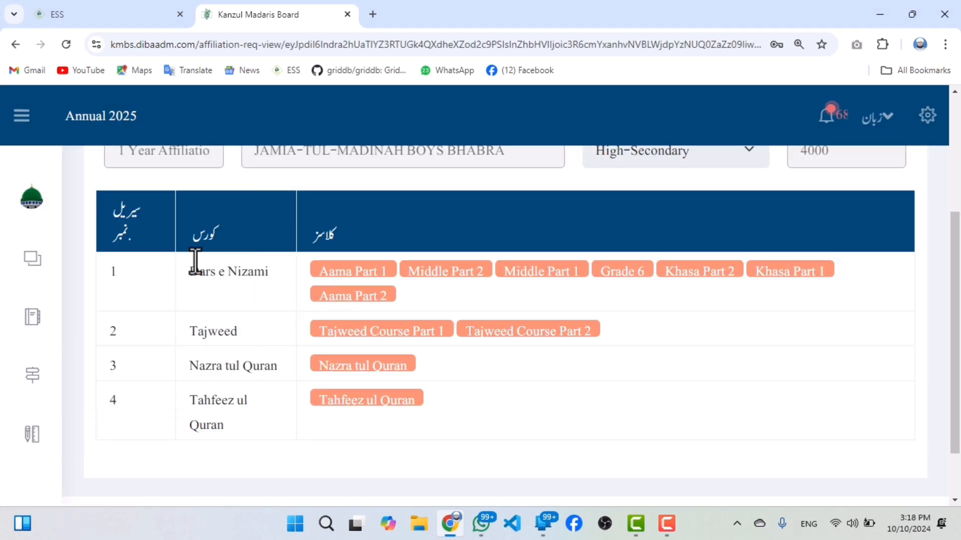
Open the list of student enrollment requests and open the first student's record, marked User Created, for editing.
{"action": "mouse_move", "coordinate": [49, 314]}
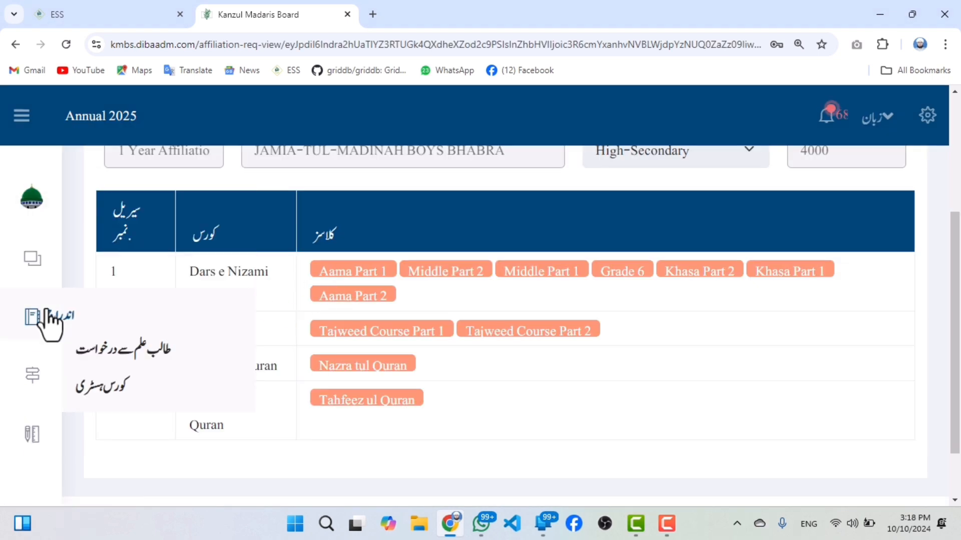
{"action": "left_click", "coordinate": [87, 350]}
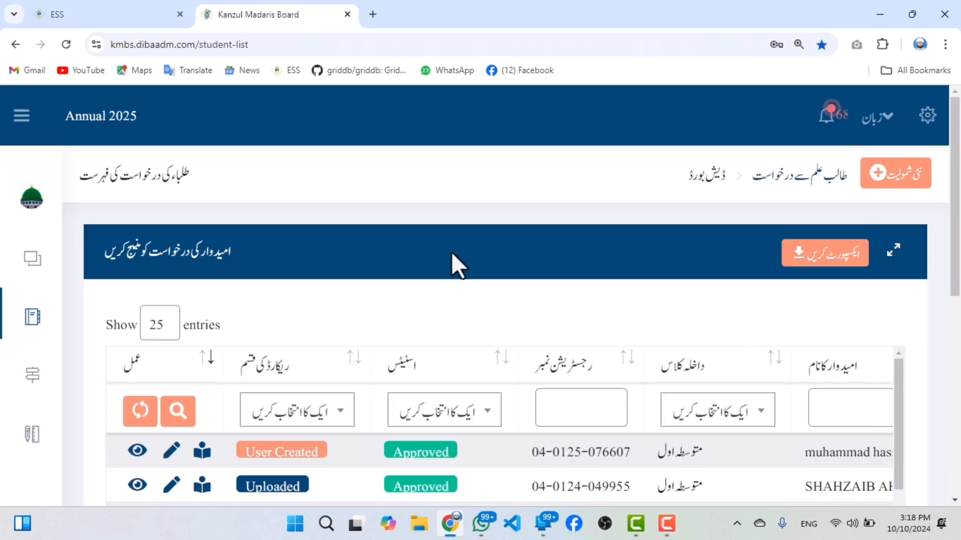
{"action": "scroll", "coordinate": [557, 326], "scroll_direction": "down", "scroll_amount": 5}
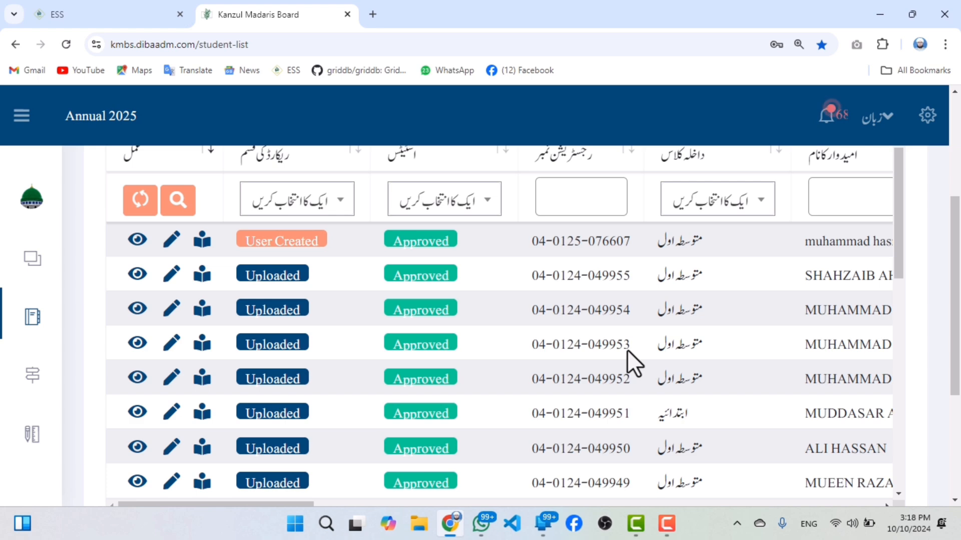
{"action": "left_click", "coordinate": [172, 240]}
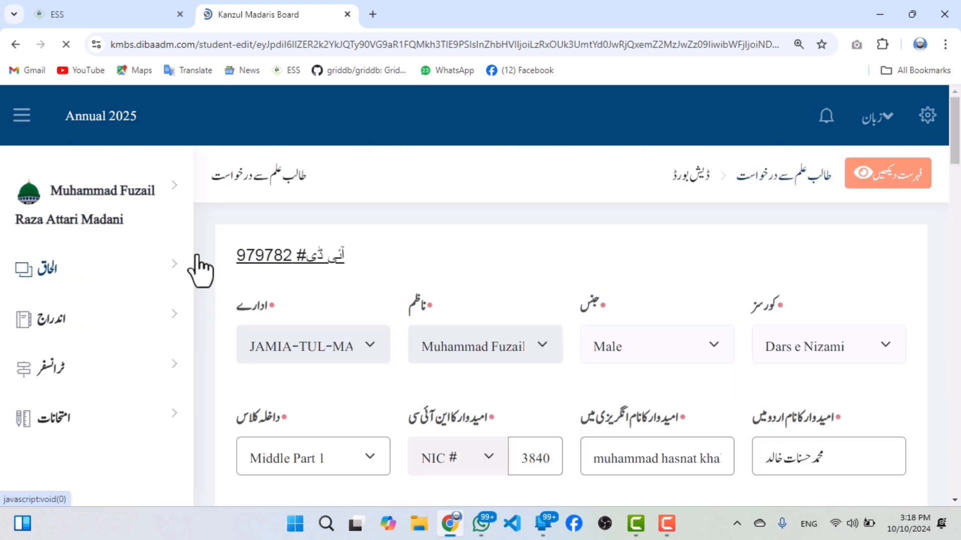
Try zooming and repositioning the student's existing photo inside its crop frame.
{"action": "scroll", "coordinate": [540, 348], "scroll_direction": "down", "scroll_amount": 5}
{"action": "scroll", "coordinate": [613, 338], "scroll_direction": "down", "scroll_amount": 10}
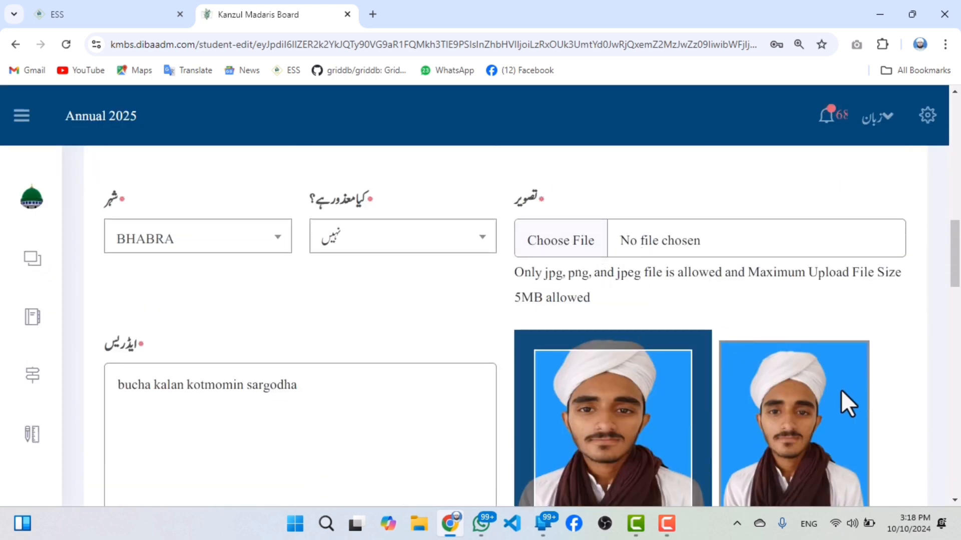
{"action": "mouse_move", "coordinate": [840, 389]}
{"action": "left_mouse_down"}
{"action": "mouse_move", "coordinate": [838, 426]}
{"action": "mouse_move", "coordinate": [849, 390]}
{"action": "mouse_move", "coordinate": [885, 350]}
{"action": "mouse_move", "coordinate": [799, 339]}
{"action": "mouse_move", "coordinate": [800, 365]}
{"action": "mouse_move", "coordinate": [843, 374]}
{"action": "left_mouse_up"}
{"action": "scroll", "coordinate": [843, 374], "scroll_direction": "down", "scroll_amount": 3}
{"action": "scroll", "coordinate": [791, 246], "scroll_direction": "down", "scroll_amount": 2}
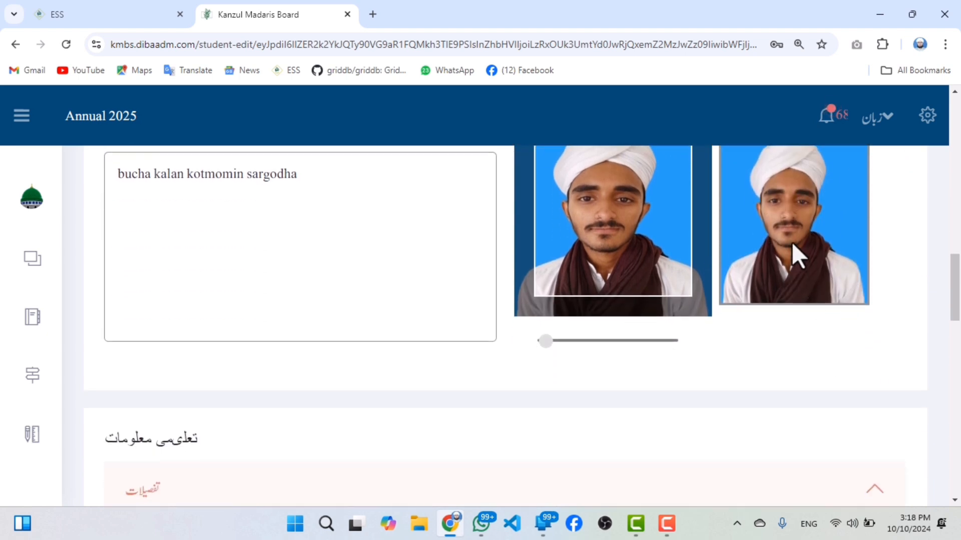
{"action": "scroll", "coordinate": [801, 270], "scroll_direction": "up", "scroll_amount": 2}
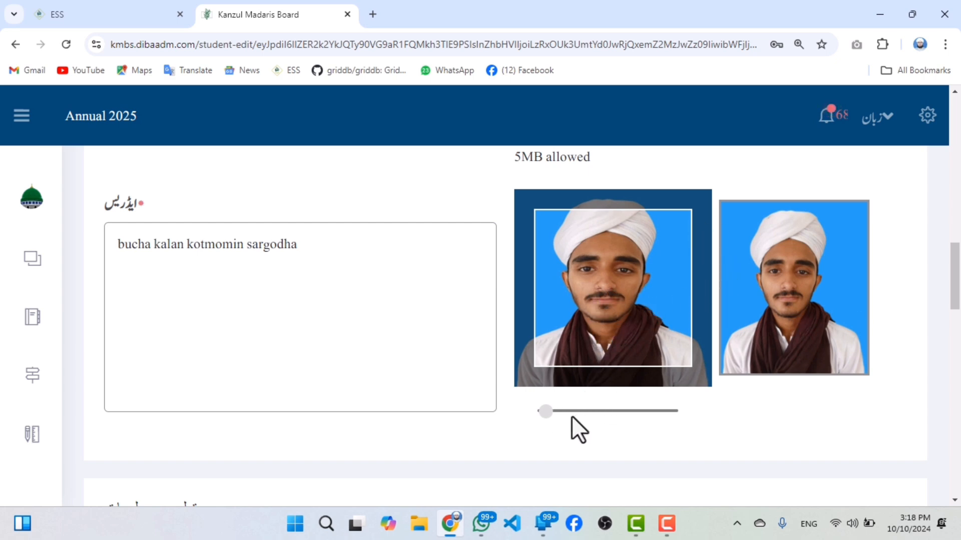
{"action": "left_click_drag", "start_coordinate": [571, 416], "coordinate": [545, 412]}
{"action": "left_click_drag", "start_coordinate": [626, 331], "coordinate": [619, 344]}
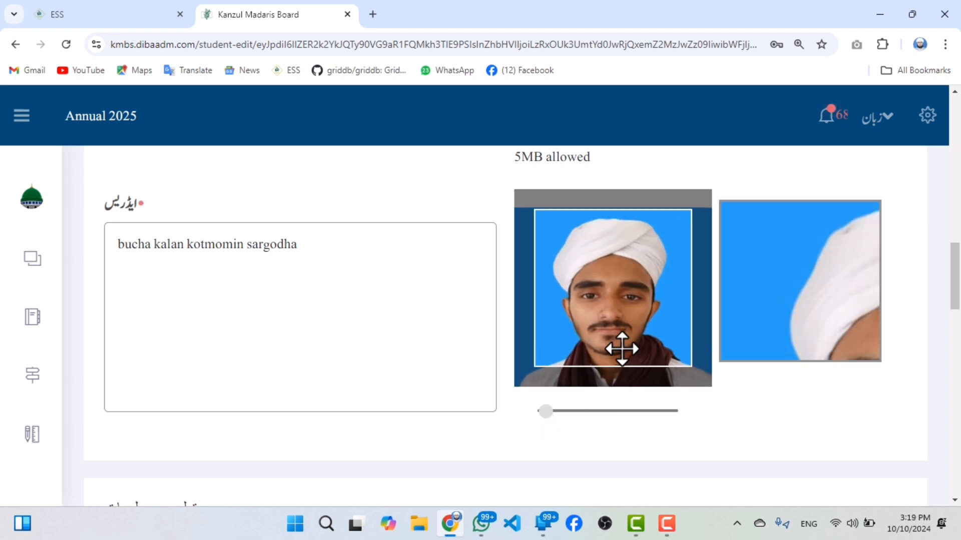
{"action": "left_click_drag", "start_coordinate": [547, 411], "coordinate": [545, 412]}
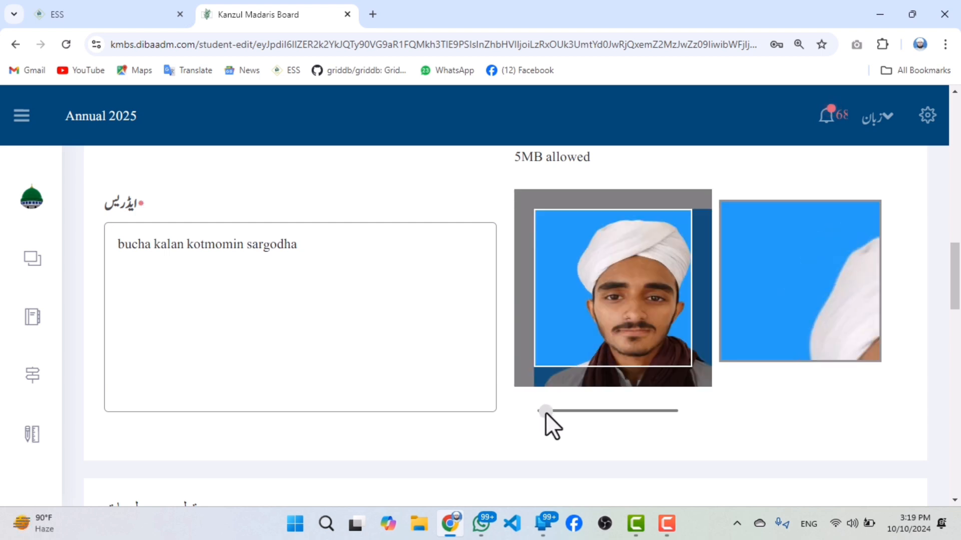
{"action": "mouse_move", "coordinate": [616, 326]}
{"action": "left_mouse_down"}
{"action": "mouse_move", "coordinate": [600, 328]}
{"action": "mouse_move", "coordinate": [610, 332]}
{"action": "left_mouse_up"}
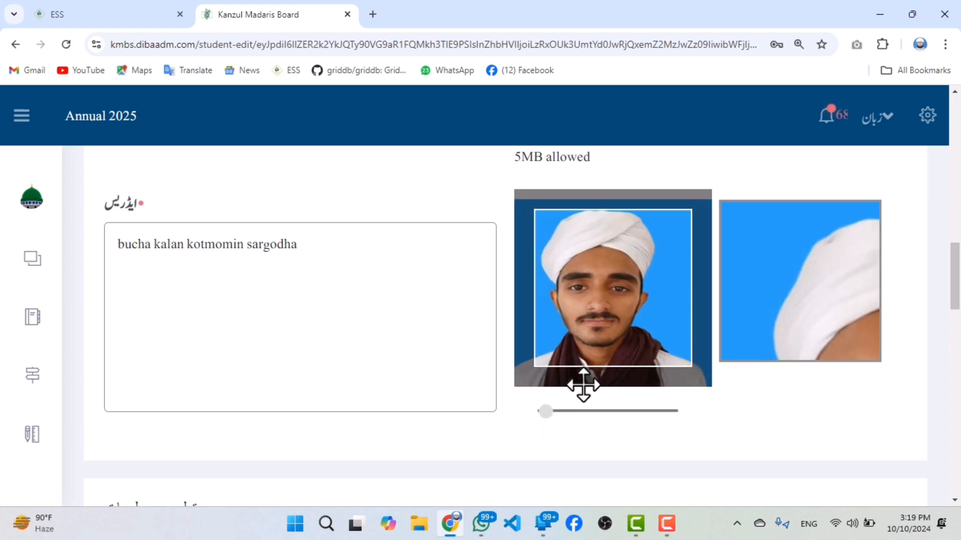
{"action": "mouse_move", "coordinate": [548, 412]}
{"action": "left_mouse_down"}
{"action": "mouse_move", "coordinate": [540, 414]}
{"action": "mouse_move", "coordinate": [556, 410]}
{"action": "mouse_move", "coordinate": [545, 412]}
{"action": "left_mouse_up"}
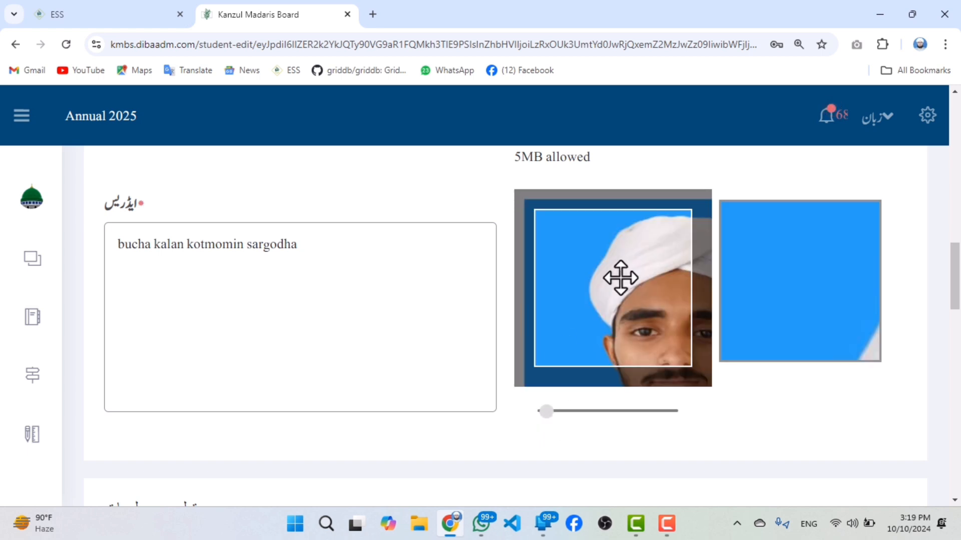
Replace the student's photo with the removebg-preview PNG from Downloads and reposition the picture inside the crop frame.
{"action": "scroll", "coordinate": [585, 311], "scroll_direction": "up", "scroll_amount": 5}
{"action": "scroll", "coordinate": [629, 285], "scroll_direction": "up", "scroll_amount": 4}
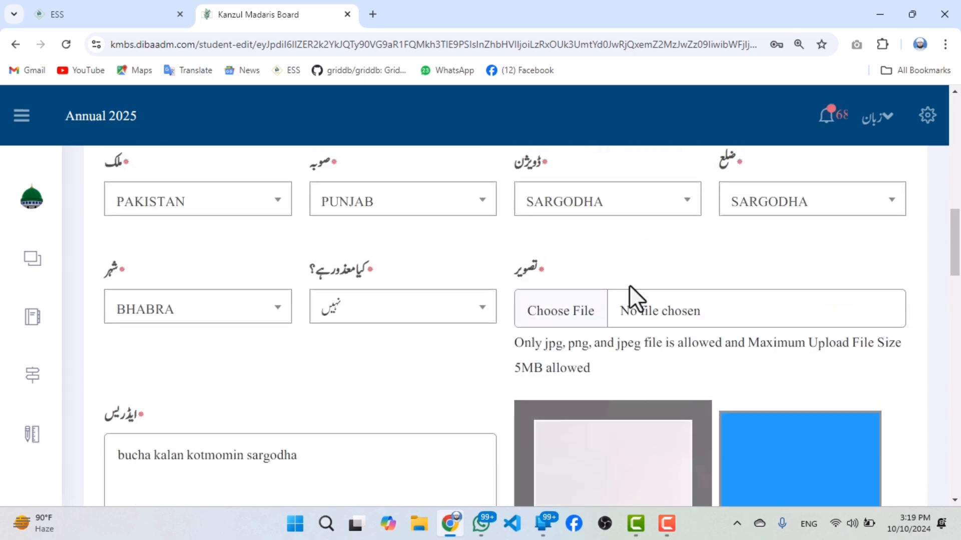
{"action": "left_click", "coordinate": [562, 314]}
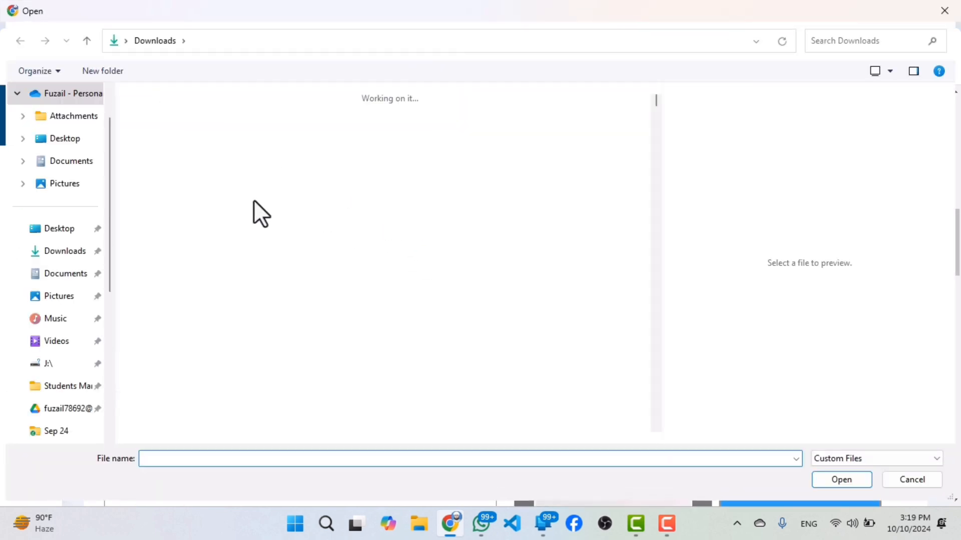
{"action": "double_click", "coordinate": [218, 406]}
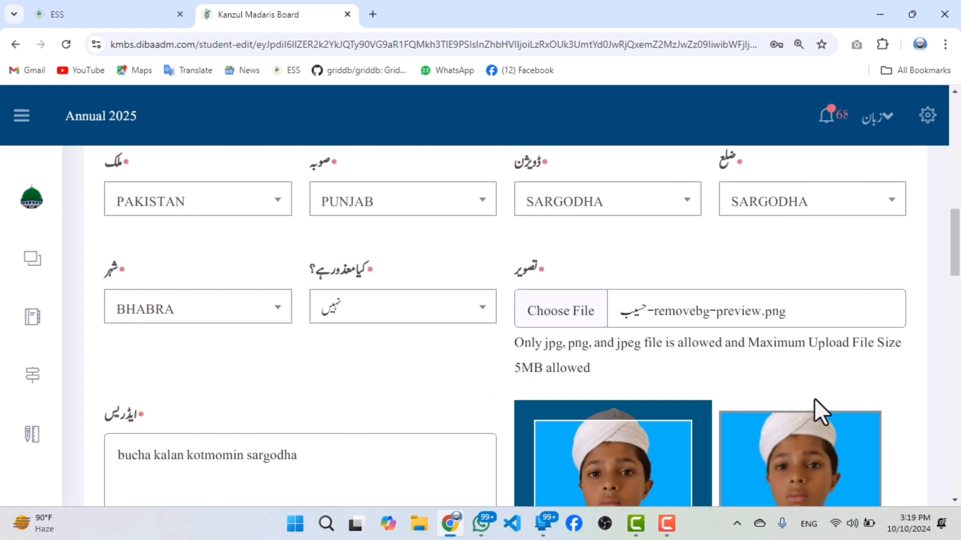
{"action": "scroll", "coordinate": [871, 370], "scroll_direction": "down", "scroll_amount": 7}
{"action": "scroll", "coordinate": [801, 310], "scroll_direction": "up", "scroll_amount": 3}
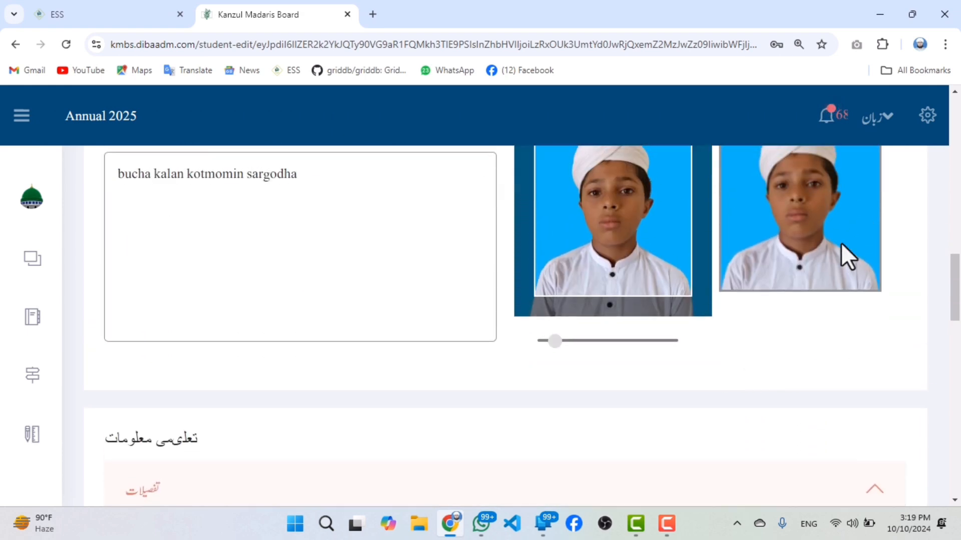
{"action": "left_click_drag", "start_coordinate": [619, 289], "coordinate": [621, 307]}
{"action": "left_click_drag", "start_coordinate": [854, 245], "coordinate": [843, 275]}
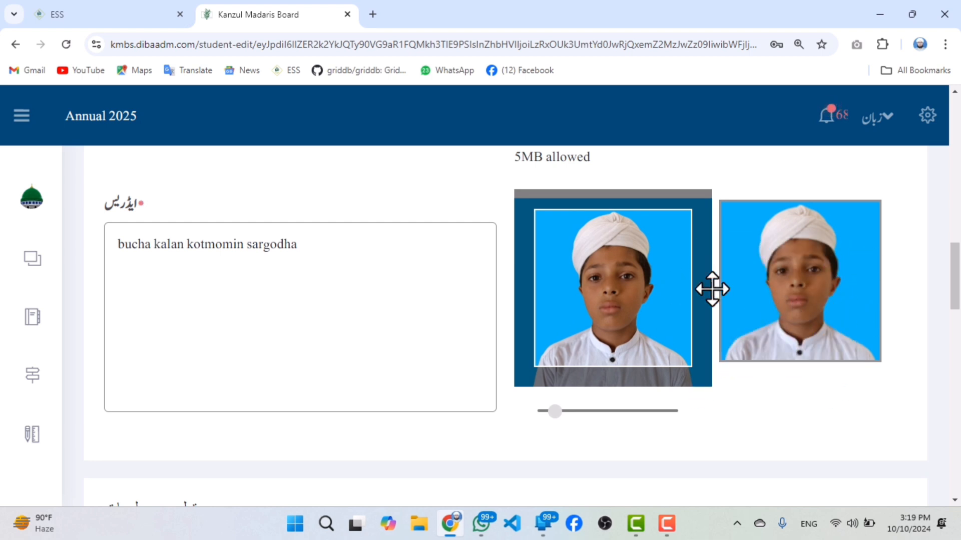
Look over the prior education details in the student's record, including degree, institute, passing year and marks.
{"action": "scroll", "coordinate": [285, 270], "scroll_direction": "up", "scroll_amount": 3}
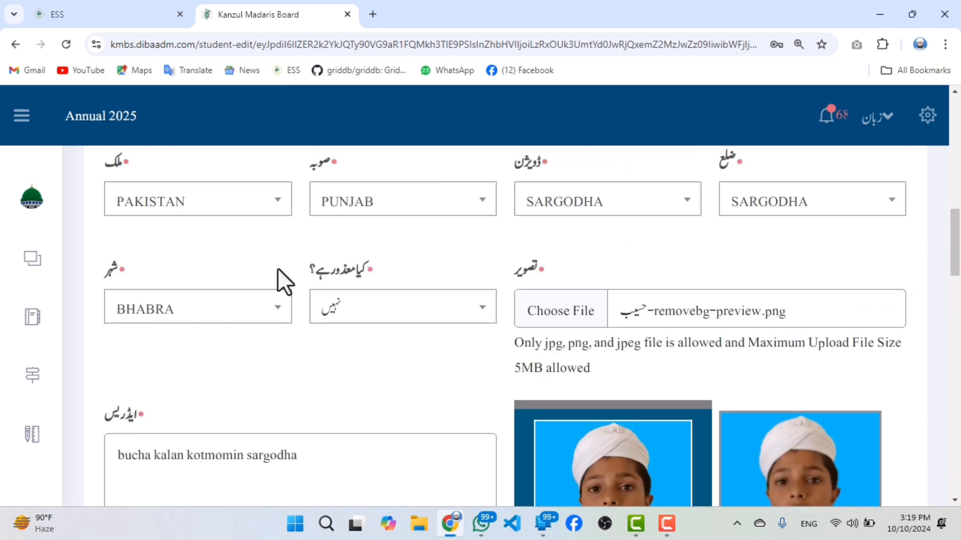
{"action": "scroll", "coordinate": [197, 300], "scroll_direction": "down", "scroll_amount": 3}
{"action": "scroll", "coordinate": [401, 332], "scroll_direction": "down", "scroll_amount": 5}
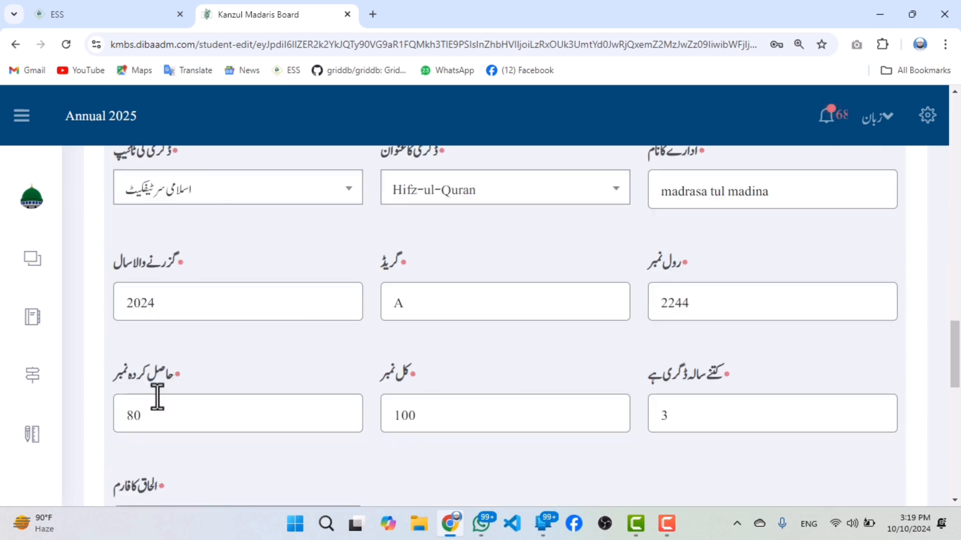
Open the course history list from the enrollment section and look through the registered students.
{"action": "mouse_move", "coordinate": [40, 322]}
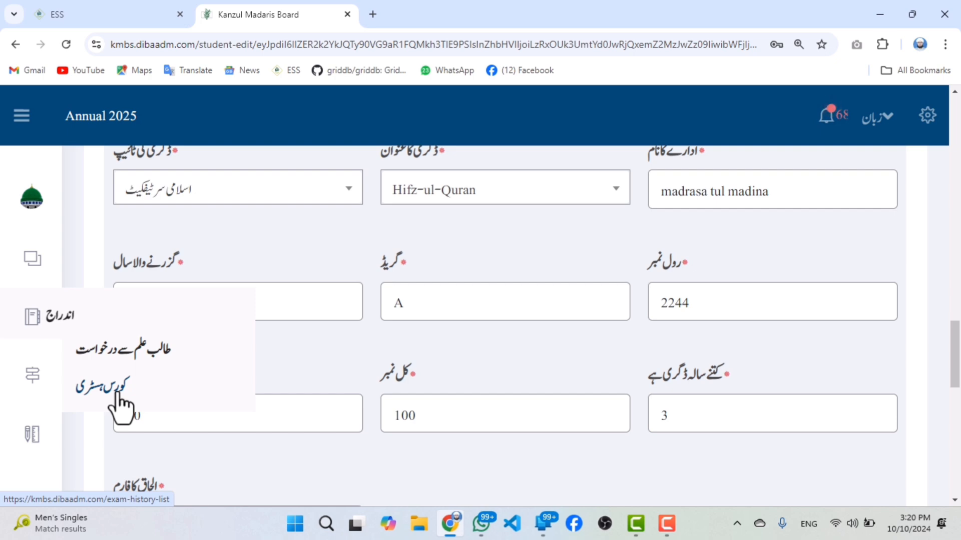
{"action": "left_click", "coordinate": [117, 394]}
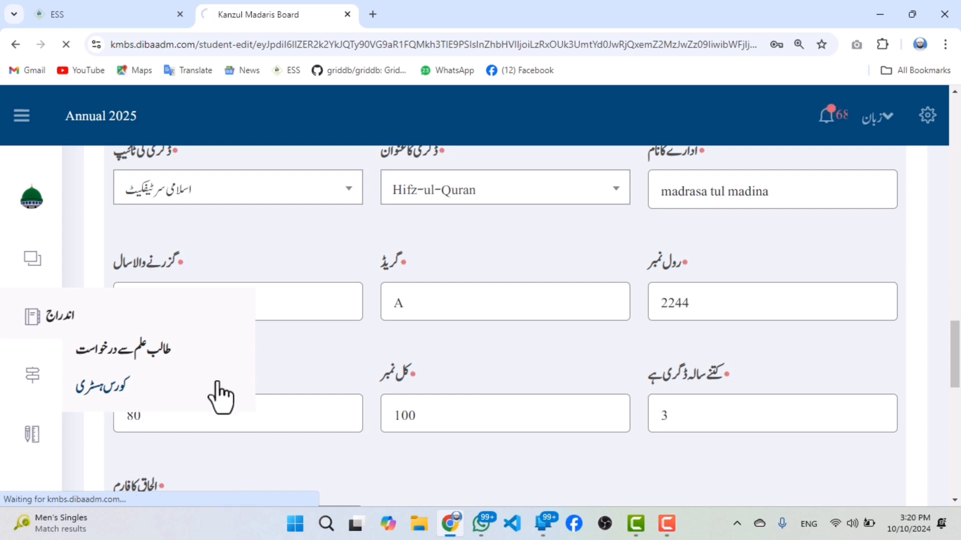
{"action": "scroll", "coordinate": [425, 360], "scroll_direction": "down", "scroll_amount": 4}
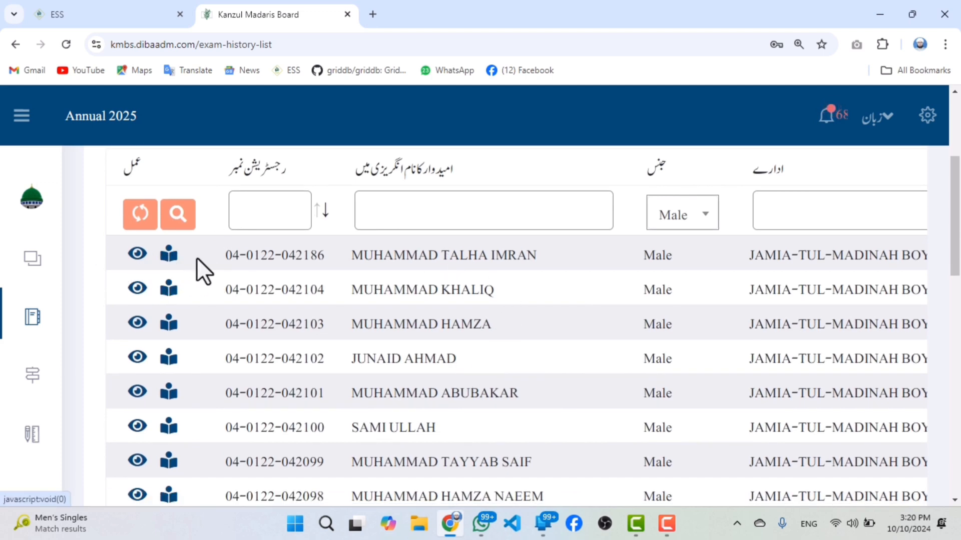
{"action": "scroll", "coordinate": [232, 275], "scroll_direction": "up", "scroll_amount": 1}
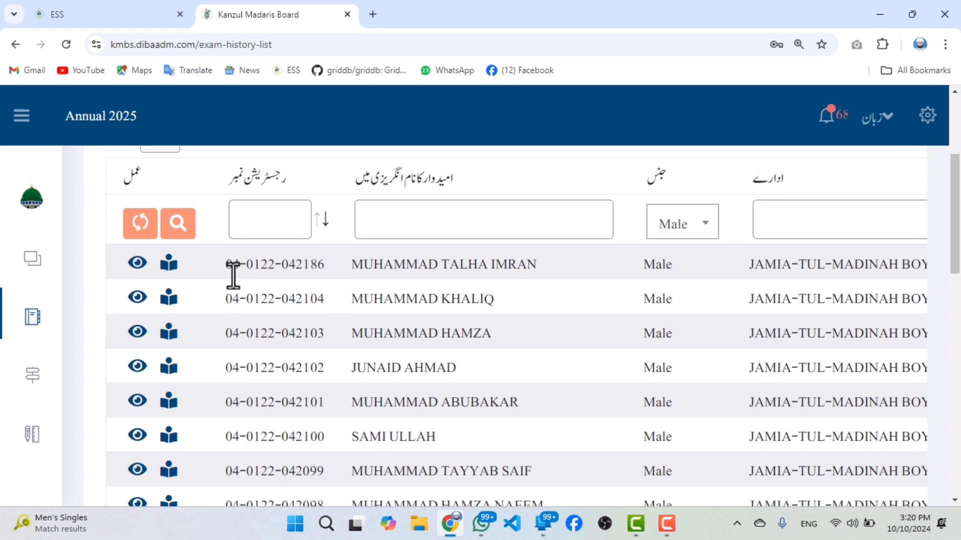
{"action": "scroll", "coordinate": [209, 326], "scroll_direction": "down", "scroll_amount": 1}
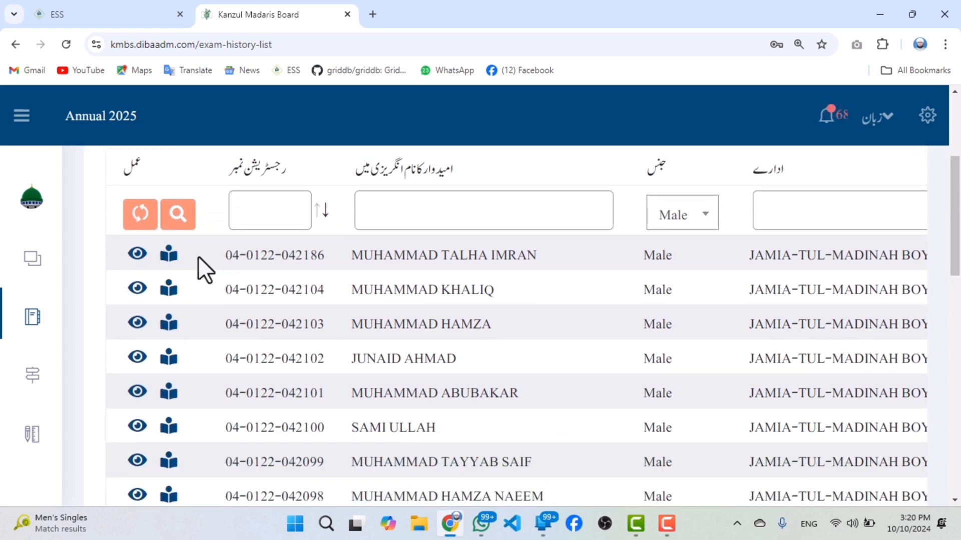
{"action": "scroll", "coordinate": [200, 258], "scroll_direction": "down", "scroll_amount": 15}
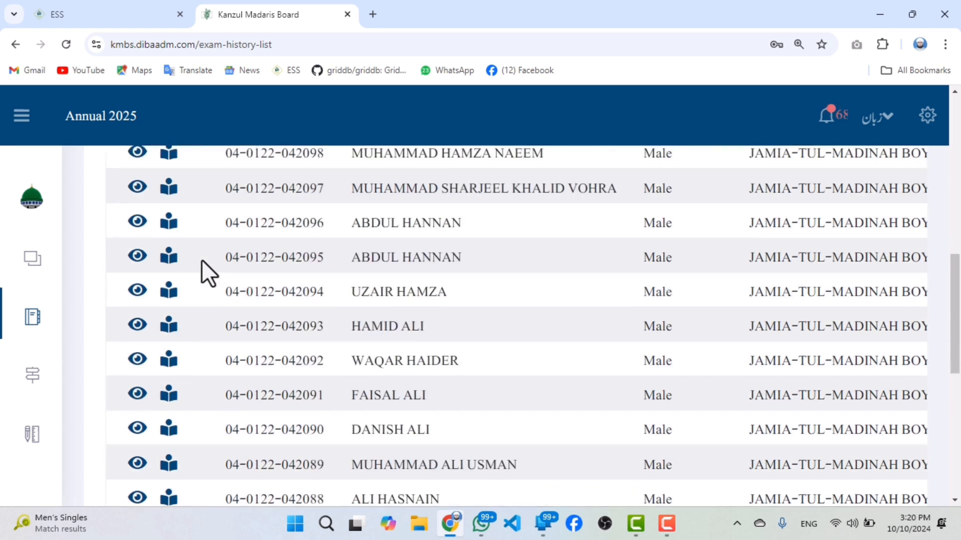
{"action": "scroll", "coordinate": [393, 314], "scroll_direction": "up", "scroll_amount": 15}
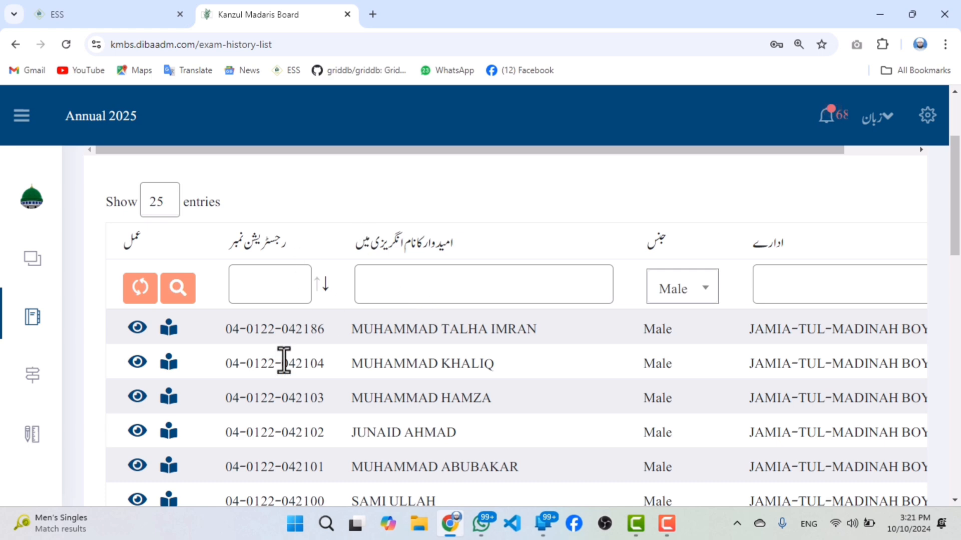
{"action": "scroll", "coordinate": [281, 350], "scroll_direction": "down", "scroll_amount": 1}
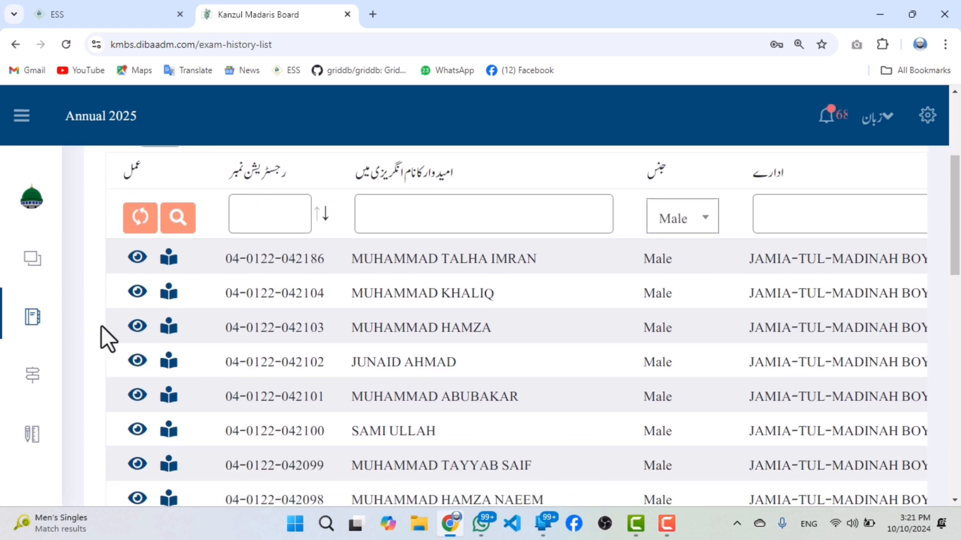
Switch the interface language from Urdu to English.
{"action": "mouse_move", "coordinate": [4, 450]}
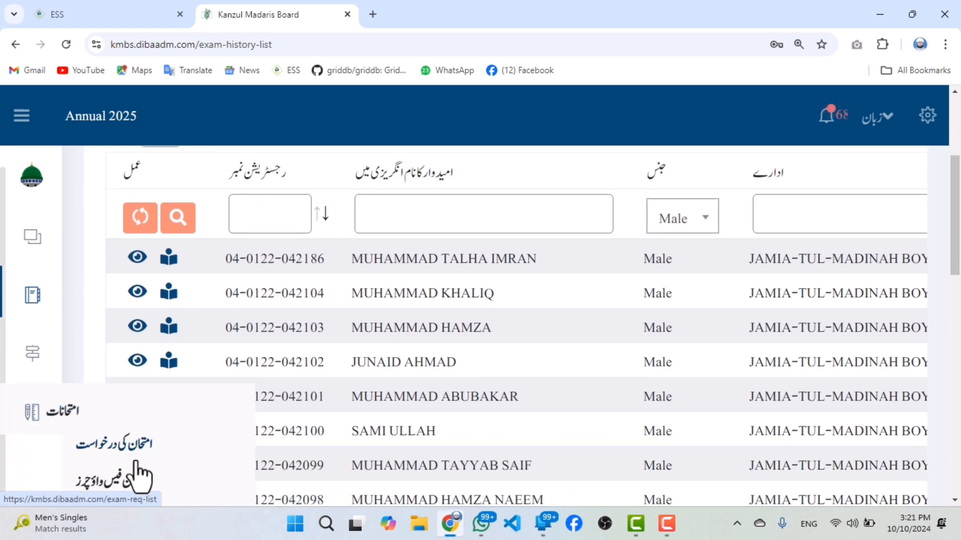
{"action": "left_click", "coordinate": [877, 116]}
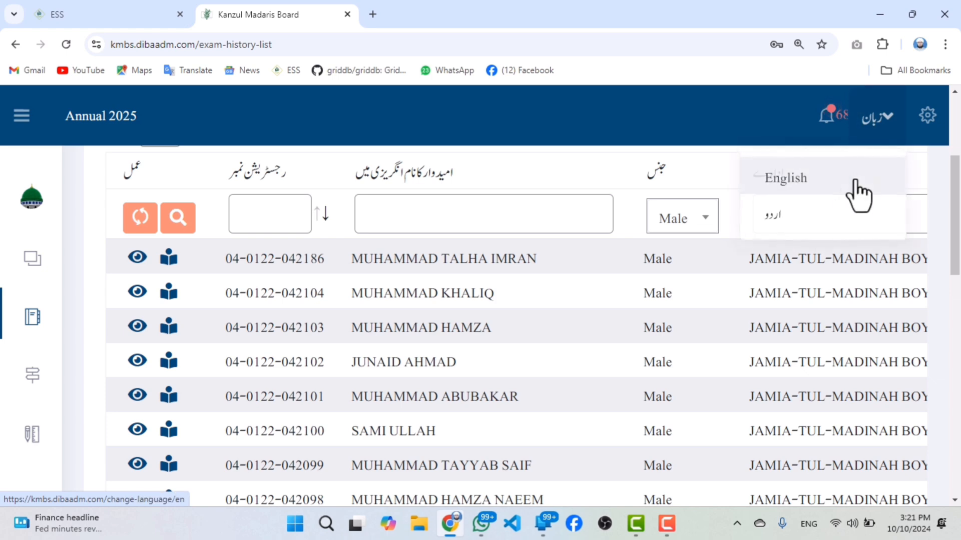
{"action": "left_click", "coordinate": [838, 193]}
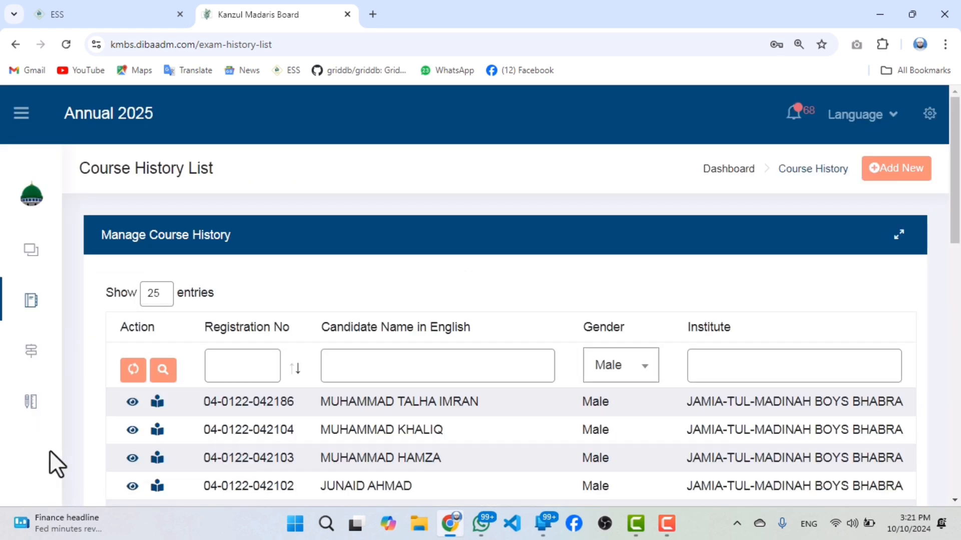
Open the list of exam requests and look over the request rows, their statuses and the filter fields.
{"action": "mouse_move", "coordinate": [73, 408]}
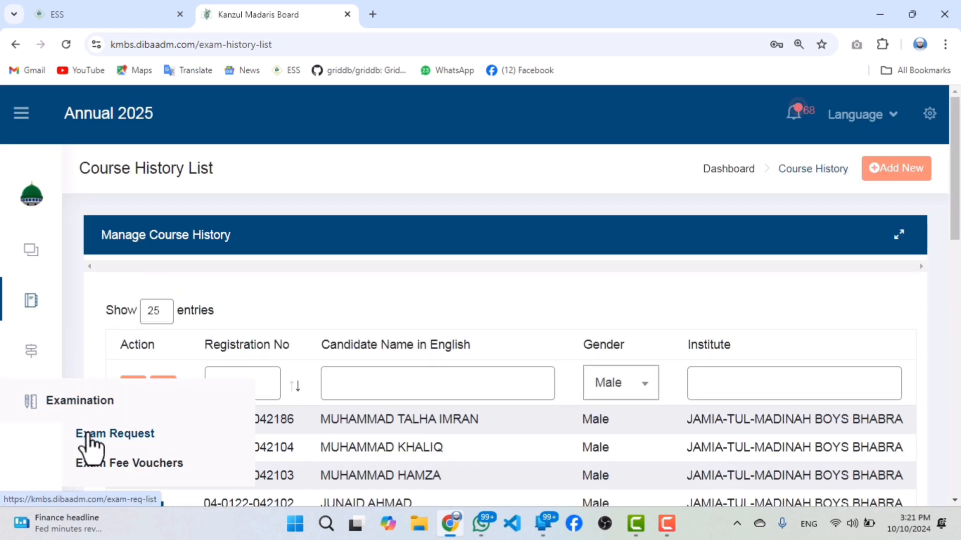
{"action": "left_click", "coordinate": [184, 431]}
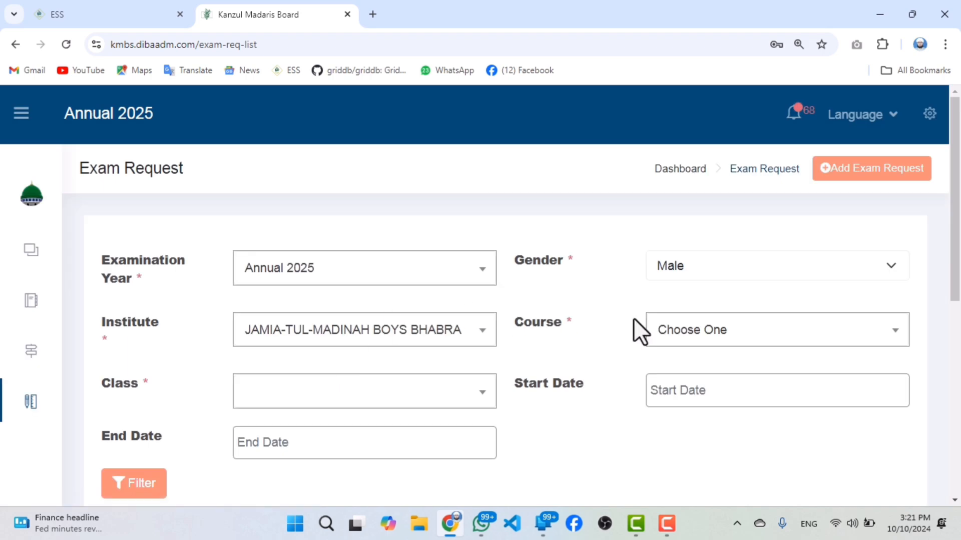
{"action": "scroll", "coordinate": [527, 352], "scroll_direction": "down", "scroll_amount": 5}
{"action": "scroll", "coordinate": [527, 351], "scroll_direction": "down", "scroll_amount": 6}
{"action": "scroll", "coordinate": [388, 345], "scroll_direction": "up", "scroll_amount": 3}
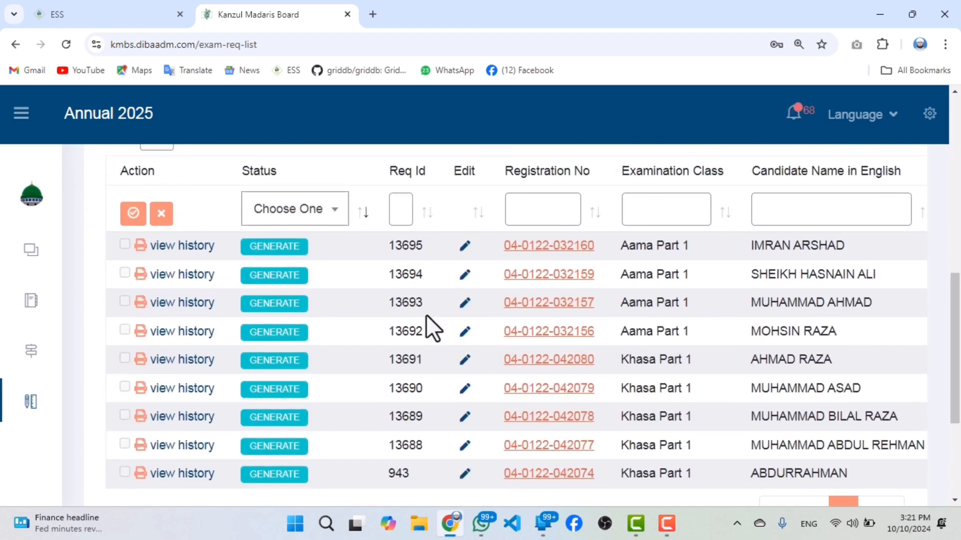
{"action": "scroll", "coordinate": [369, 289], "scroll_direction": "up", "scroll_amount": 2}
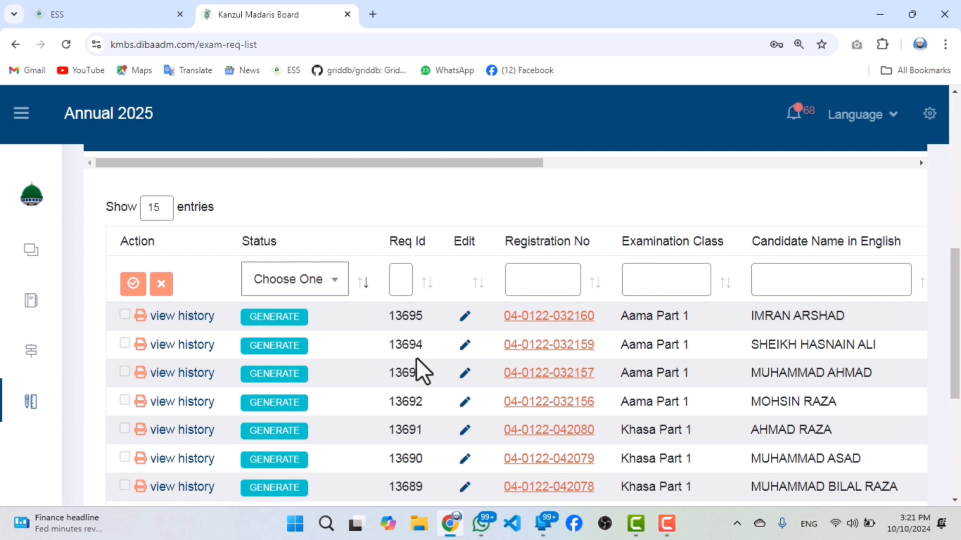
{"action": "scroll", "coordinate": [685, 345], "scroll_direction": "up", "scroll_amount": 3}
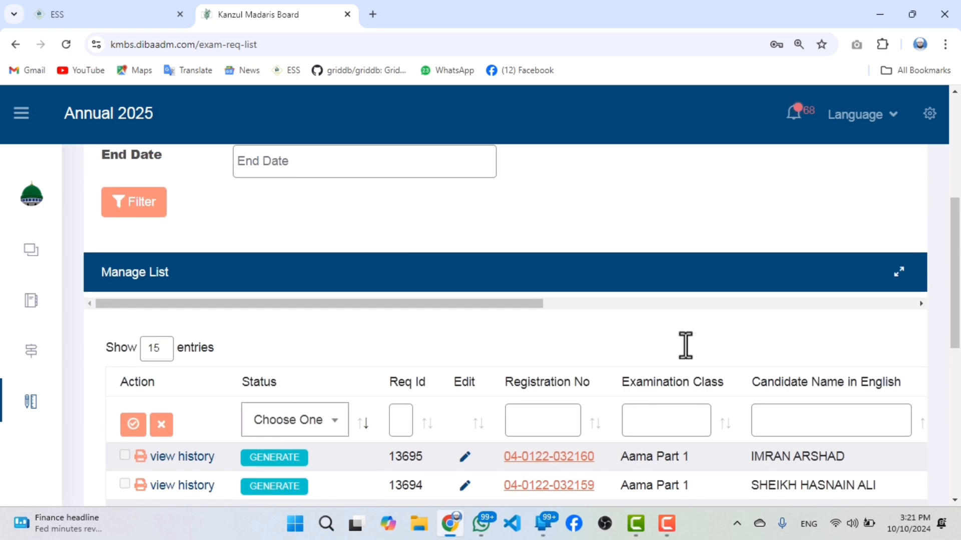
{"action": "scroll", "coordinate": [686, 346], "scroll_direction": "up", "scroll_amount": 6}
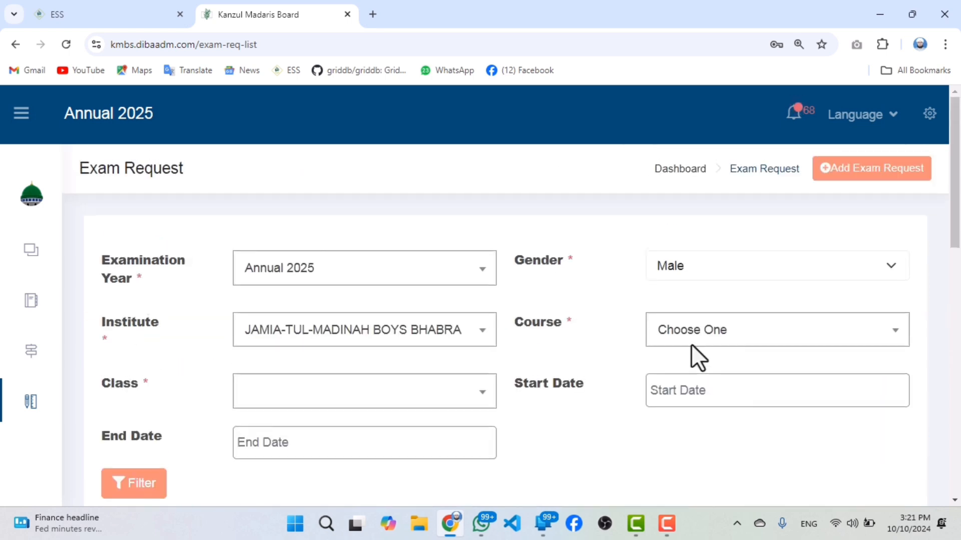
Start a new exam request with Annual 2025 as the examination year.
{"action": "left_click", "coordinate": [853, 192]}
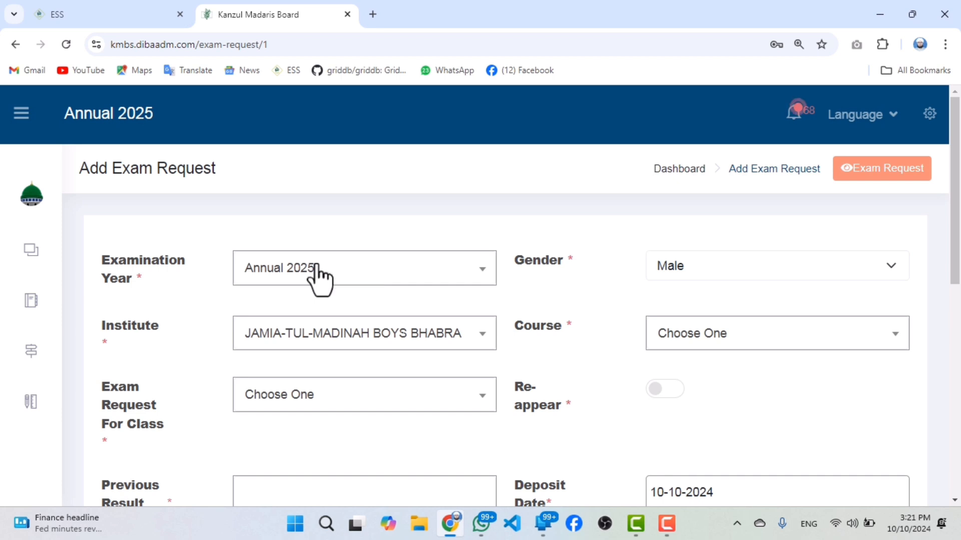
{"action": "left_click", "coordinate": [316, 270]}
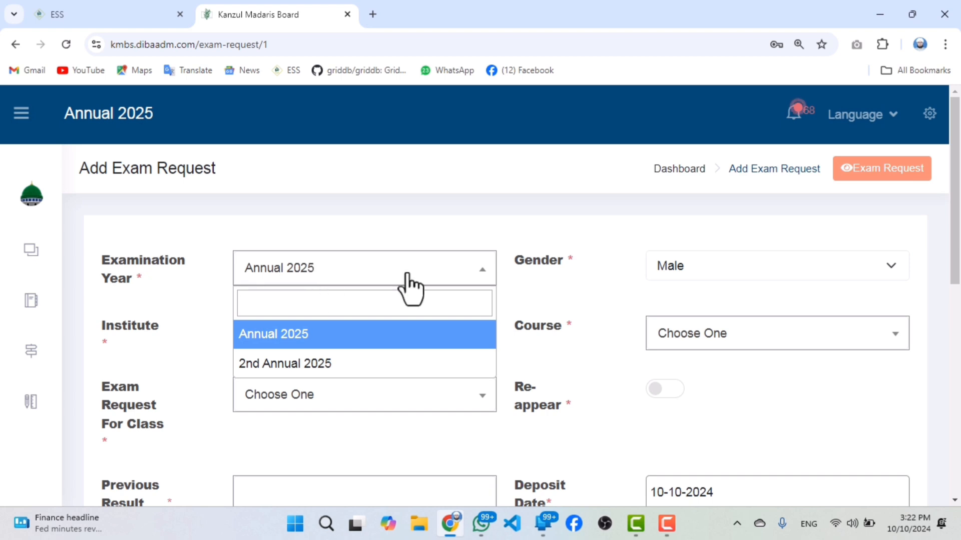
{"action": "left_click", "coordinate": [421, 334]}
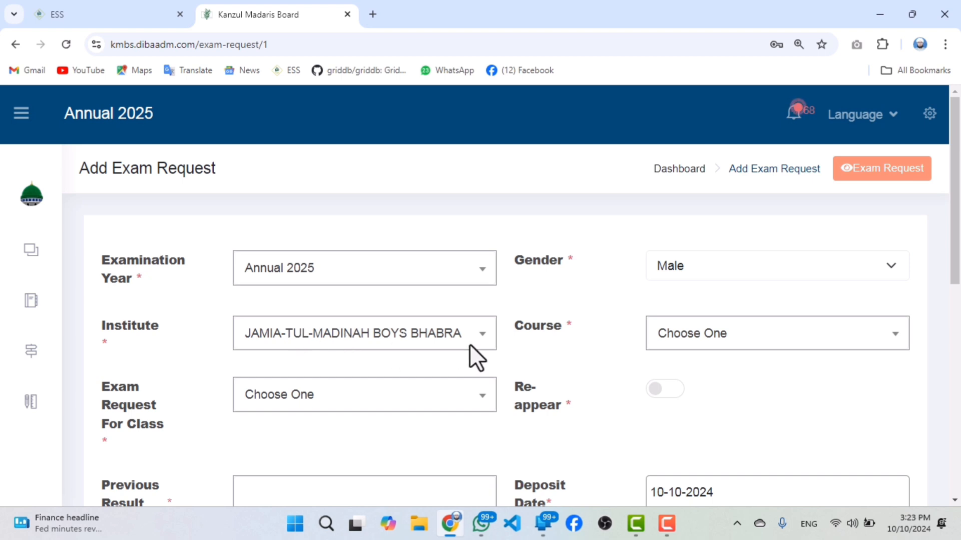
{"action": "double_click", "coordinate": [404, 330]}
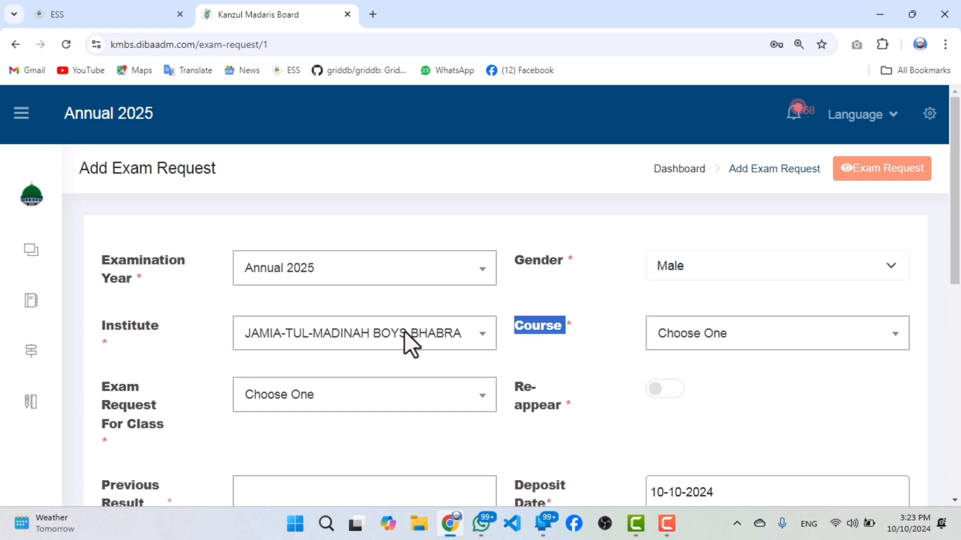
Set the exam request's course to Dars e Nizami and its class to Aama Part 1.
{"action": "left_click", "coordinate": [407, 332]}
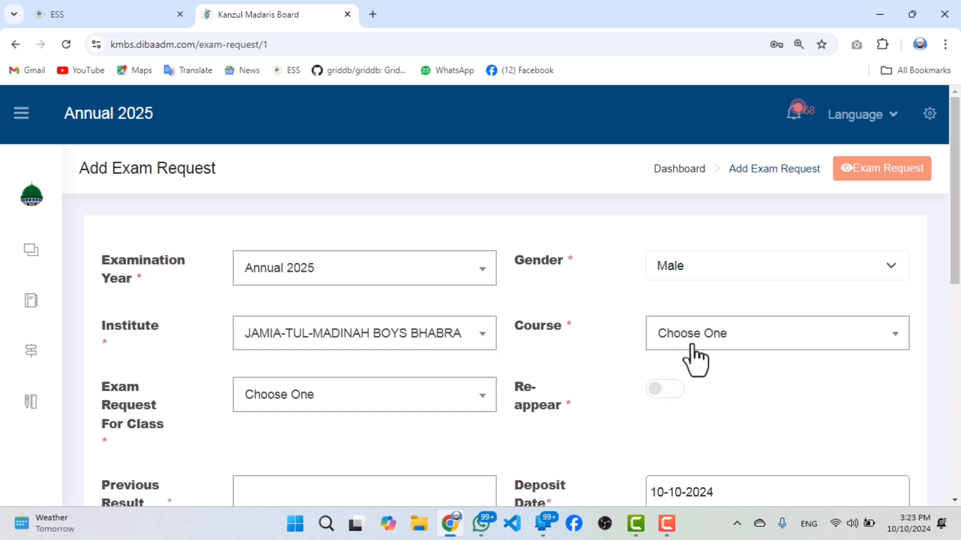
{"action": "left_click", "coordinate": [743, 340]}
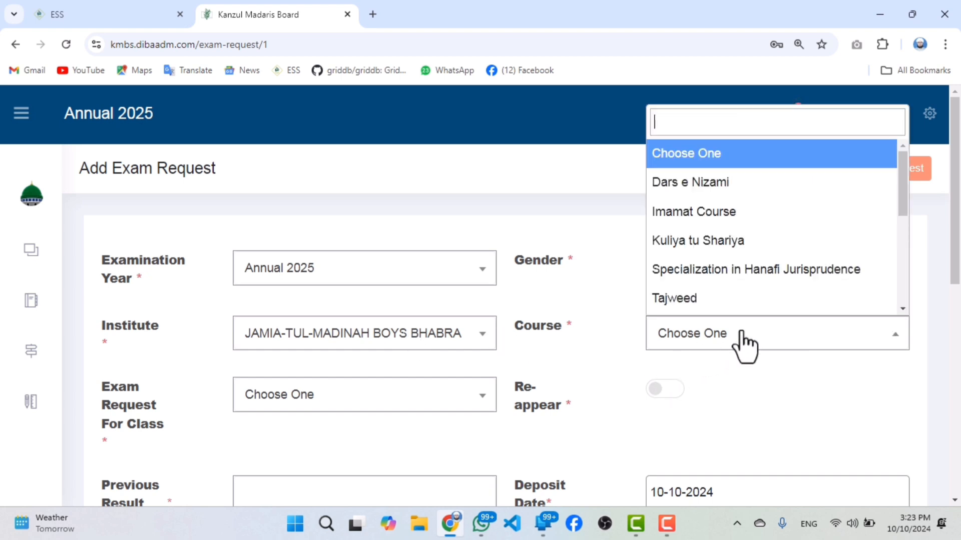
{"action": "left_click", "coordinate": [739, 185]}
{"action": "scroll", "coordinate": [355, 380], "scroll_direction": "down", "scroll_amount": 2}
{"action": "scroll", "coordinate": [355, 372], "scroll_direction": "down", "scroll_amount": 1}
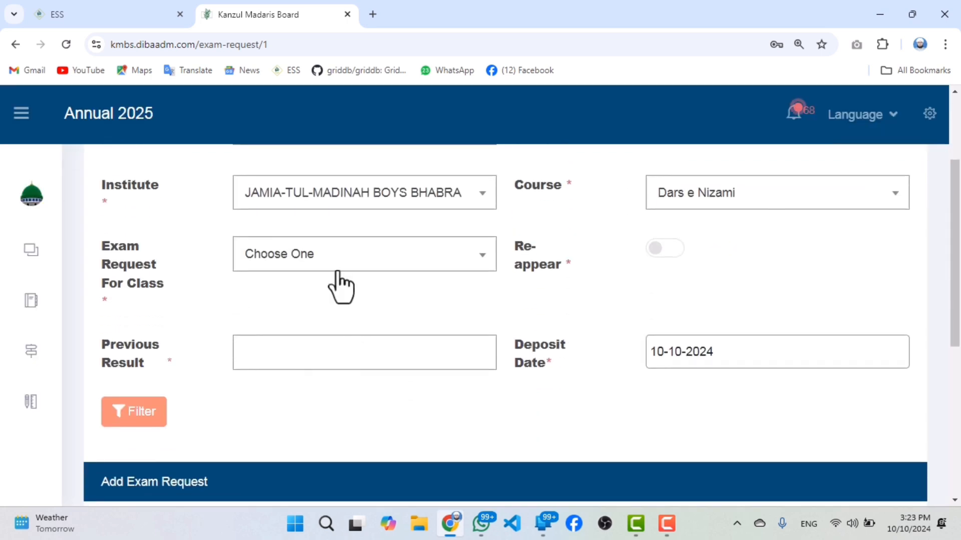
{"action": "left_click", "coordinate": [312, 263]}
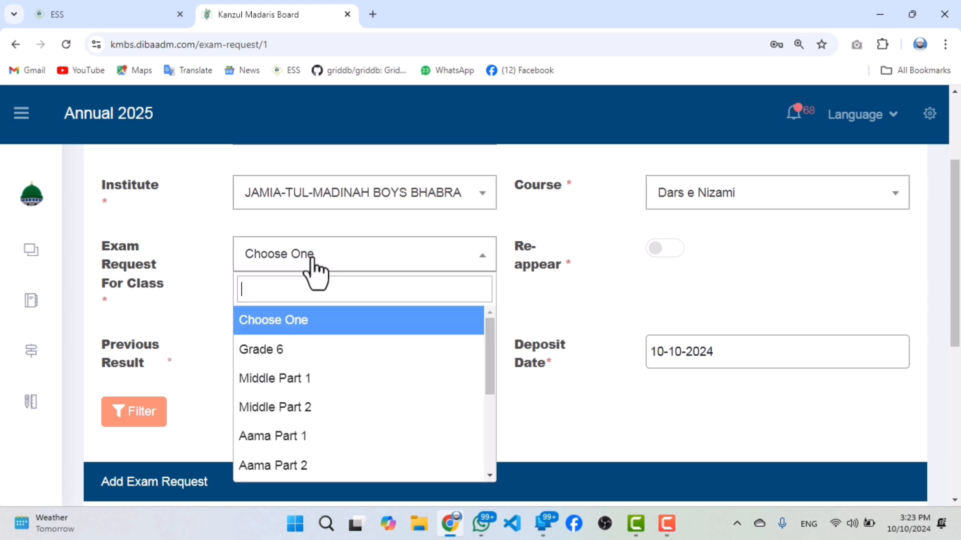
{"action": "left_click", "coordinate": [322, 440]}
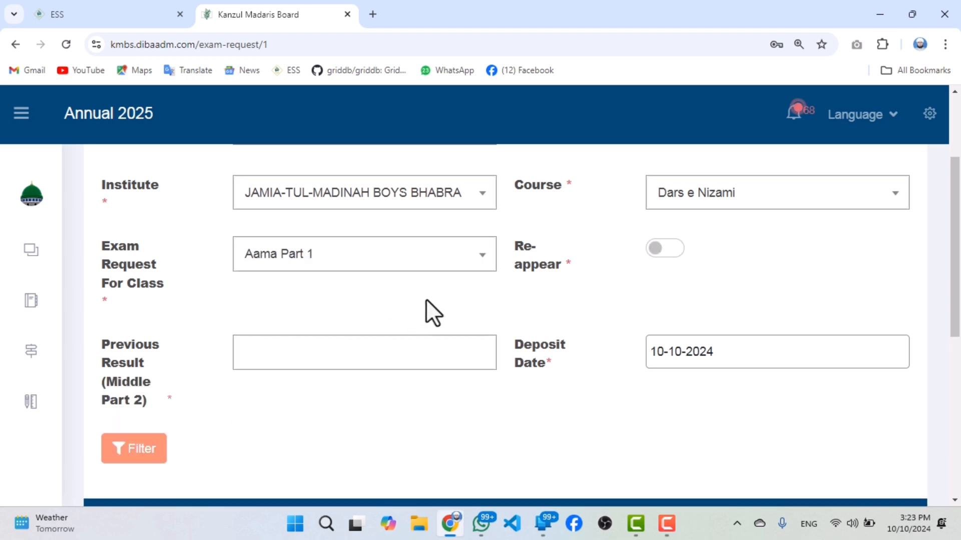
Switch the Re-appear option on and back off to compare the fields the request form asks for.
{"action": "left_click", "coordinate": [660, 253]}
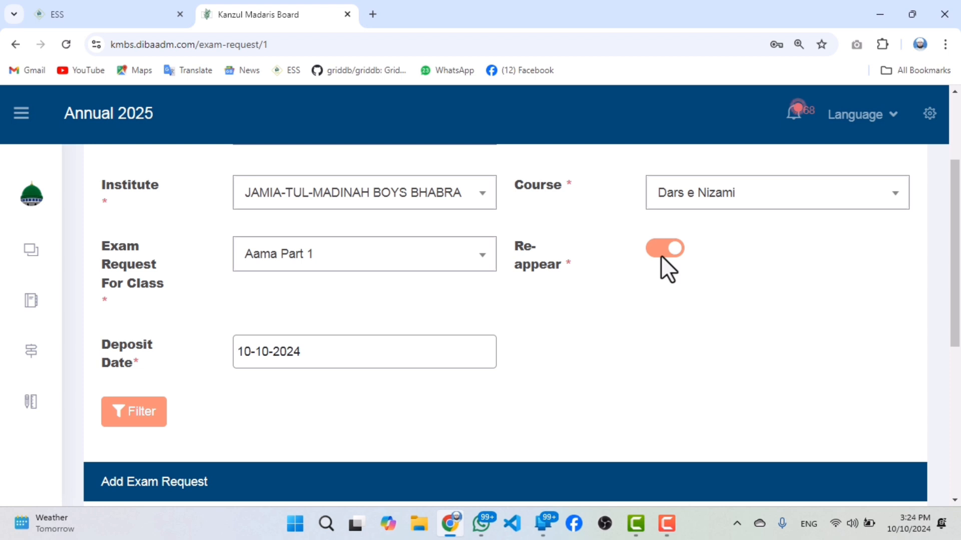
{"action": "left_click", "coordinate": [673, 250]}
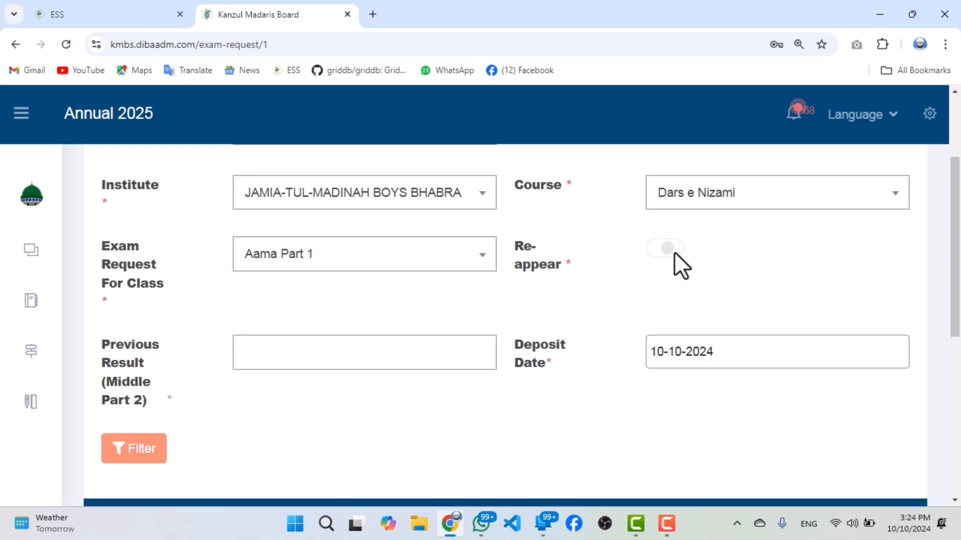
{"action": "left_click", "coordinate": [665, 248]}
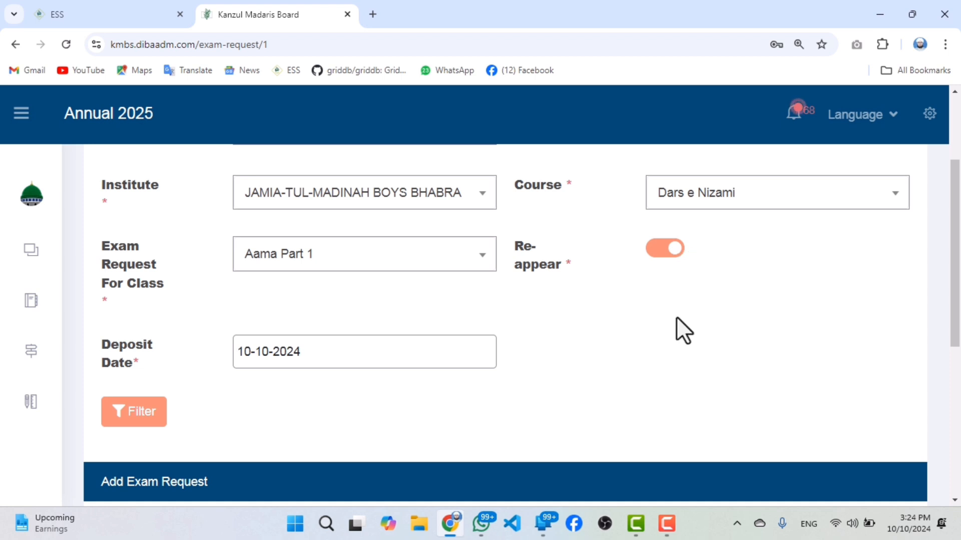
{"action": "left_click", "coordinate": [669, 524]}
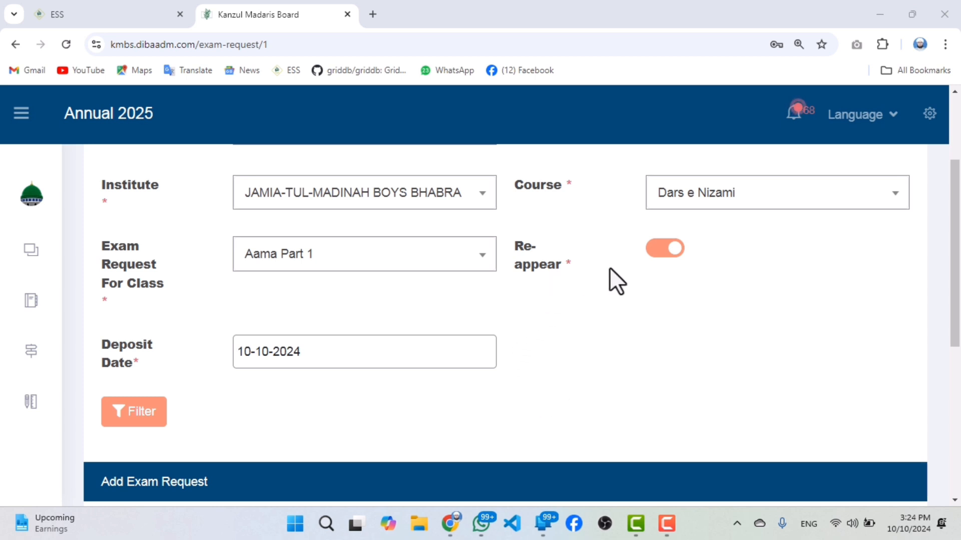
{"action": "left_click", "coordinate": [654, 252]}
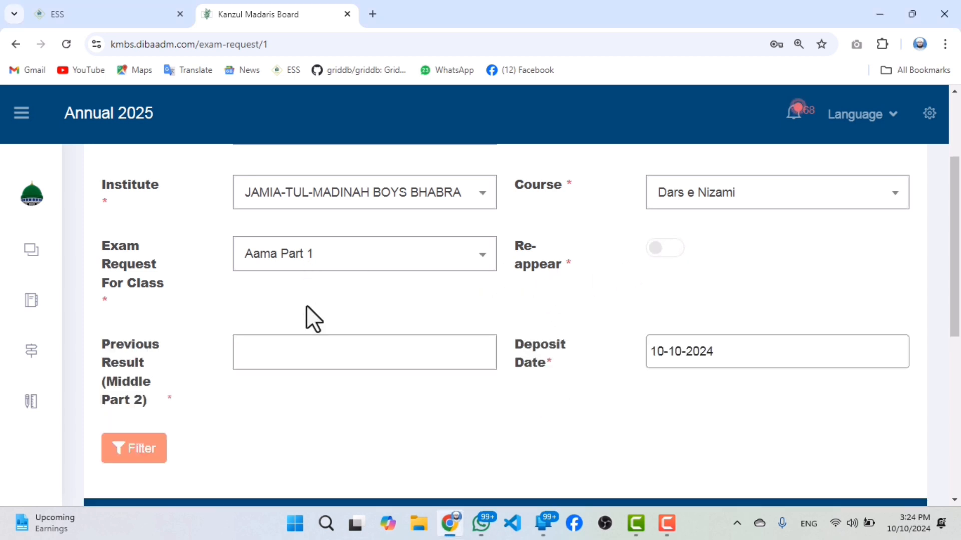
Filter the candidates by a Pass in the previous Middle Part 2 result and look over the list.
{"action": "left_click", "coordinate": [304, 360]}
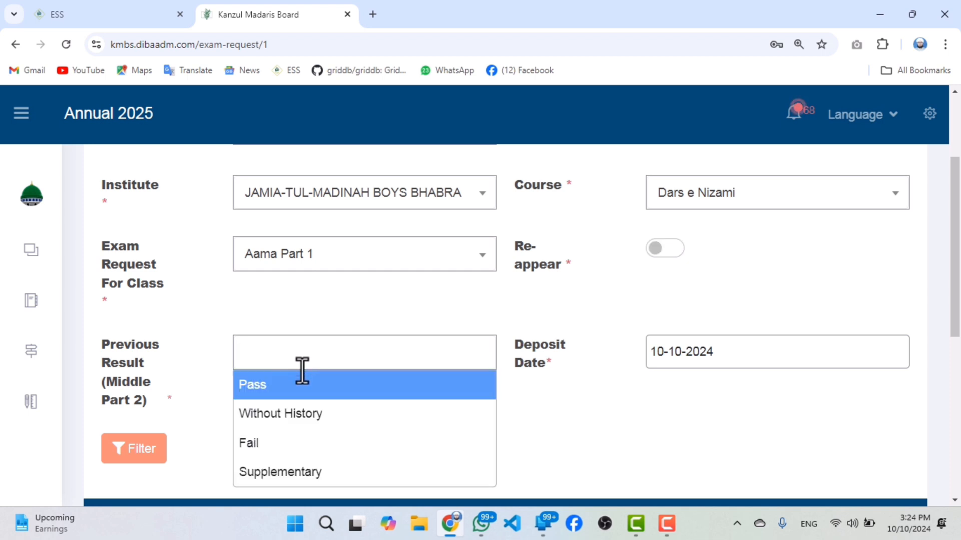
{"action": "left_click", "coordinate": [288, 391]}
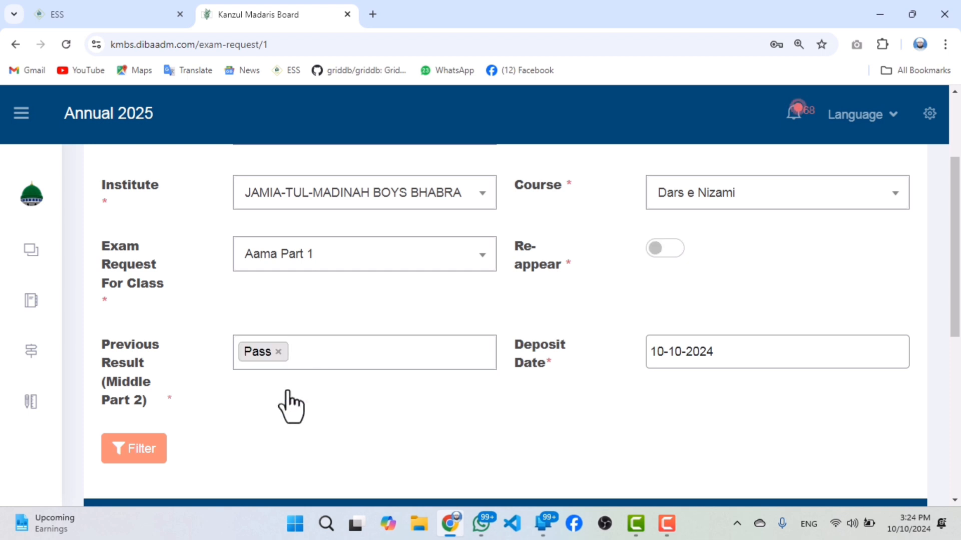
{"action": "left_click", "coordinate": [143, 451]}
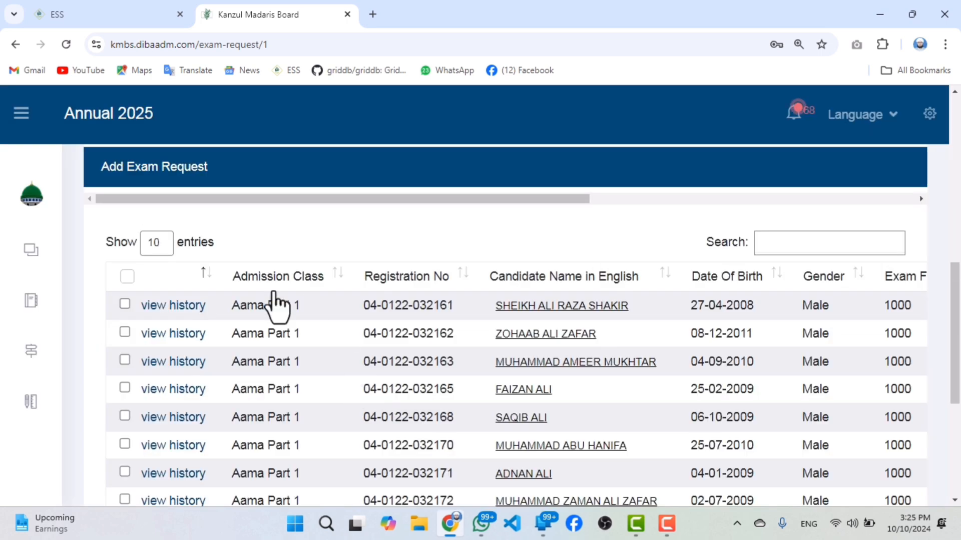
{"action": "scroll", "coordinate": [310, 330], "scroll_direction": "down", "scroll_amount": 3}
{"action": "scroll", "coordinate": [400, 365], "scroll_direction": "up", "scroll_amount": 1}
{"action": "scroll", "coordinate": [322, 338], "scroll_direction": "down", "scroll_amount": 4}
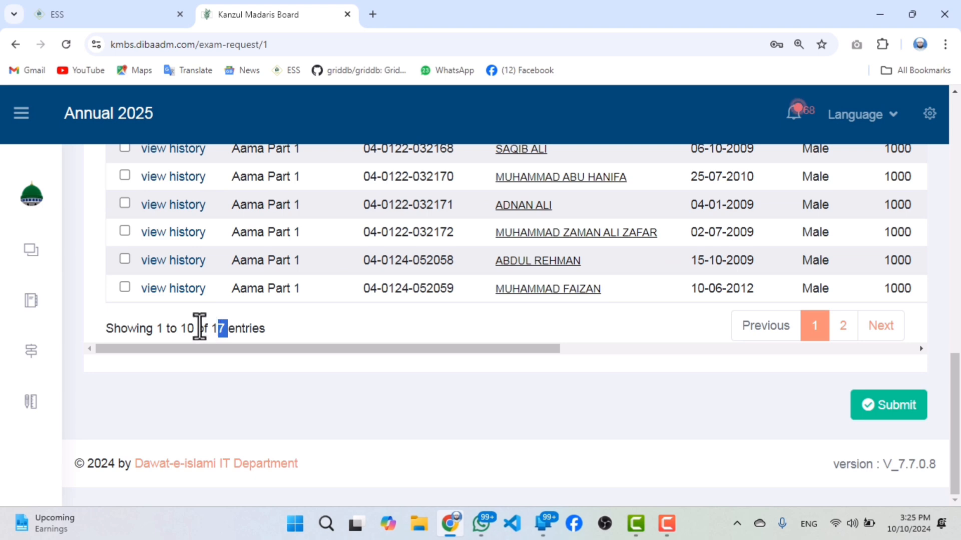
{"action": "left_click_drag", "start_coordinate": [193, 329], "coordinate": [180, 329]}
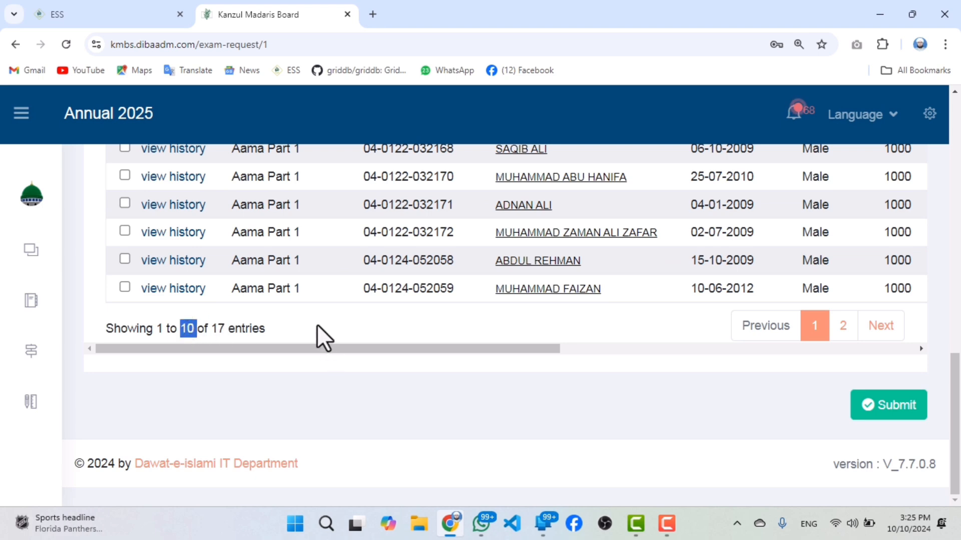
Show 100 entries per page in the candidate list and look through its rows.
{"action": "scroll", "coordinate": [317, 324], "scroll_direction": "up", "scroll_amount": 5}
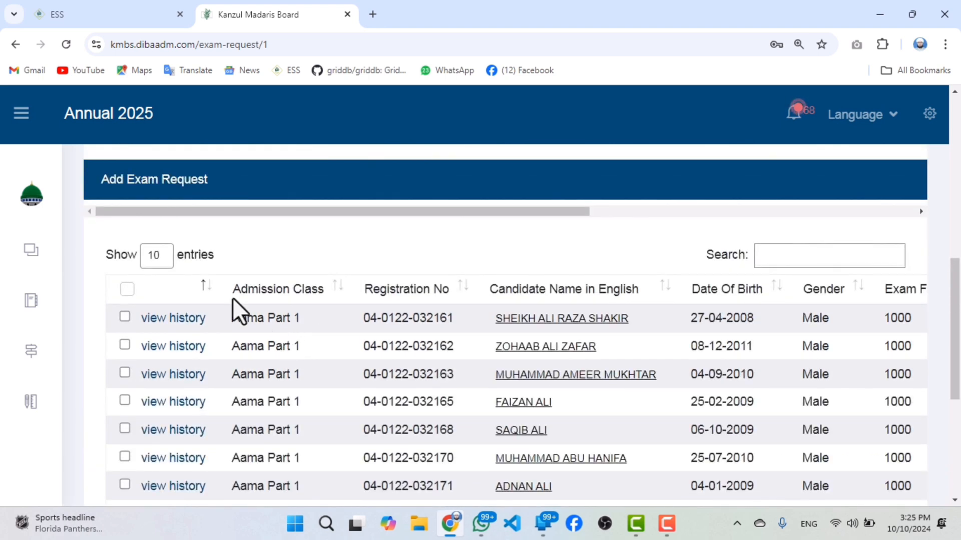
{"action": "left_click", "coordinate": [166, 257]}
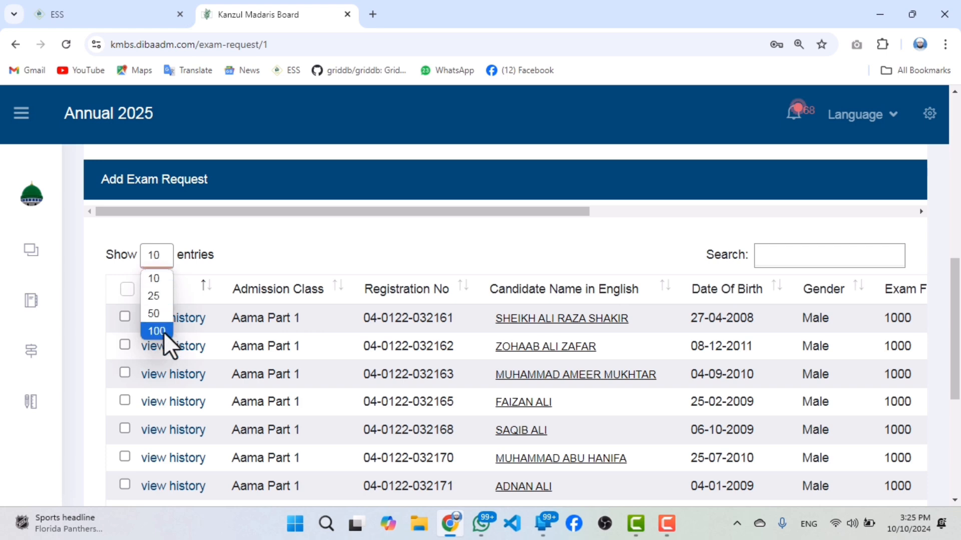
{"action": "left_click", "coordinate": [163, 331]}
{"action": "scroll", "coordinate": [215, 354], "scroll_direction": "down", "scroll_amount": 6}
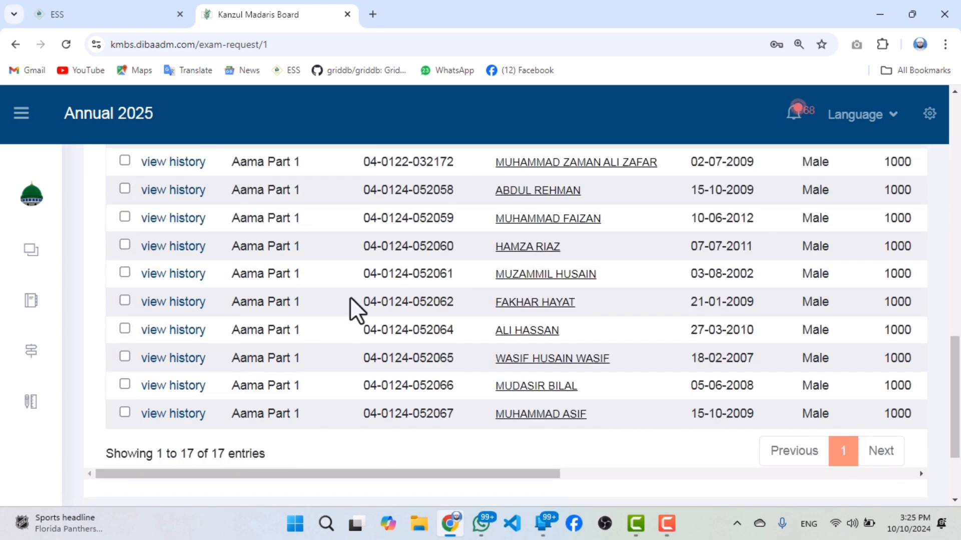
Add Supplementary alongside Pass in the previous Middle Part 2 result selection.
{"action": "scroll", "coordinate": [458, 272], "scroll_direction": "up", "scroll_amount": 5}
{"action": "scroll", "coordinate": [458, 272], "scroll_direction": "up", "scroll_amount": 5}
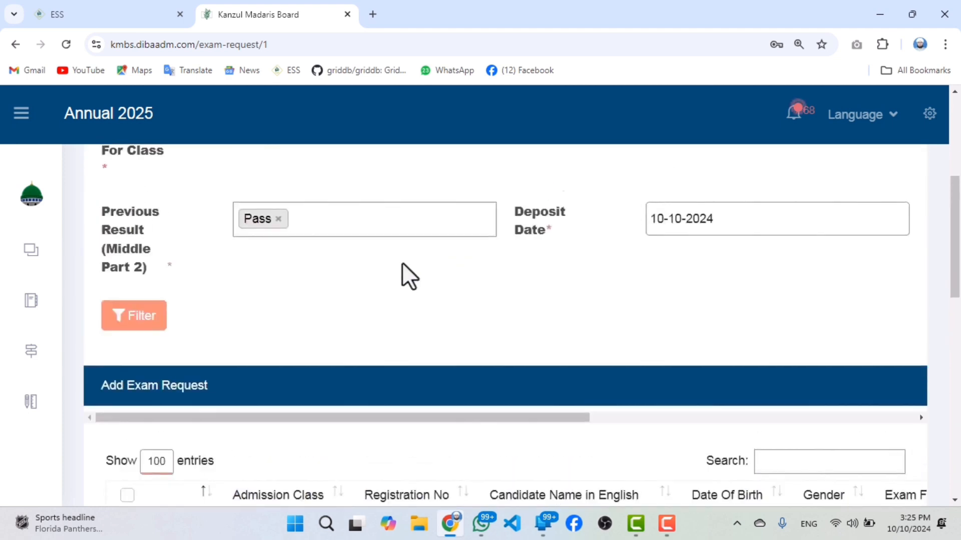
{"action": "scroll", "coordinate": [293, 270], "scroll_direction": "up", "scroll_amount": 4}
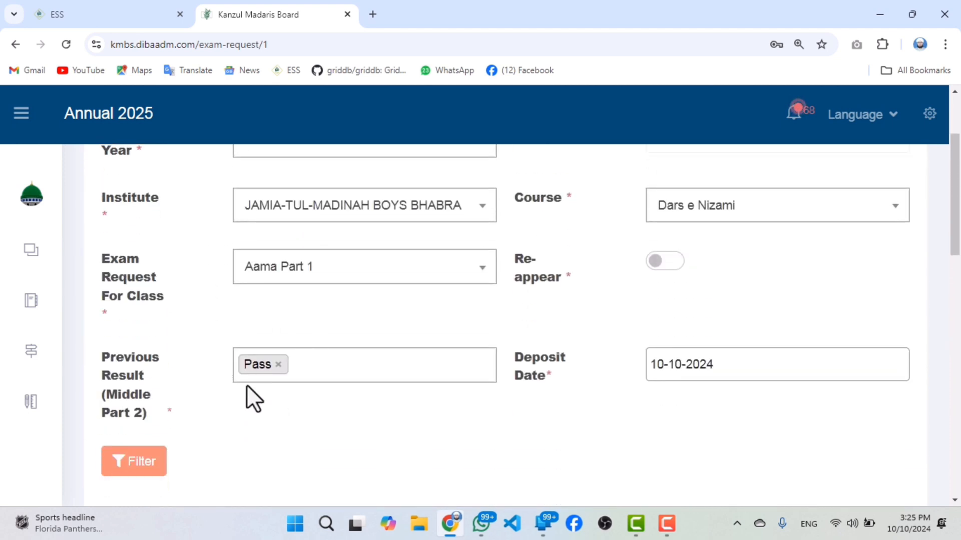
{"action": "left_click_drag", "start_coordinate": [137, 415], "coordinate": [103, 408]}
{"action": "left_click", "coordinate": [320, 367]}
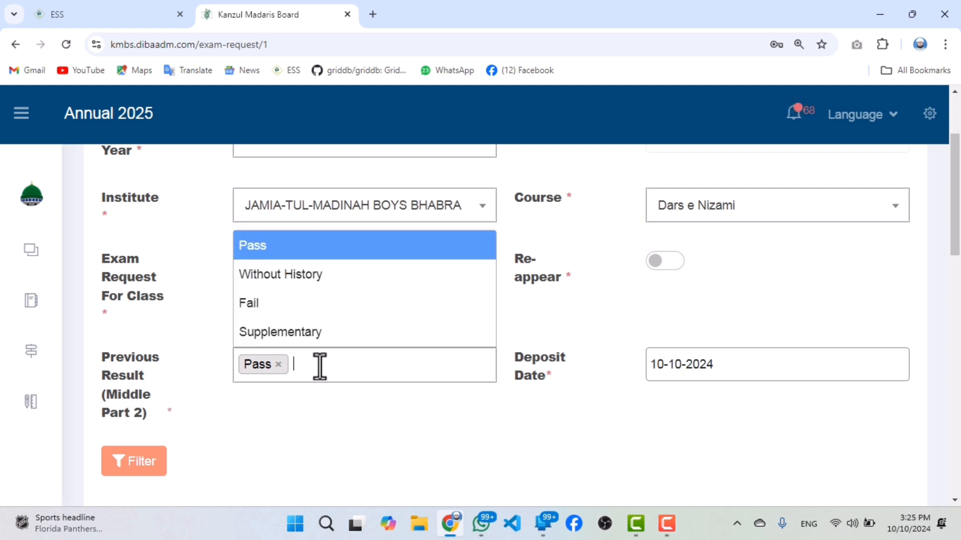
{"action": "left_click", "coordinate": [299, 332]}
Replace the previous result selection with Without History, filter the candidates and look over the list.
{"action": "left_click", "coordinate": [410, 369]}
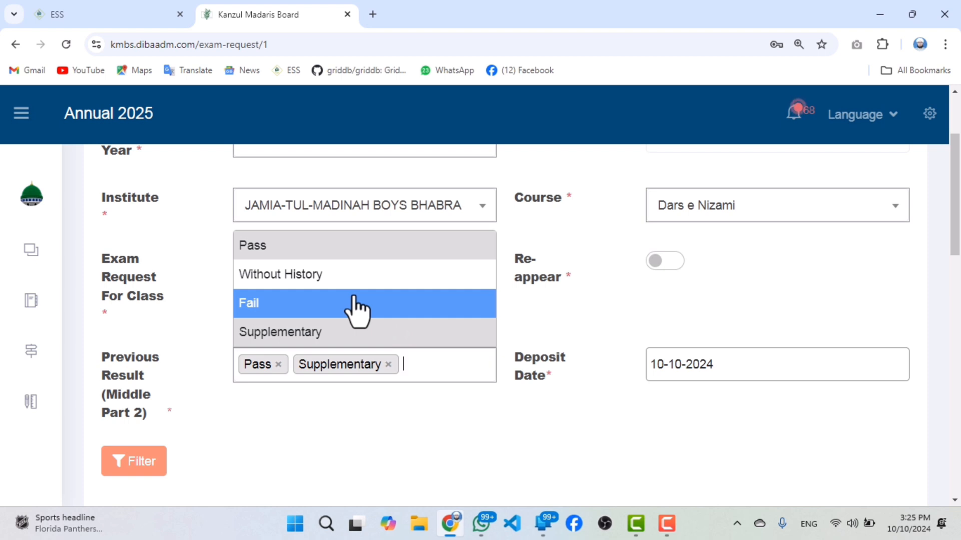
{"action": "left_click", "coordinate": [350, 278]}
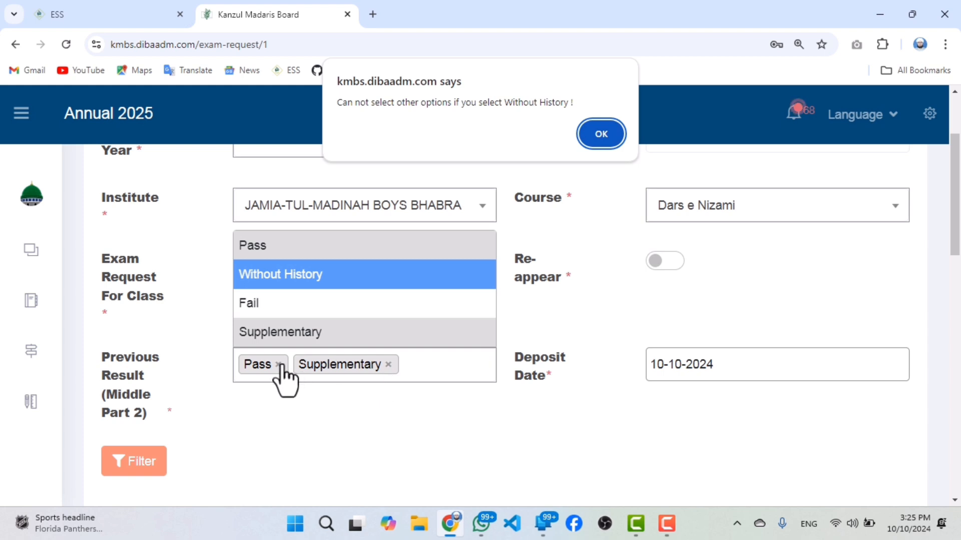
{"action": "left_click", "coordinate": [600, 134]}
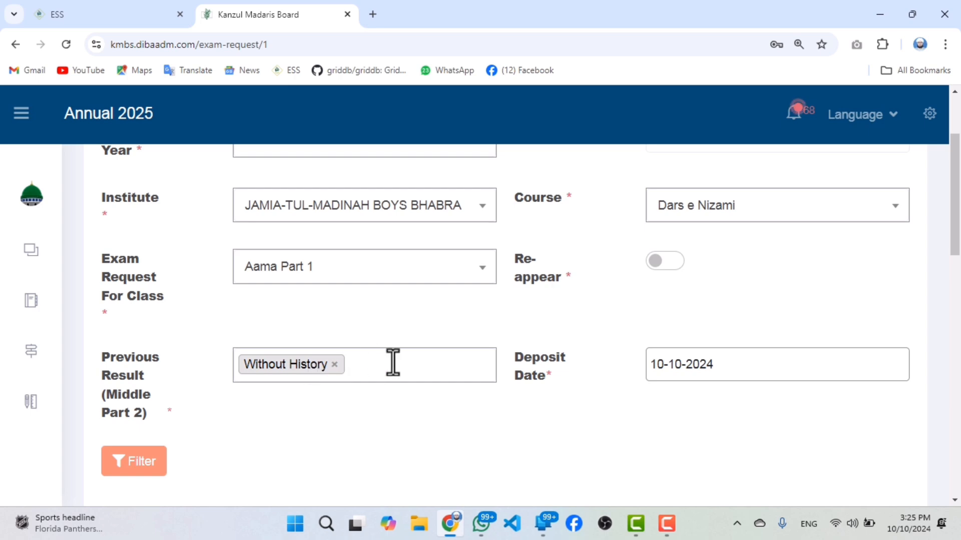
{"action": "left_click", "coordinate": [134, 461]}
{"action": "scroll", "coordinate": [306, 399], "scroll_direction": "down", "scroll_amount": 10}
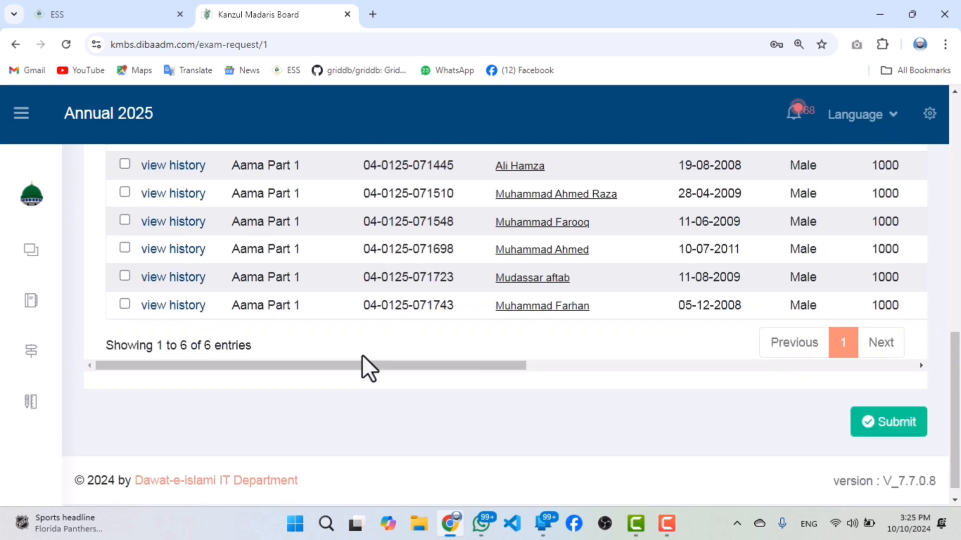
{"action": "scroll", "coordinate": [368, 369], "scroll_direction": "up", "scroll_amount": 1}
{"action": "left_click_drag", "start_coordinate": [216, 404], "coordinate": [200, 405]}
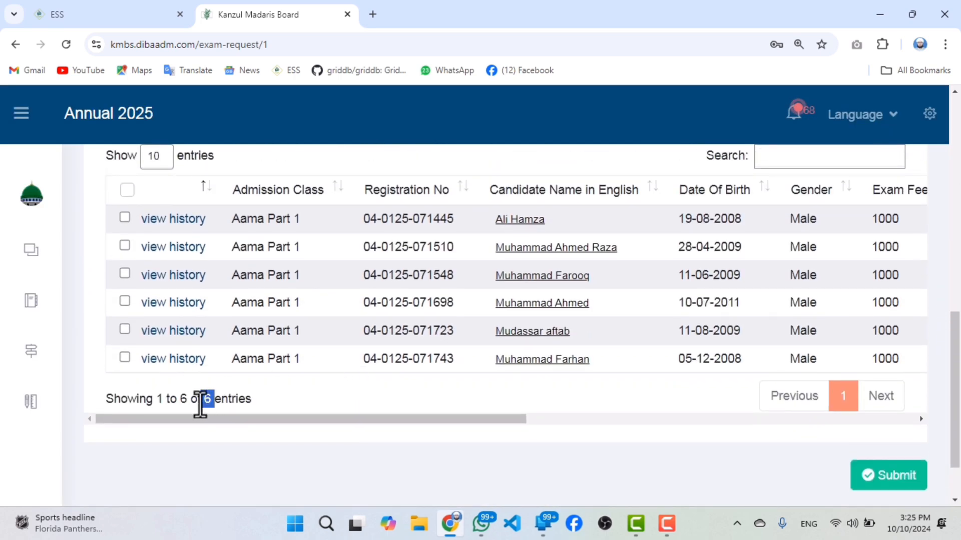
Remove Without History from the previous result and select Supplementary in its place.
{"action": "scroll", "coordinate": [464, 389], "scroll_direction": "up", "scroll_amount": 1}
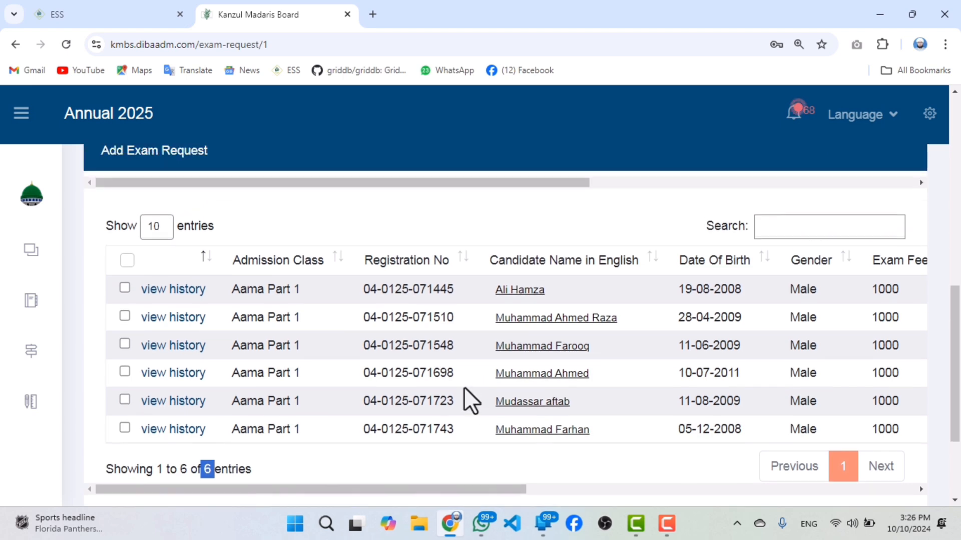
{"action": "scroll", "coordinate": [463, 388], "scroll_direction": "up", "scroll_amount": 3}
{"action": "scroll", "coordinate": [307, 258], "scroll_direction": "up", "scroll_amount": 2}
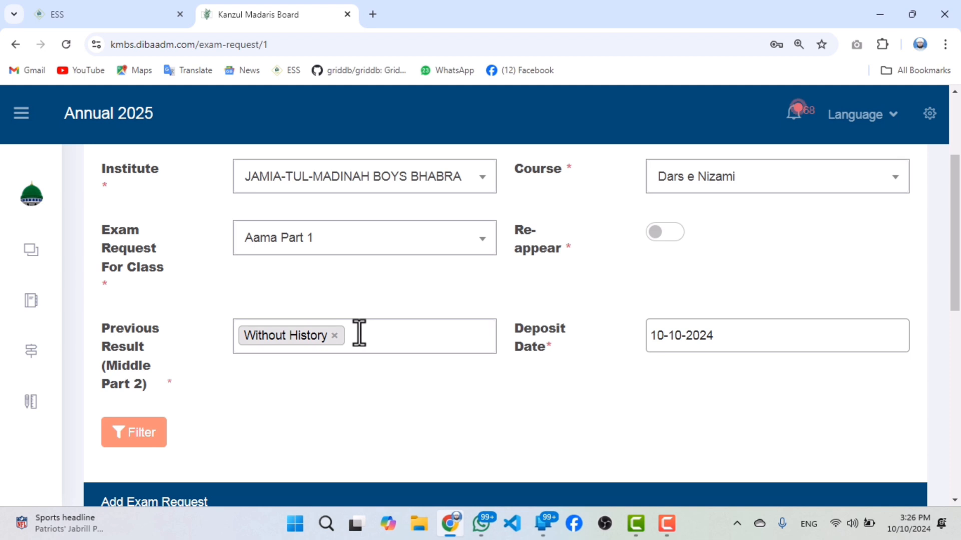
{"action": "left_click", "coordinate": [333, 338]}
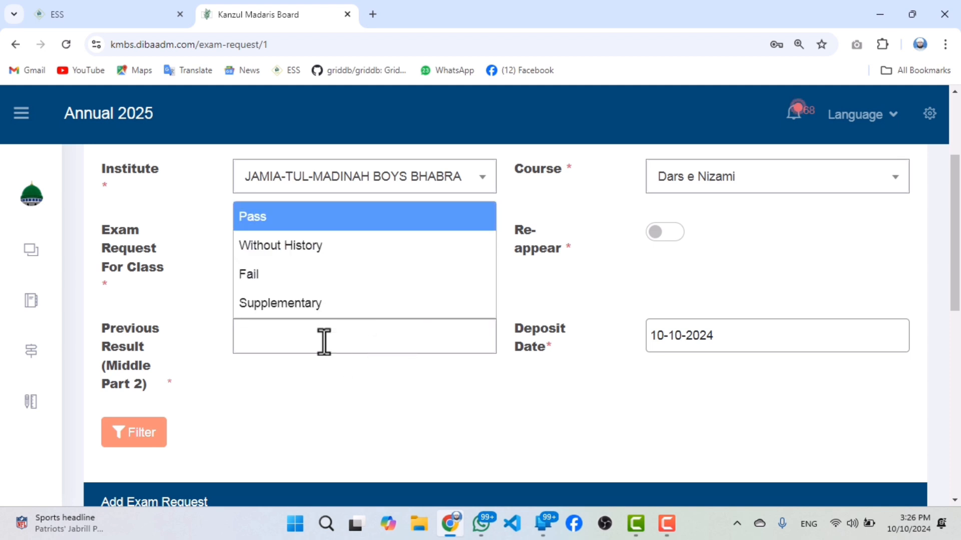
{"action": "left_click", "coordinate": [308, 304]}
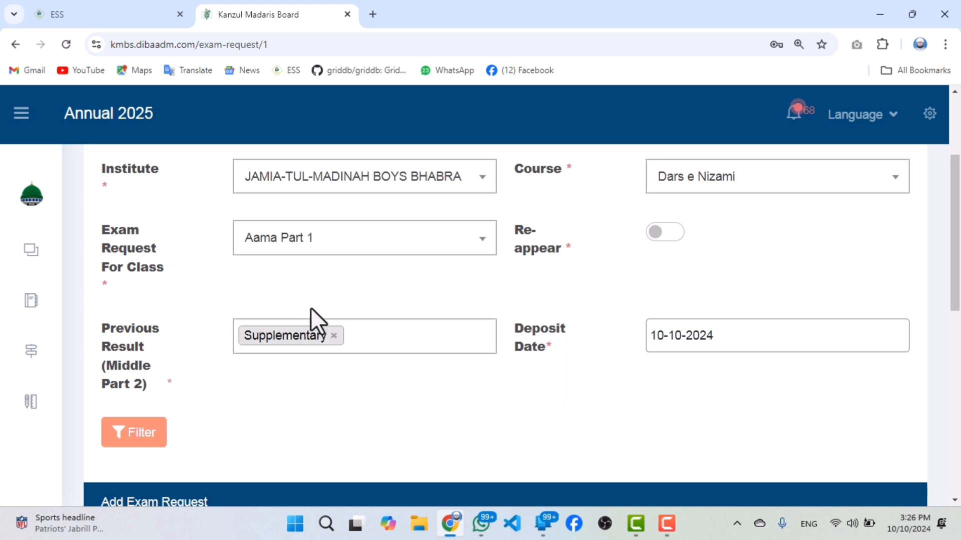
Change the class for the exam request to Khasa Part 1.
{"action": "left_click", "coordinate": [318, 240]}
{"action": "scroll", "coordinate": [335, 414], "scroll_direction": "down", "scroll_amount": 3}
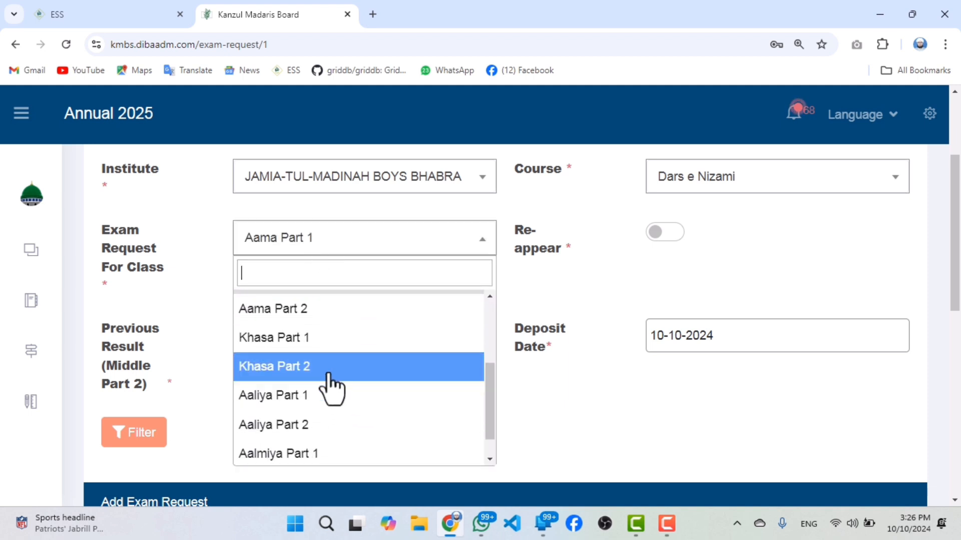
{"action": "left_click", "coordinate": [328, 344]}
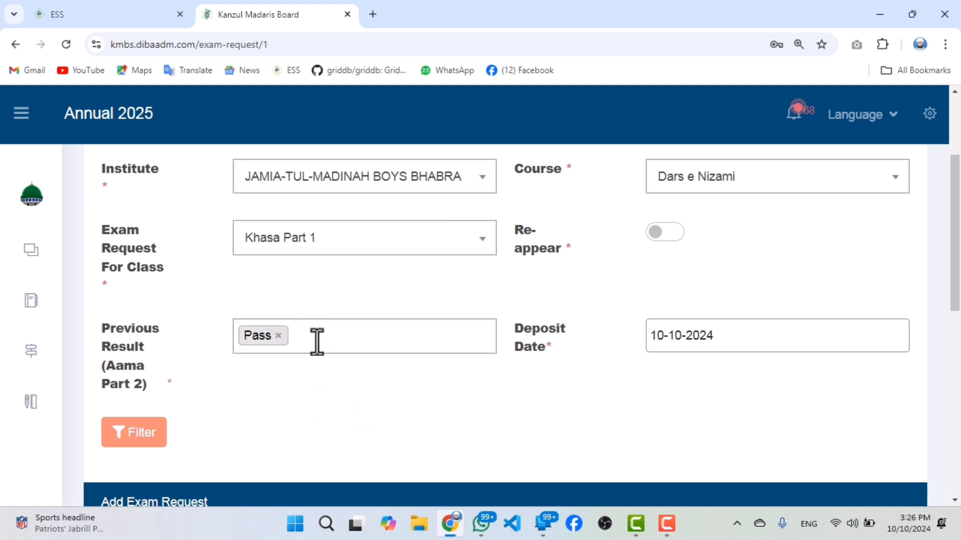
Remove Pass from the previous Aama Part 2 result and select it again, keeping Khasa Part 1 as the class.
{"action": "left_click", "coordinate": [279, 336]}
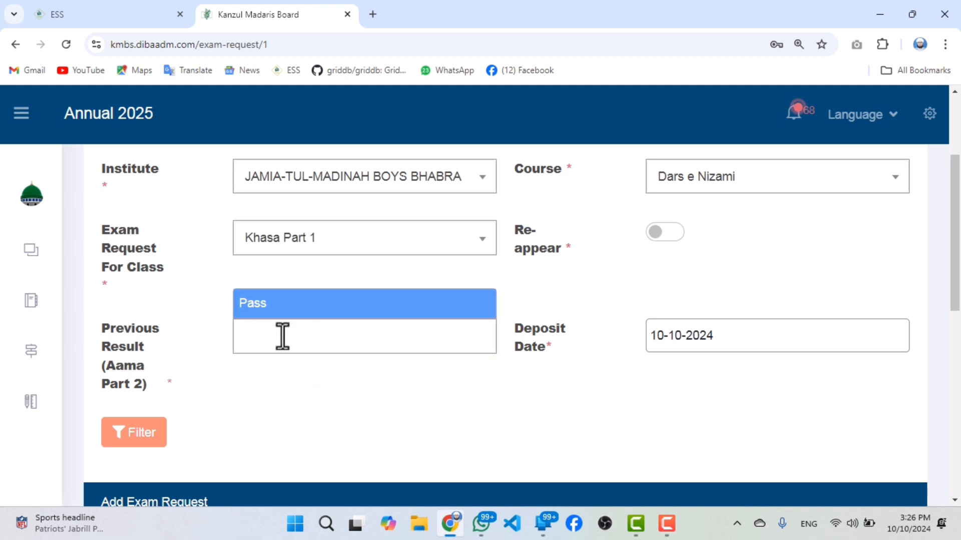
{"action": "left_click", "coordinate": [251, 377]}
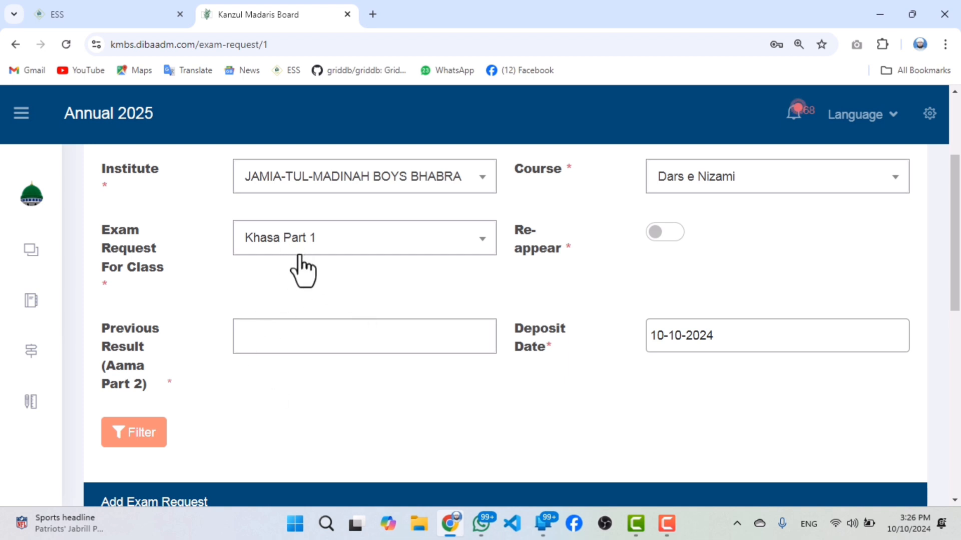
{"action": "left_click", "coordinate": [288, 344]}
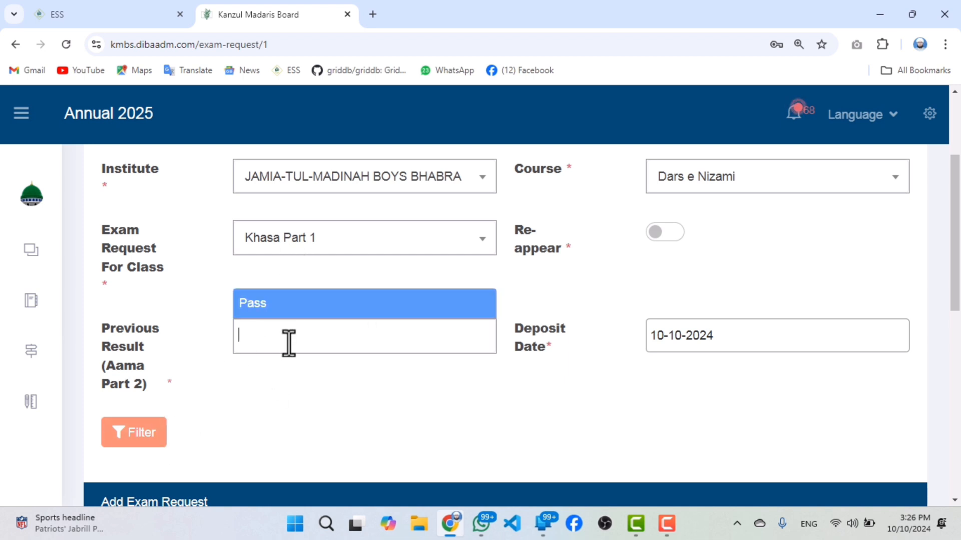
{"action": "left_click", "coordinate": [283, 304]}
{"action": "left_click", "coordinate": [277, 242]}
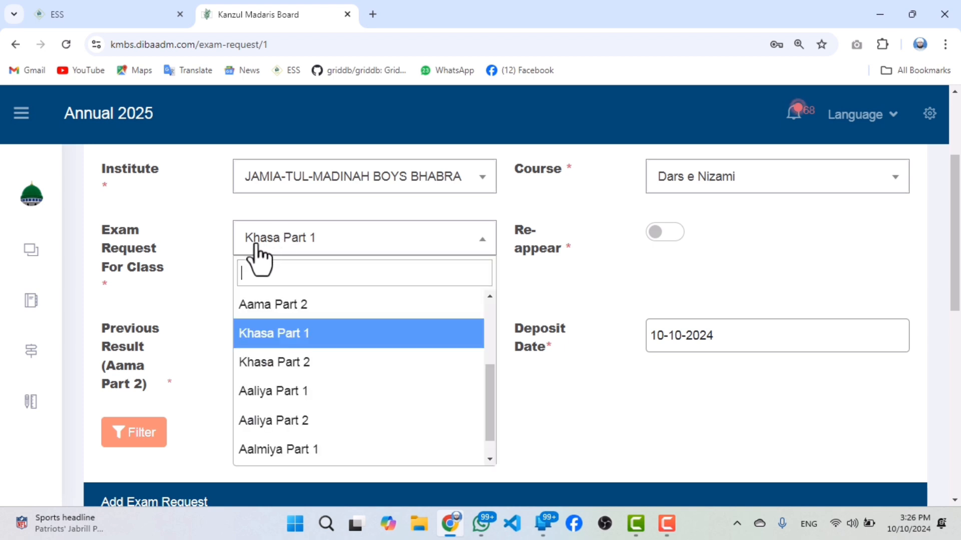
{"action": "left_click", "coordinate": [257, 336]}
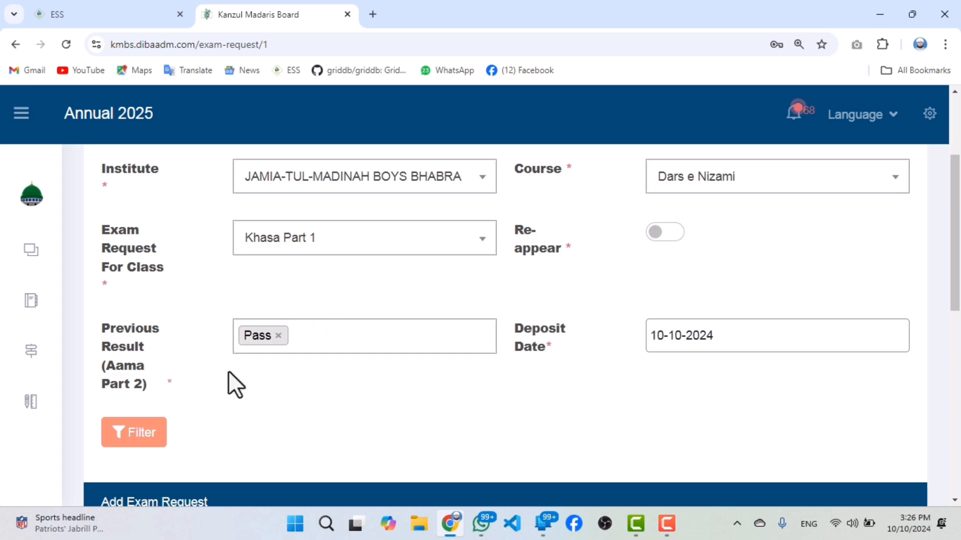
Filter the Khasa Part 1 candidates by the Pass result and look over the list.
{"action": "left_click", "coordinate": [136, 442]}
{"action": "scroll", "coordinate": [363, 290], "scroll_direction": "down", "scroll_amount": 4}
{"action": "scroll", "coordinate": [375, 301], "scroll_direction": "up", "scroll_amount": 3}
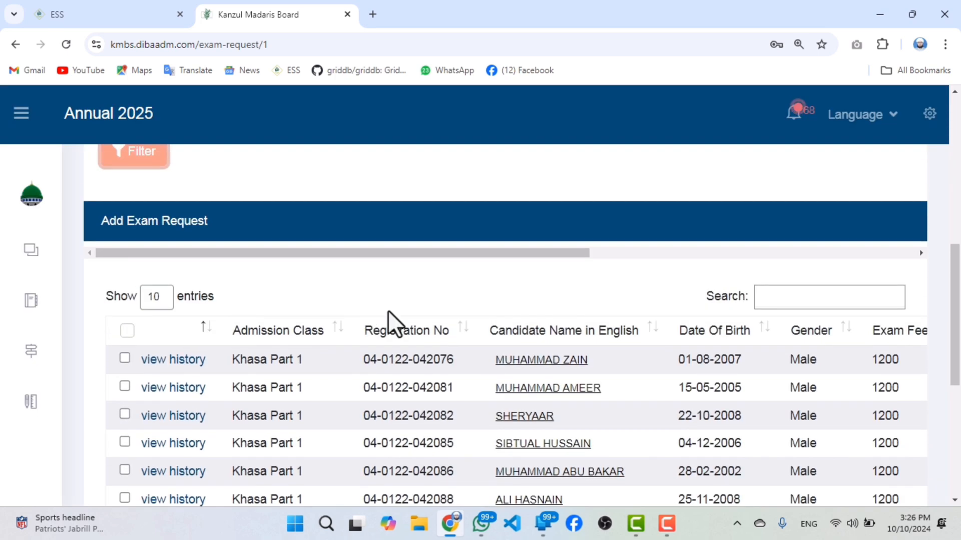
{"action": "scroll", "coordinate": [400, 323], "scroll_direction": "down", "scroll_amount": 2}
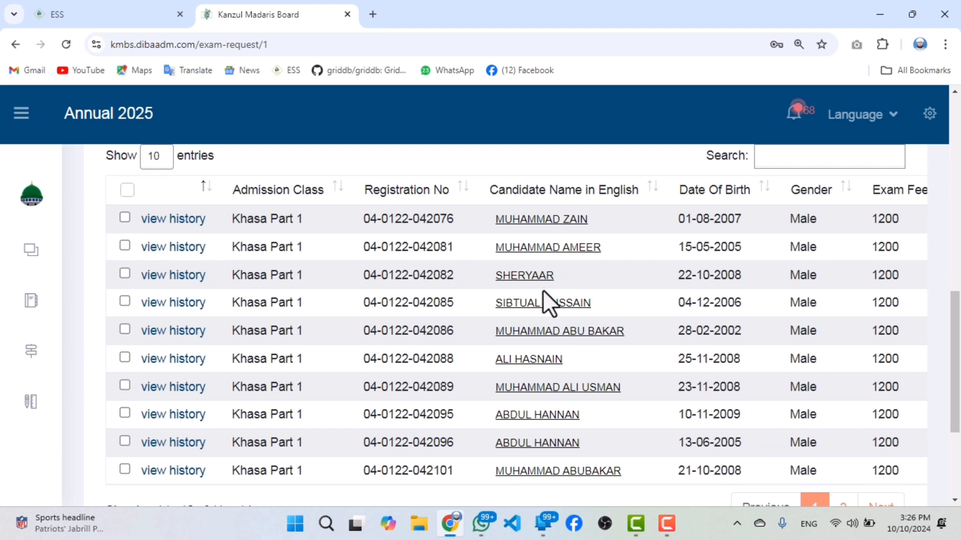
{"action": "scroll", "coordinate": [515, 306], "scroll_direction": "up", "scroll_amount": 3}
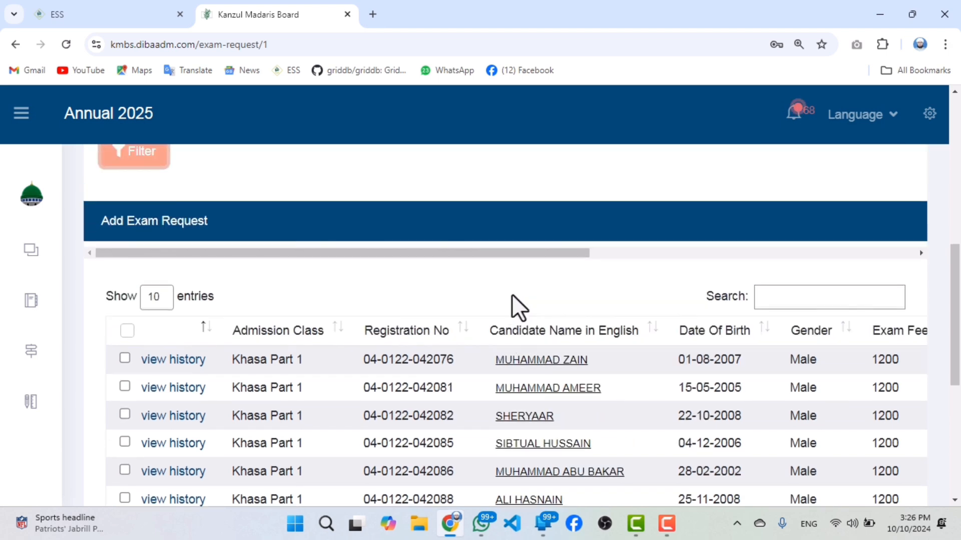
{"action": "scroll", "coordinate": [511, 308], "scroll_direction": "down", "scroll_amount": 3}
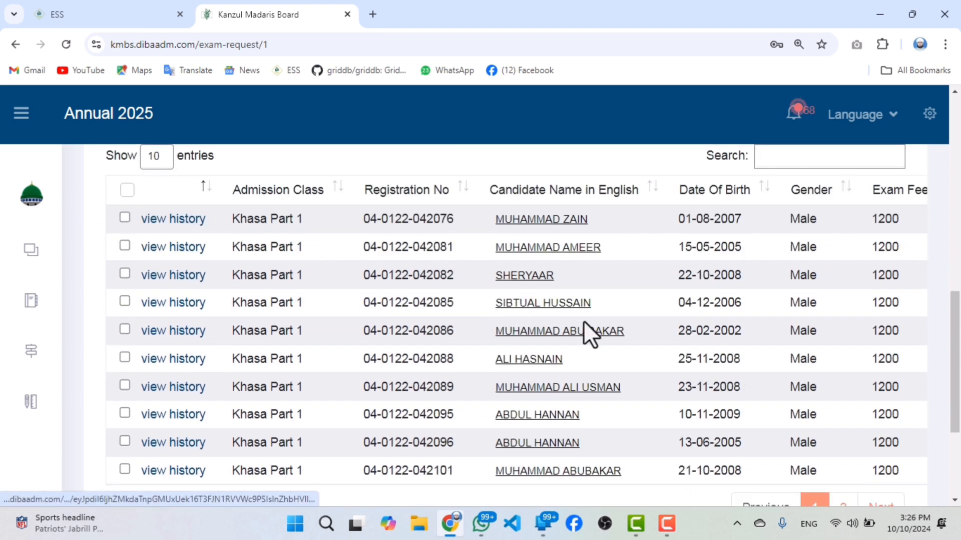
{"action": "scroll", "coordinate": [289, 301], "scroll_direction": "up", "scroll_amount": 3}
Select all listed candidates, deselect the second, fourth and seventh rows, and check the remaining selection.
{"action": "left_click", "coordinate": [128, 331]}
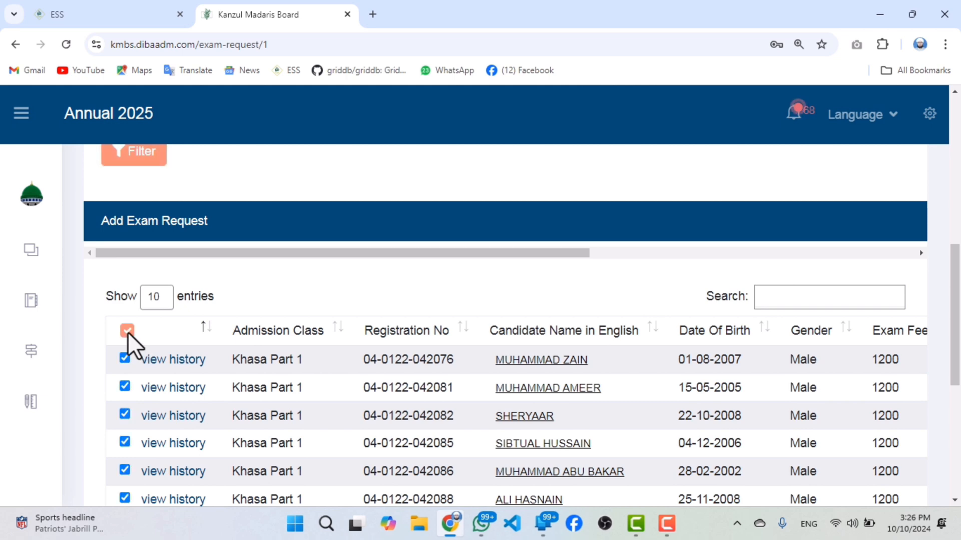
{"action": "scroll", "coordinate": [419, 380], "scroll_direction": "down", "scroll_amount": 2}
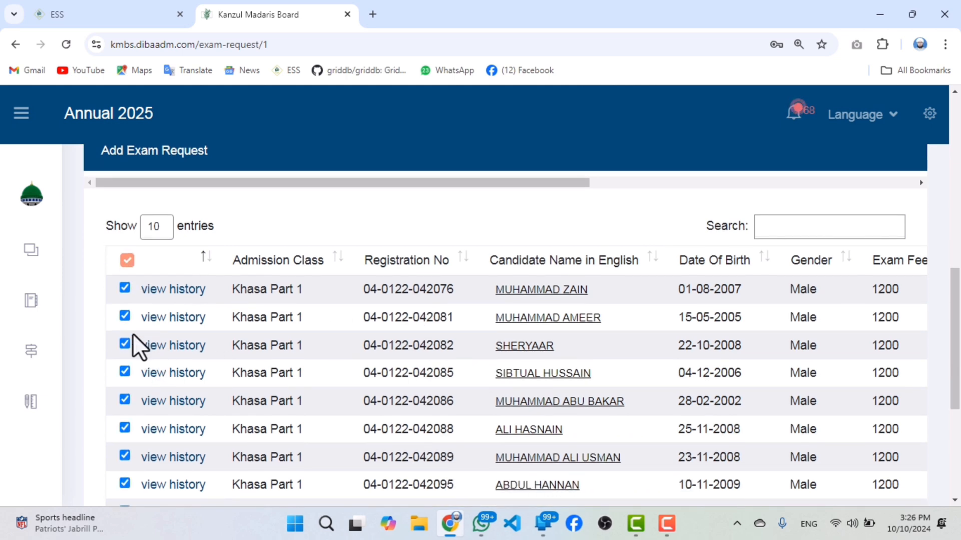
{"action": "left_click", "coordinate": [125, 317]}
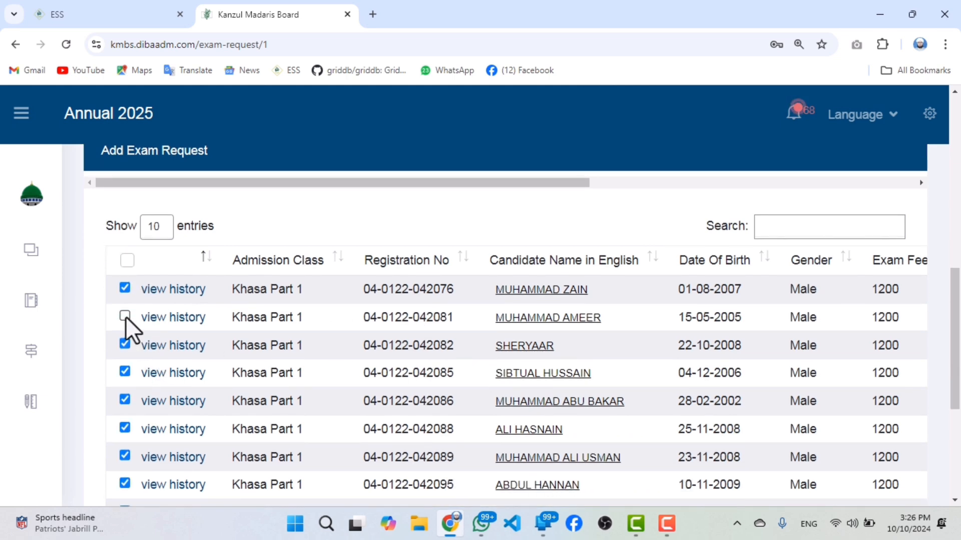
{"action": "left_click", "coordinate": [124, 371]}
{"action": "scroll", "coordinate": [123, 385], "scroll_direction": "down", "scroll_amount": 1}
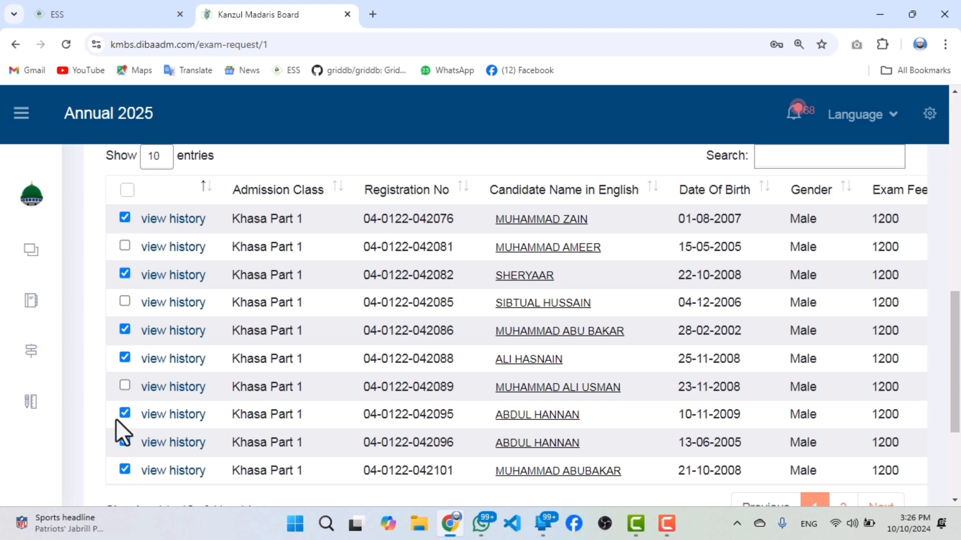
{"action": "scroll", "coordinate": [180, 350], "scroll_direction": "up", "scroll_amount": 1}
{"action": "scroll", "coordinate": [203, 350], "scroll_direction": "down", "scroll_amount": 4}
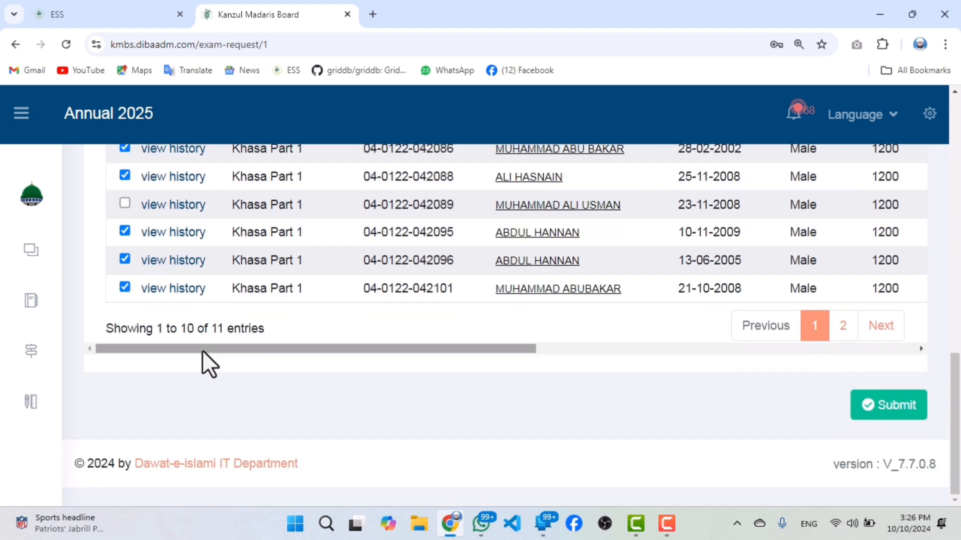
{"action": "scroll", "coordinate": [230, 351], "scroll_direction": "up", "scroll_amount": 4}
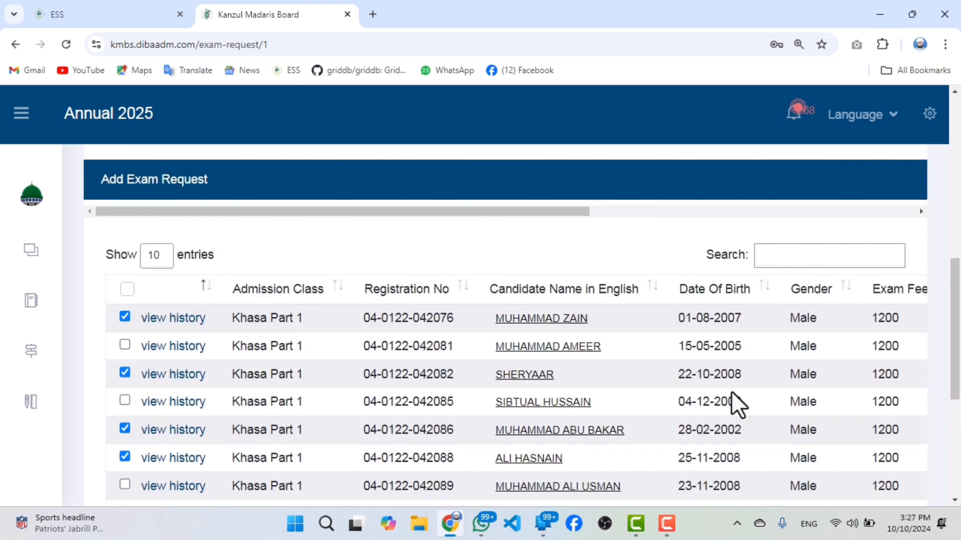
{"action": "scroll", "coordinate": [736, 403], "scroll_direction": "down", "scroll_amount": 5}
{"action": "scroll", "coordinate": [435, 368], "scroll_direction": "up", "scroll_amount": 5}
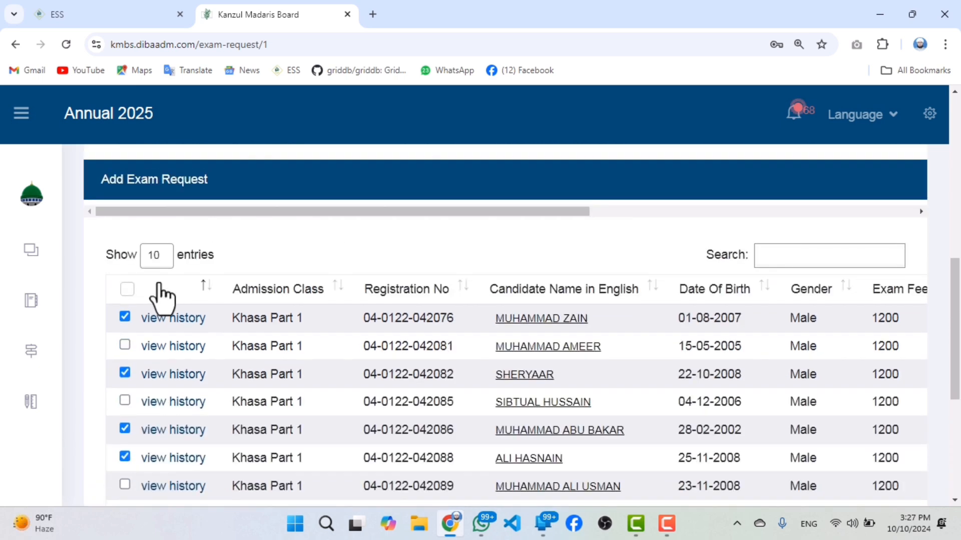
Clear the whole candidate selection and select only the first, fourth and fifth rows.
{"action": "left_click", "coordinate": [127, 290]}
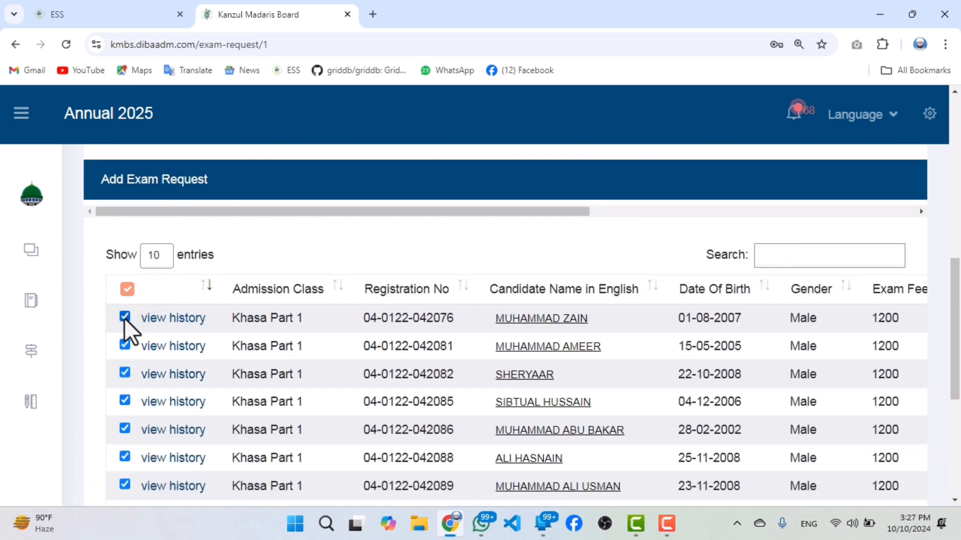
{"action": "left_click", "coordinate": [127, 290]}
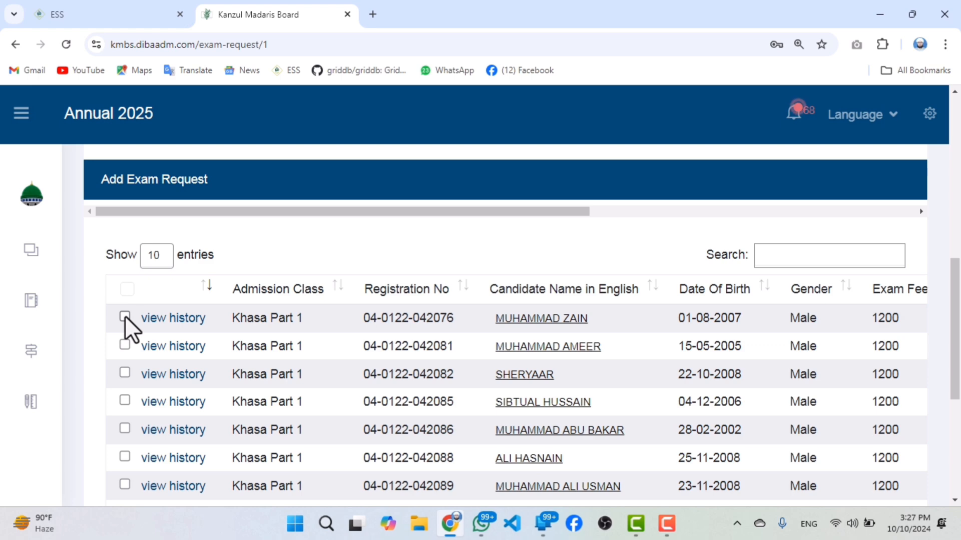
{"action": "left_click", "coordinate": [125, 316]}
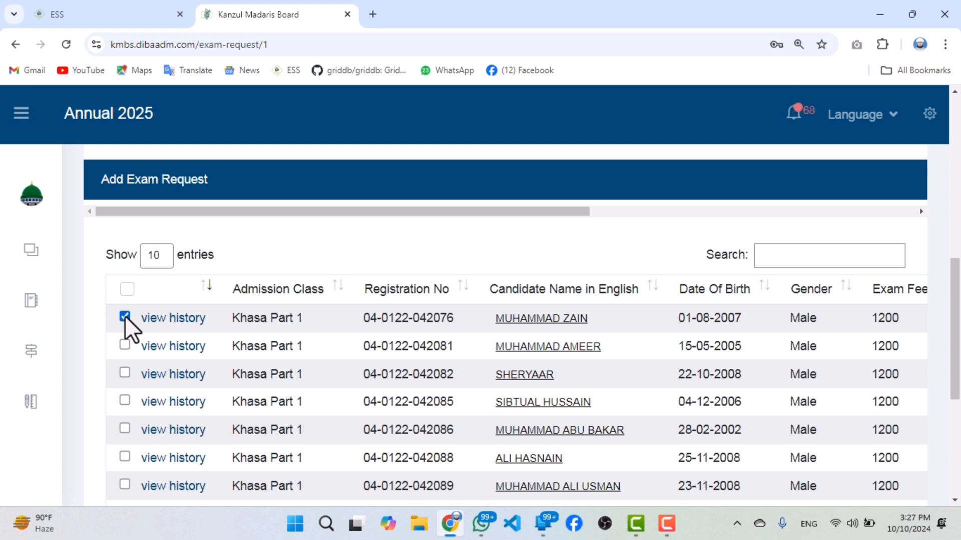
{"action": "left_click", "coordinate": [125, 400]}
{"action": "left_click", "coordinate": [125, 428]}
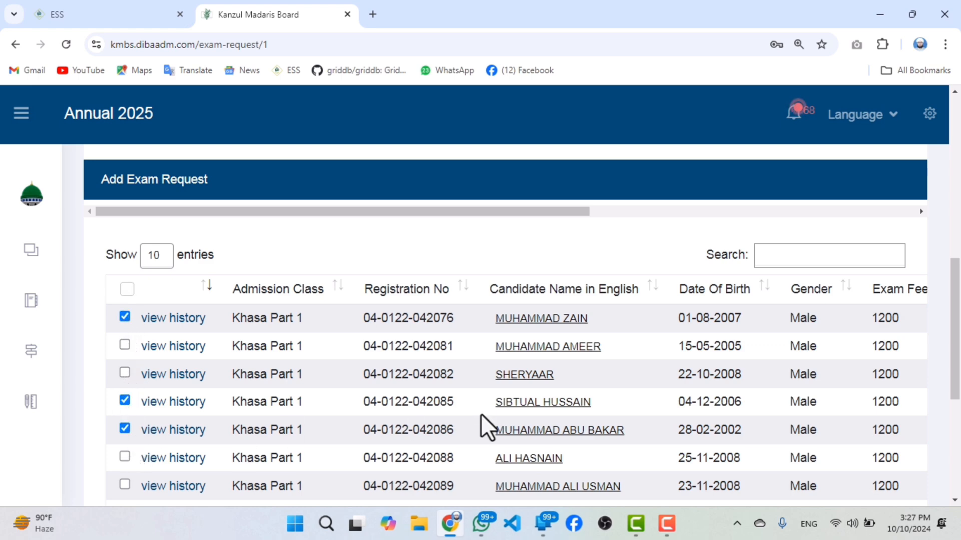
Submit the exam request for the selected candidates and confirm their enrollment.
{"action": "scroll", "coordinate": [868, 447], "scroll_direction": "down", "scroll_amount": 1}
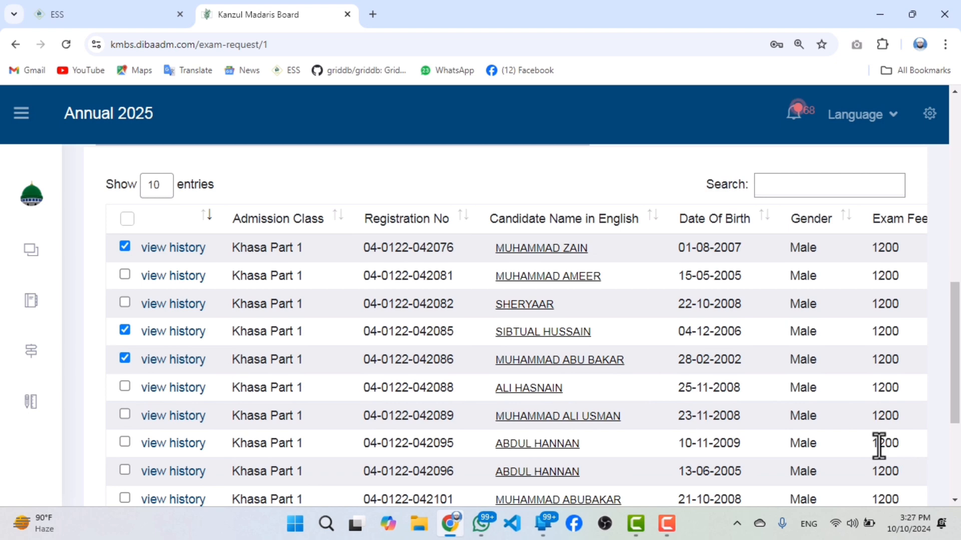
{"action": "scroll", "coordinate": [901, 460], "scroll_direction": "down", "scroll_amount": 4}
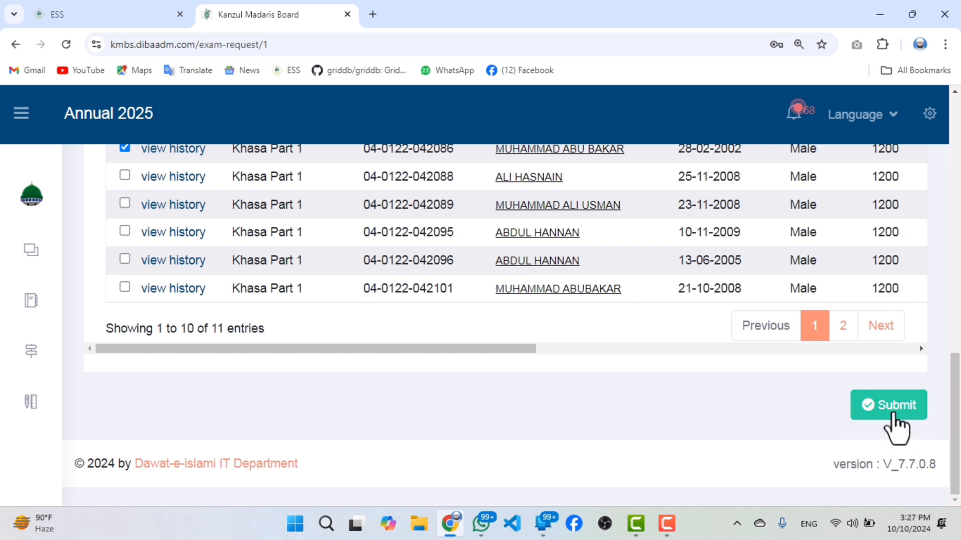
{"action": "left_click", "coordinate": [893, 413]}
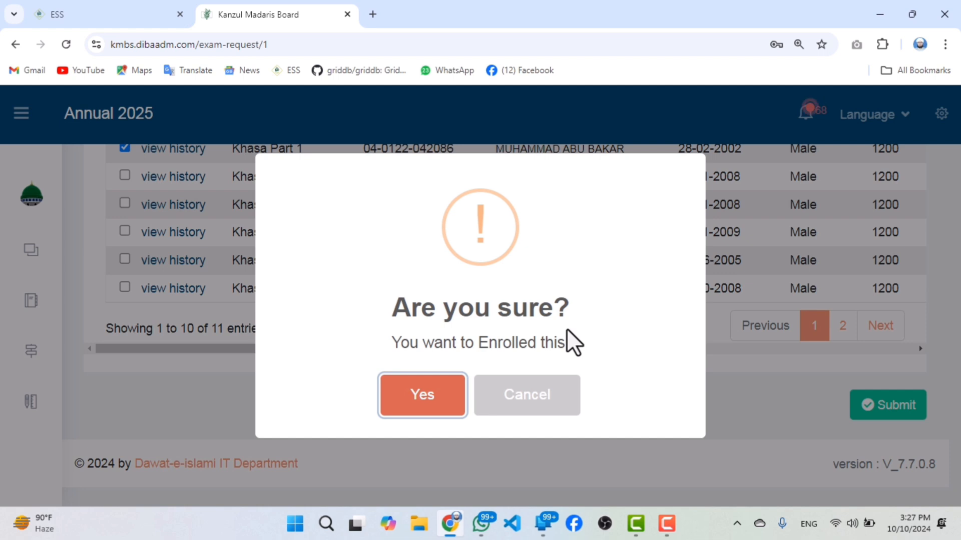
{"action": "left_click", "coordinate": [419, 401]}
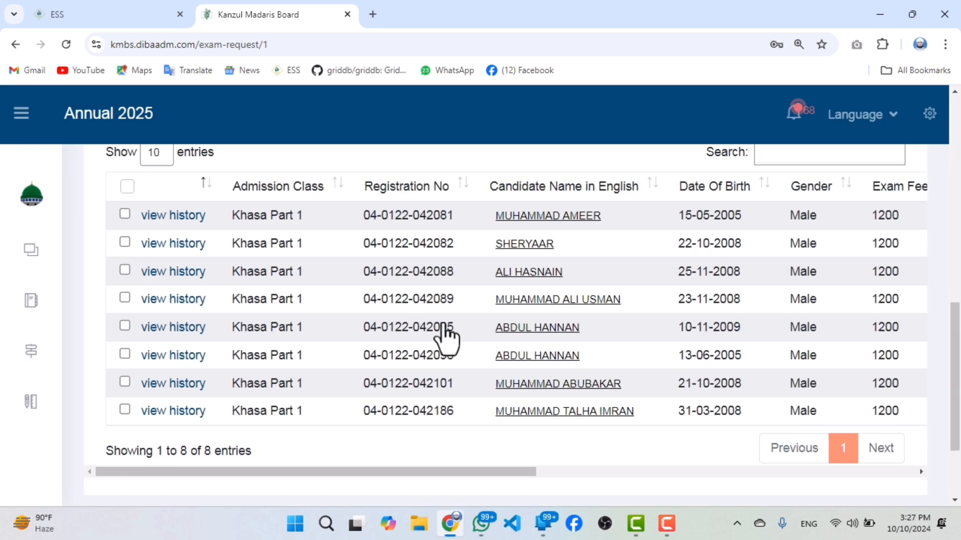
Return from the request form to the Exam Request page and bring up its Manage List.
{"action": "scroll", "coordinate": [700, 350], "scroll_direction": "down", "scroll_amount": 3}
{"action": "scroll", "coordinate": [646, 326], "scroll_direction": "up", "scroll_amount": 2}
{"action": "scroll", "coordinate": [734, 336], "scroll_direction": "up", "scroll_amount": 5}
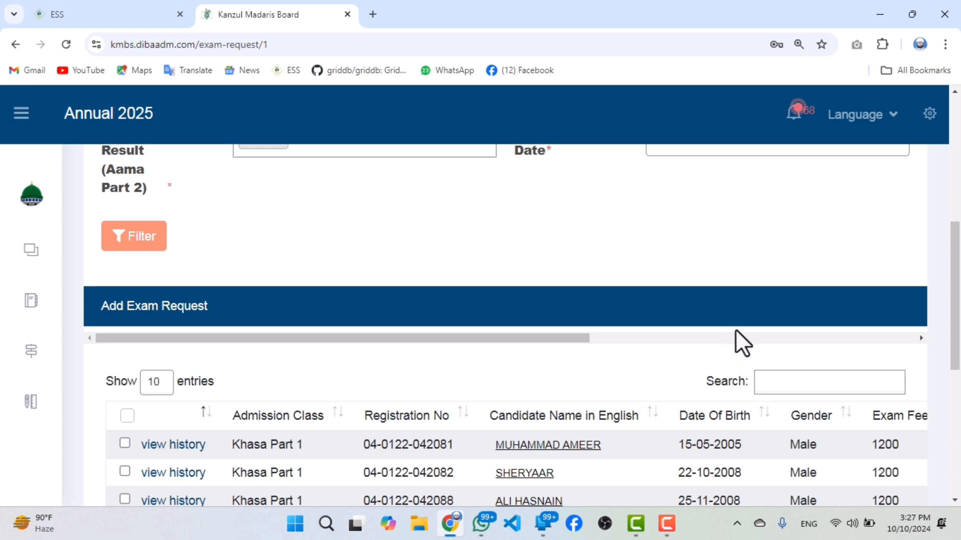
{"action": "scroll", "coordinate": [626, 300], "scroll_direction": "up", "scroll_amount": 3}
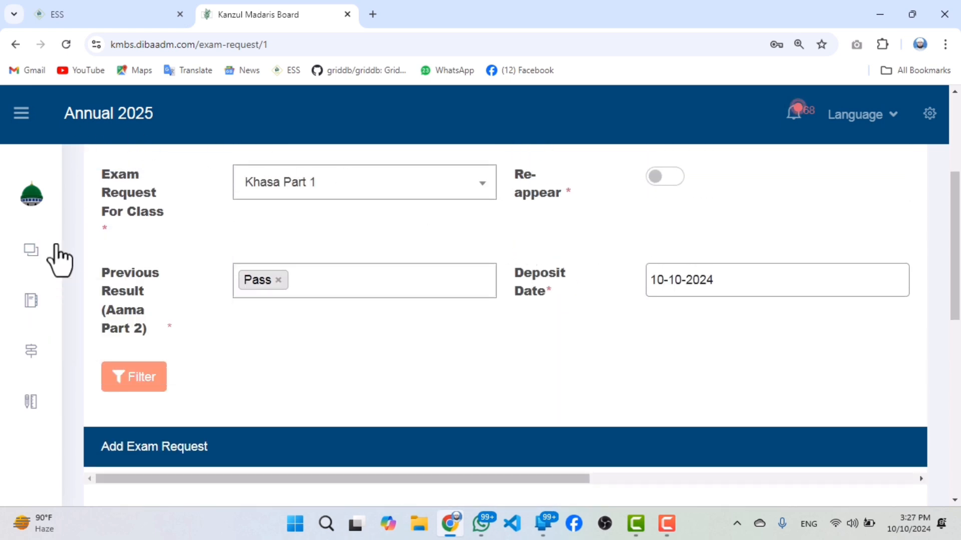
{"action": "left_click", "coordinate": [18, 47]}
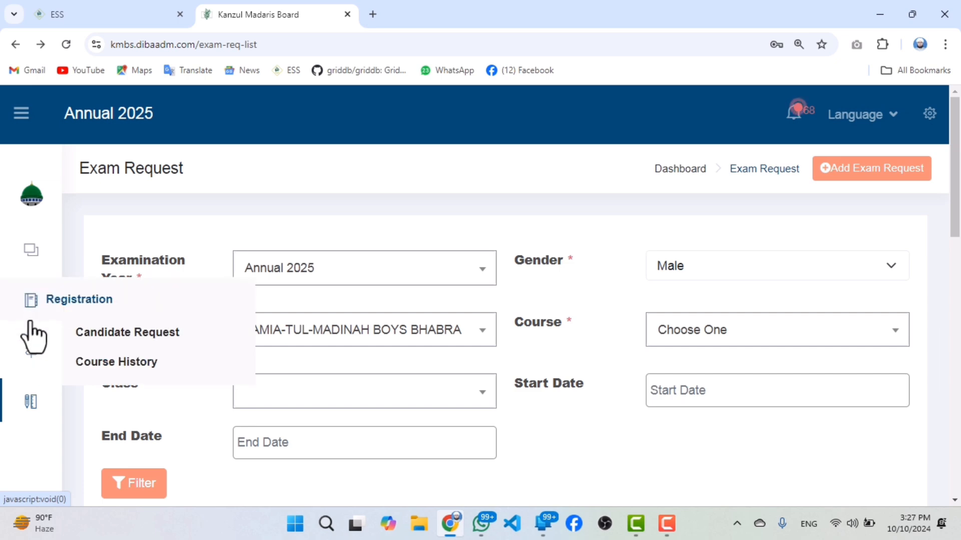
{"action": "mouse_move", "coordinate": [45, 413]}
{"action": "left_click", "coordinate": [100, 440]}
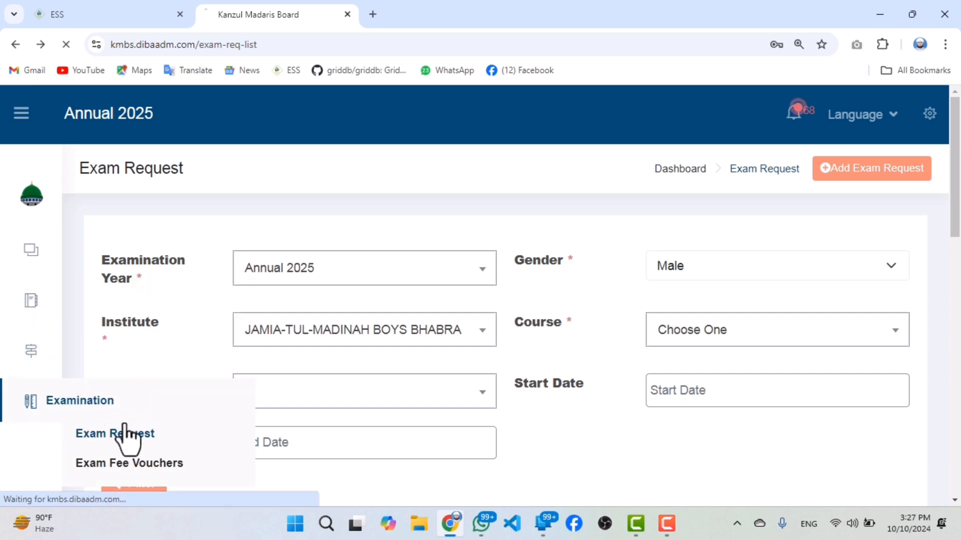
{"action": "scroll", "coordinate": [718, 300], "scroll_direction": "down", "scroll_amount": 6}
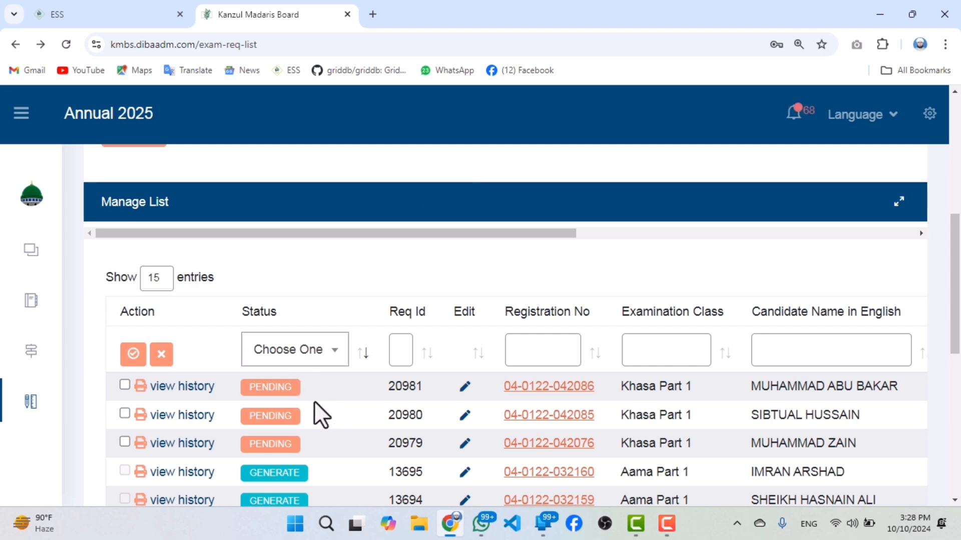
Examine the Pending and Generate statuses of the exam requests in the Manage List.
{"action": "left_click_drag", "start_coordinate": [301, 386], "coordinate": [268, 443]}
{"action": "scroll", "coordinate": [275, 350], "scroll_direction": "down", "scroll_amount": 4}
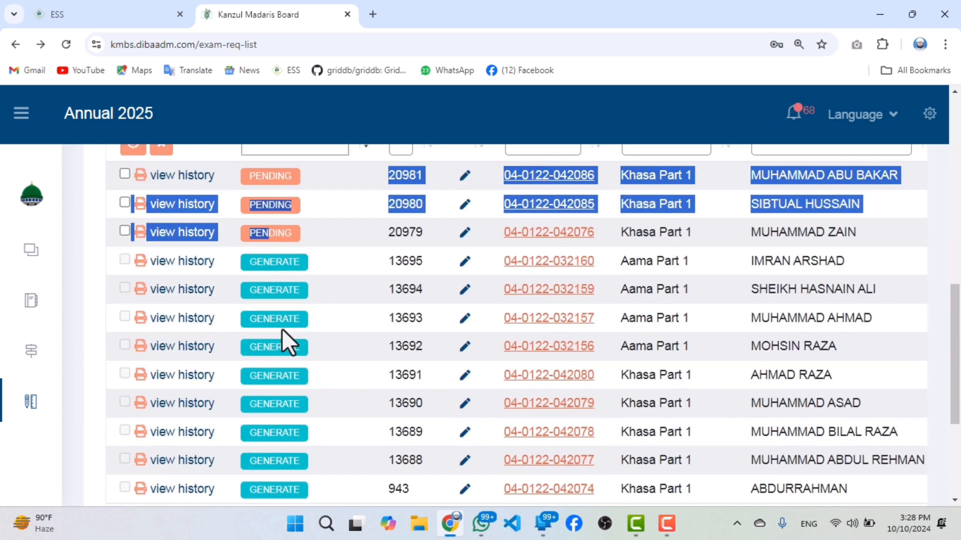
{"action": "left_click_drag", "start_coordinate": [274, 262], "coordinate": [289, 391]}
{"action": "left_click", "coordinate": [263, 290]}
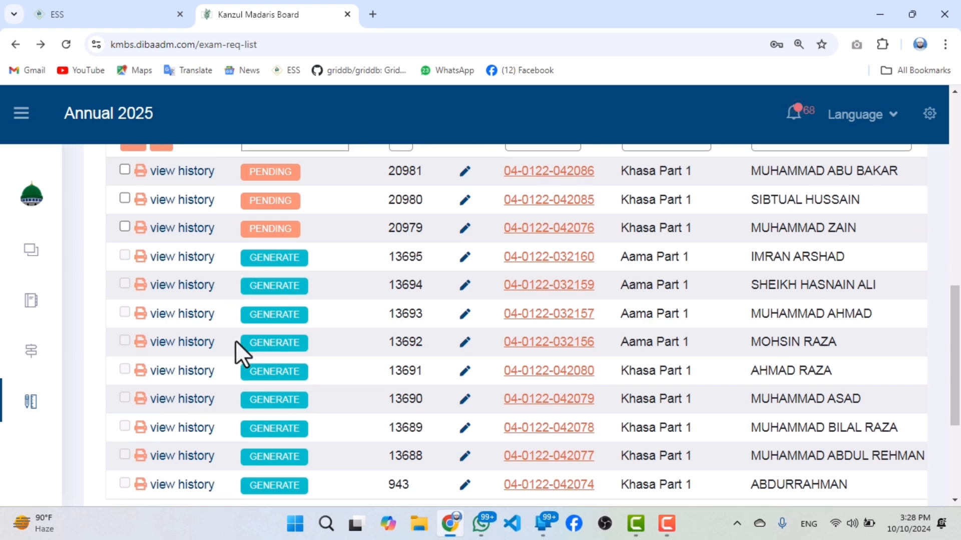
{"action": "scroll", "coordinate": [275, 332], "scroll_direction": "down", "scroll_amount": 3}
{"action": "scroll", "coordinate": [278, 325], "scroll_direction": "up", "scroll_amount": 2}
{"action": "scroll", "coordinate": [274, 317], "scroll_direction": "up", "scroll_amount": 4}
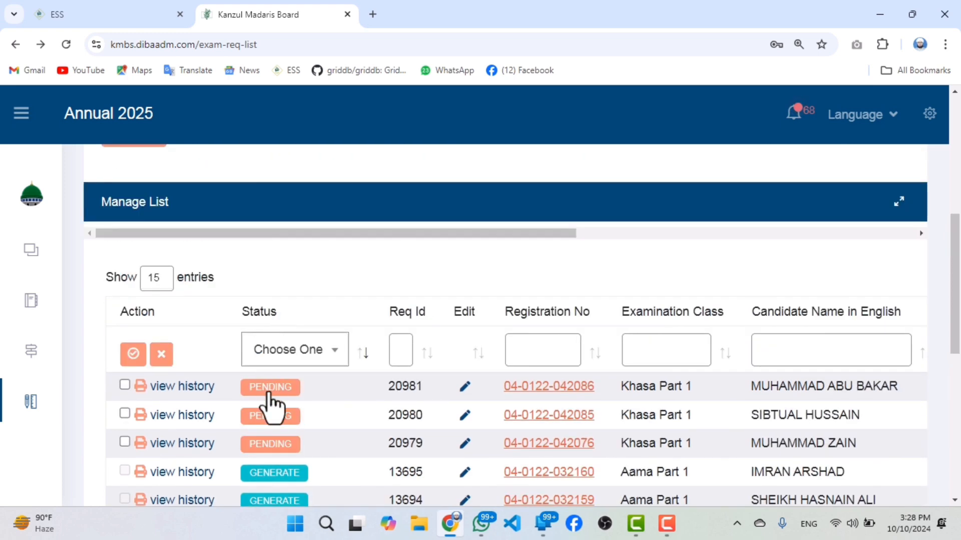
{"action": "left_click_drag", "start_coordinate": [270, 390], "coordinate": [277, 443]}
{"action": "scroll", "coordinate": [315, 401], "scroll_direction": "down", "scroll_amount": 3}
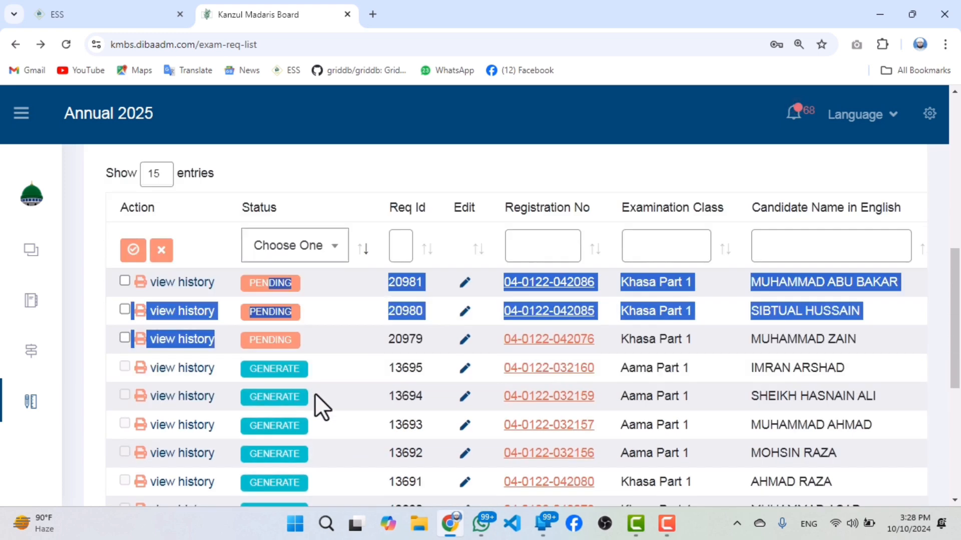
{"action": "left_click", "coordinate": [310, 299]}
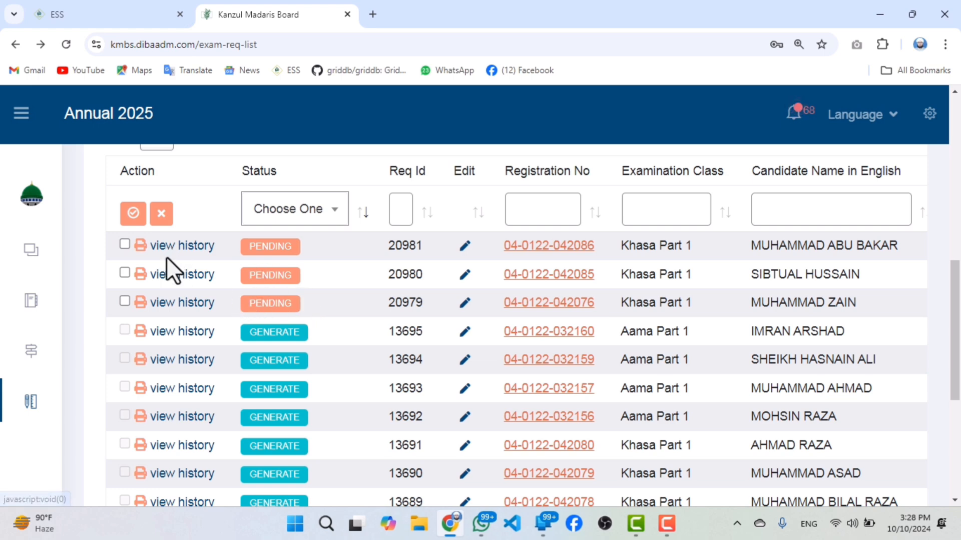
Select all the pending exam requests in the Manage List at once and look over the selected rows.
{"action": "scroll", "coordinate": [375, 323], "scroll_direction": "up", "scroll_amount": 2}
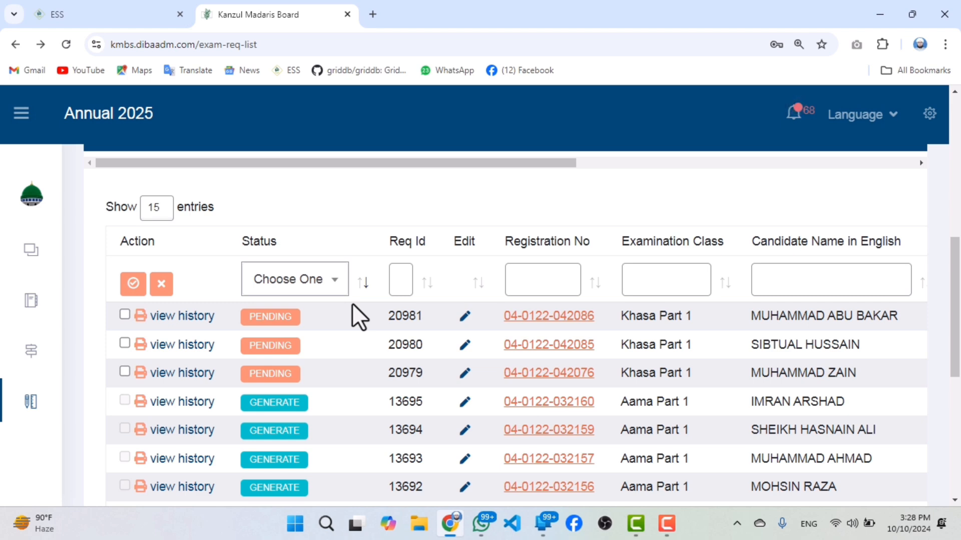
{"action": "left_click", "coordinate": [133, 285]}
{"action": "scroll", "coordinate": [209, 312], "scroll_direction": "down", "scroll_amount": 2}
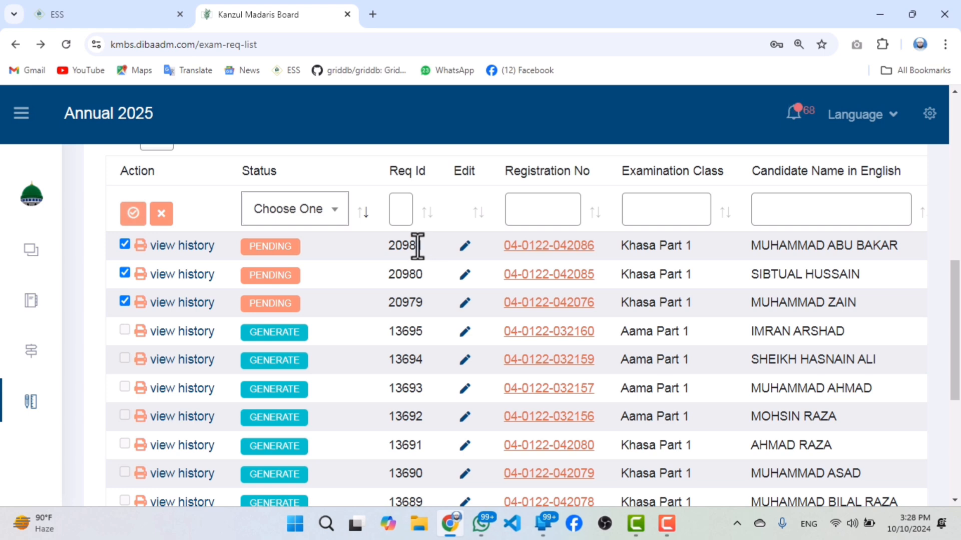
{"action": "left_click_drag", "start_coordinate": [422, 246], "coordinate": [388, 242]}
{"action": "scroll", "coordinate": [455, 329], "scroll_direction": "down", "scroll_amount": 5}
{"action": "scroll", "coordinate": [466, 322], "scroll_direction": "up", "scroll_amount": 3}
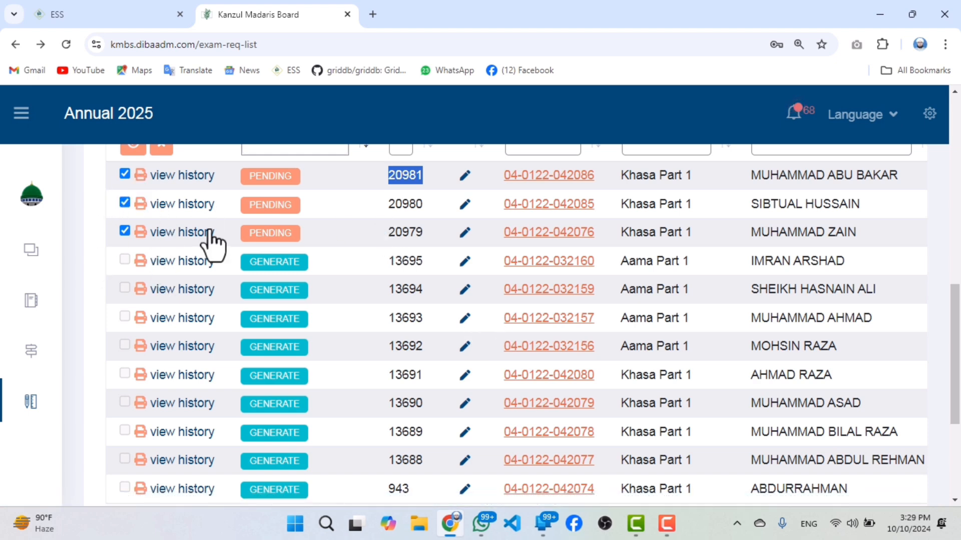
{"action": "scroll", "coordinate": [226, 378], "scroll_direction": "down", "scroll_amount": 4}
{"action": "scroll", "coordinate": [240, 331], "scroll_direction": "up", "scroll_amount": 8}
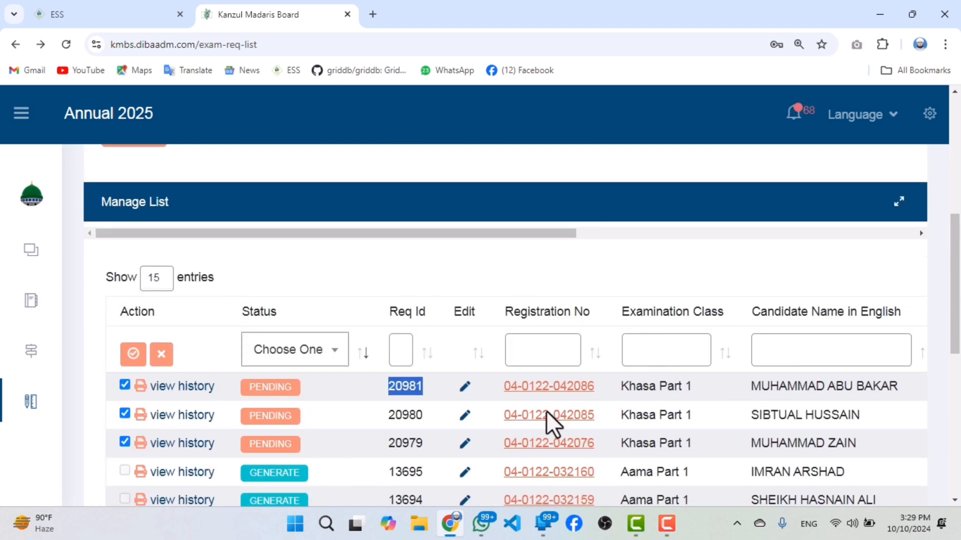
{"action": "scroll", "coordinate": [495, 396], "scroll_direction": "down", "scroll_amount": 1}
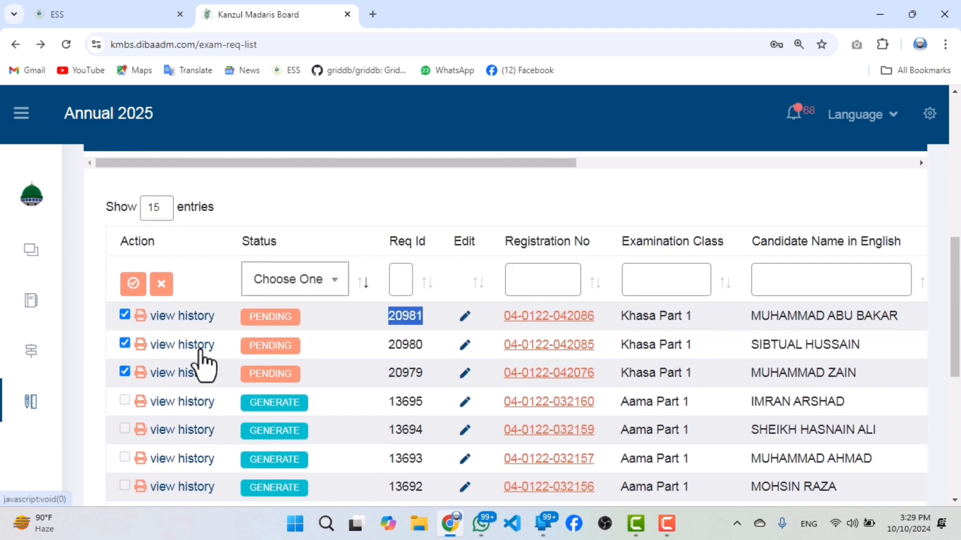
Generate vouchers for the selected exam requests, confirm the generation and close the resulting message.
{"action": "scroll", "coordinate": [203, 365], "scroll_direction": "down", "scroll_amount": 2}
{"action": "scroll", "coordinate": [201, 347], "scroll_direction": "down", "scroll_amount": 3}
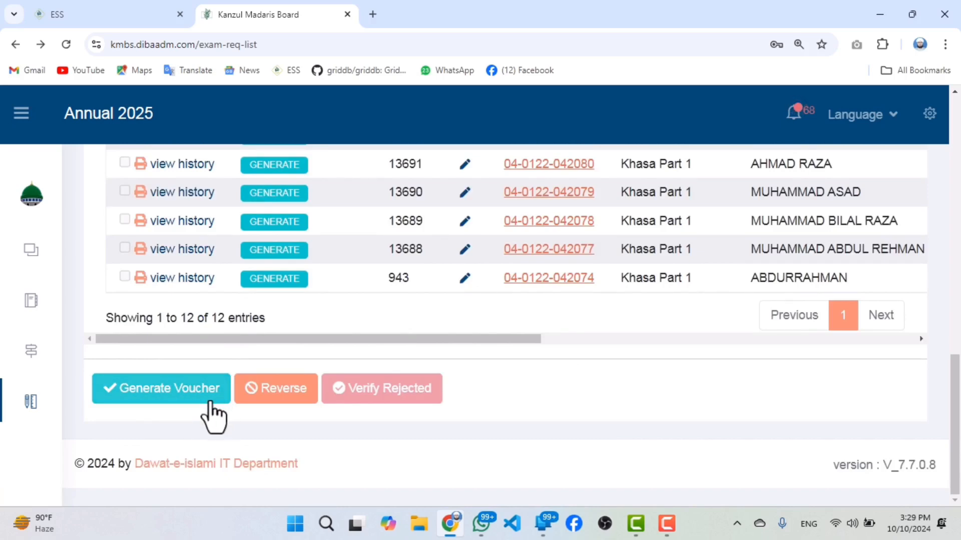
{"action": "left_click", "coordinate": [180, 388]}
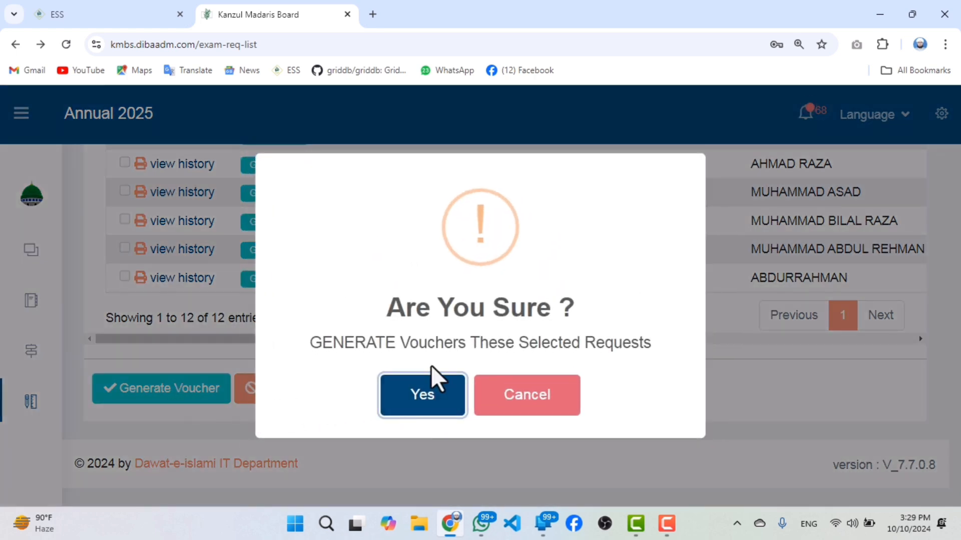
{"action": "left_click", "coordinate": [420, 388]}
{"action": "left_click", "coordinate": [413, 400]}
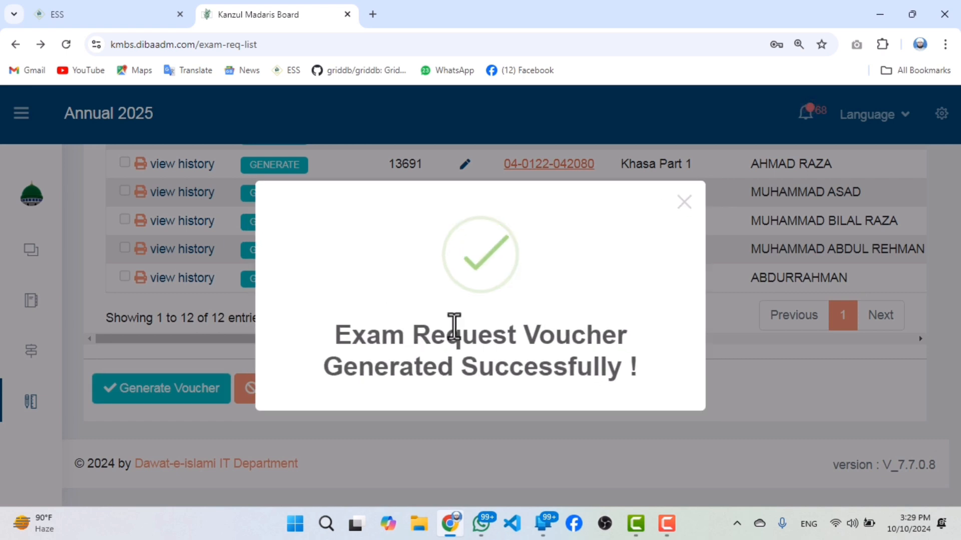
{"action": "left_click_drag", "start_coordinate": [335, 333], "coordinate": [640, 363]}
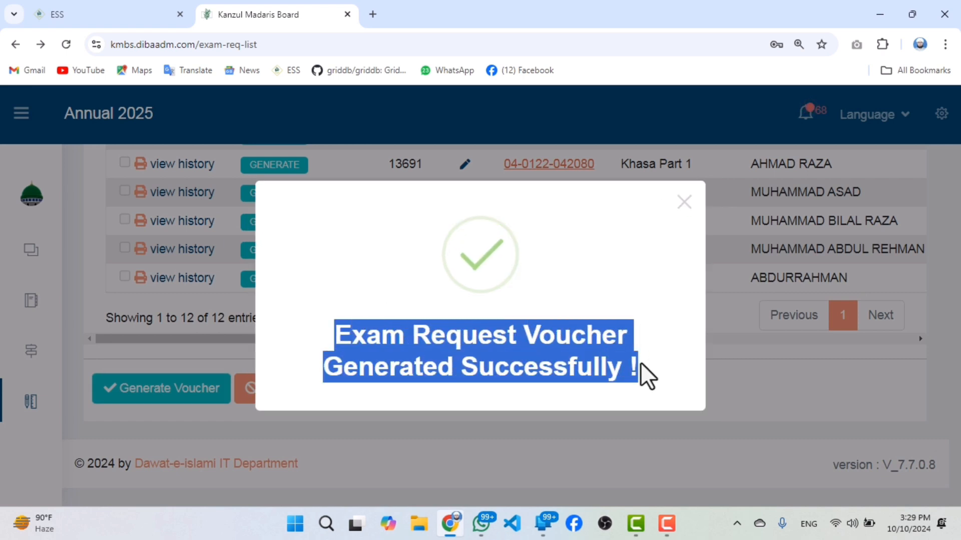
{"action": "left_click", "coordinate": [686, 211]}
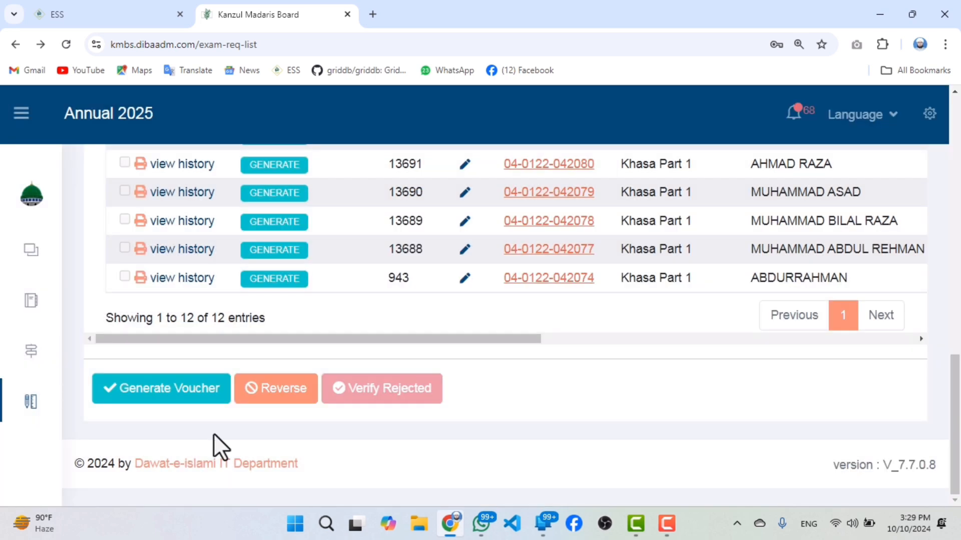
Check the status of the three newest exam requests in the Manage List.
{"action": "scroll", "coordinate": [210, 410], "scroll_direction": "up", "scroll_amount": 6}
{"action": "left_click_drag", "start_coordinate": [270, 317], "coordinate": [276, 508]}
{"action": "left_click", "coordinate": [285, 304]}
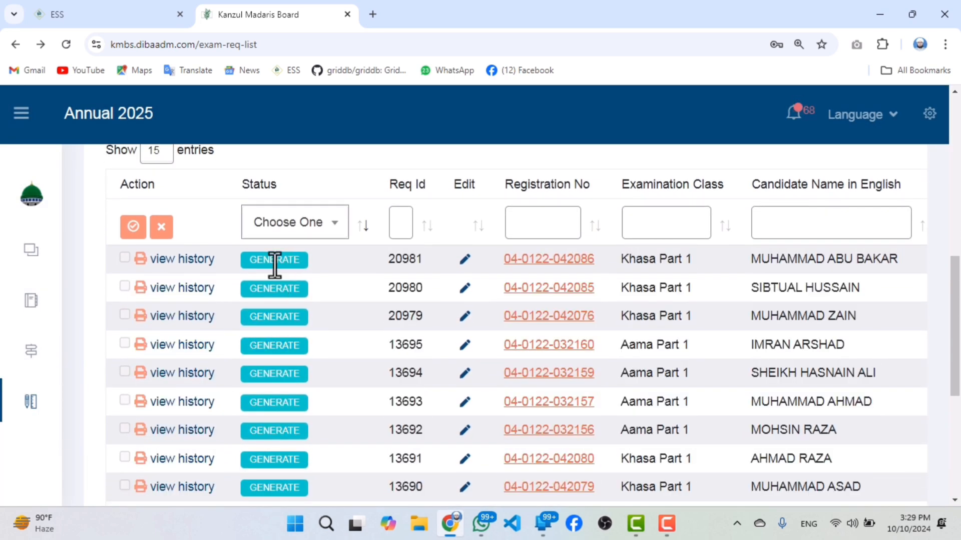
{"action": "left_click_drag", "start_coordinate": [302, 257], "coordinate": [251, 260]}
Open the Exam Fee Vouchers page and bring up its Manage List.
{"action": "mouse_move", "coordinate": [44, 418]}
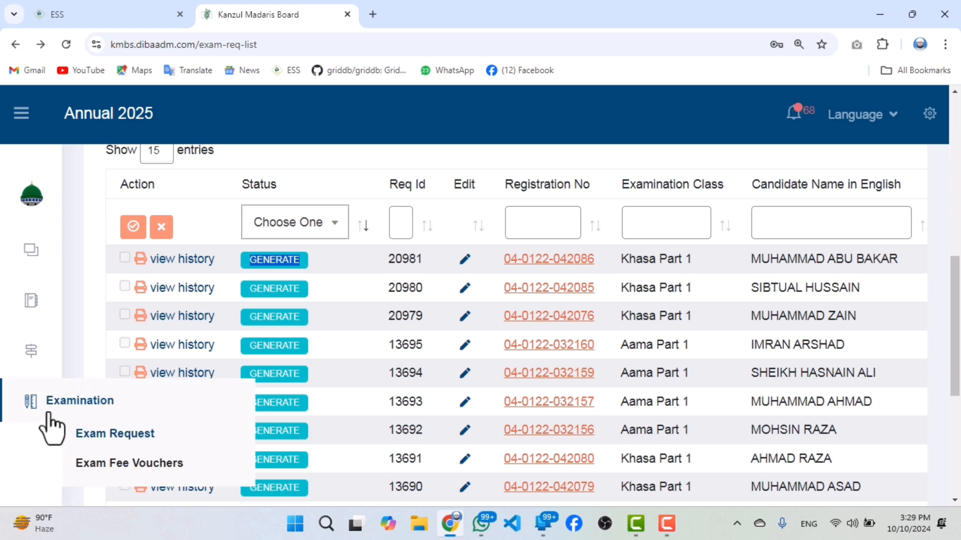
{"action": "left_click", "coordinate": [142, 465]}
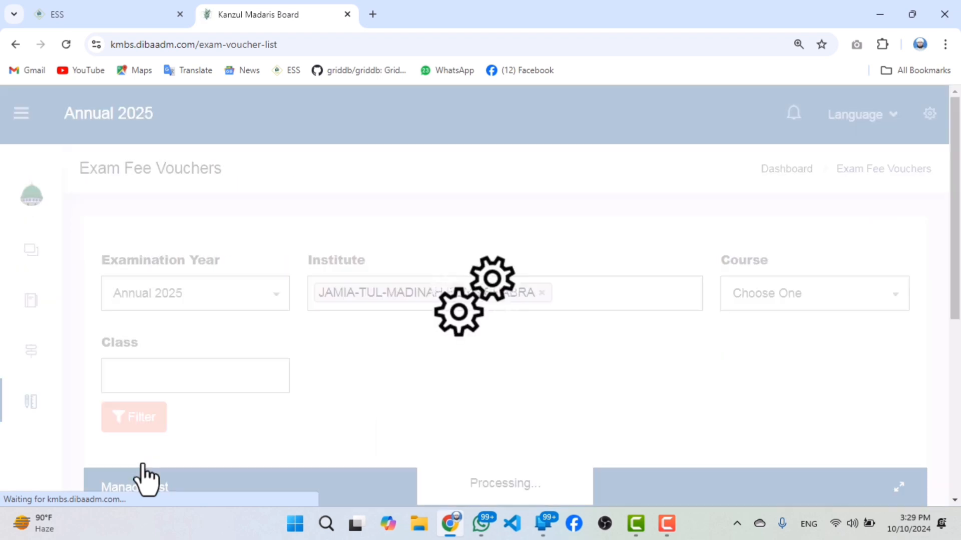
{"action": "scroll", "coordinate": [587, 349], "scroll_direction": "down", "scroll_amount": 7}
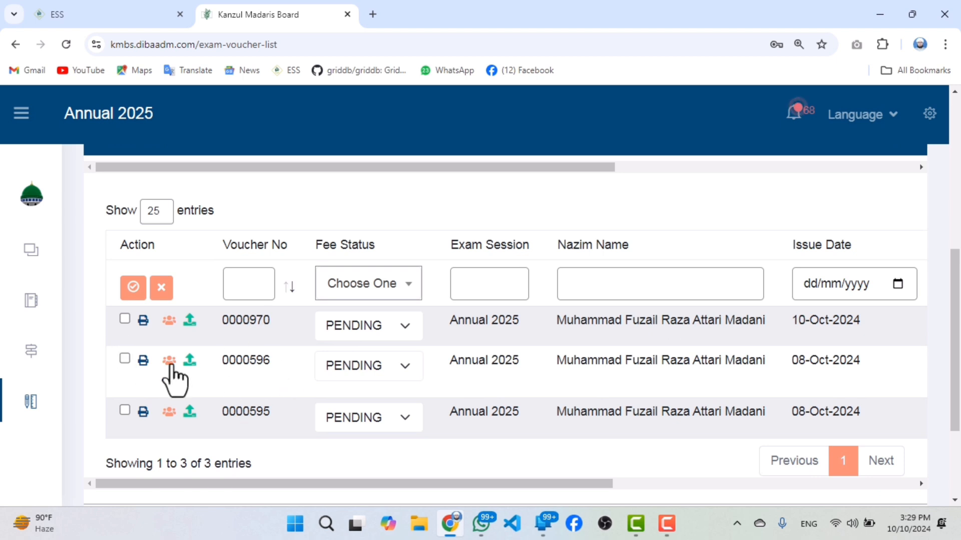
Examine the voucher numbers, exam session and Nazim name of the listed exam fee vouchers.
{"action": "left_click_drag", "start_coordinate": [269, 412], "coordinate": [249, 414]}
{"action": "left_click_drag", "start_coordinate": [271, 361], "coordinate": [256, 363]}
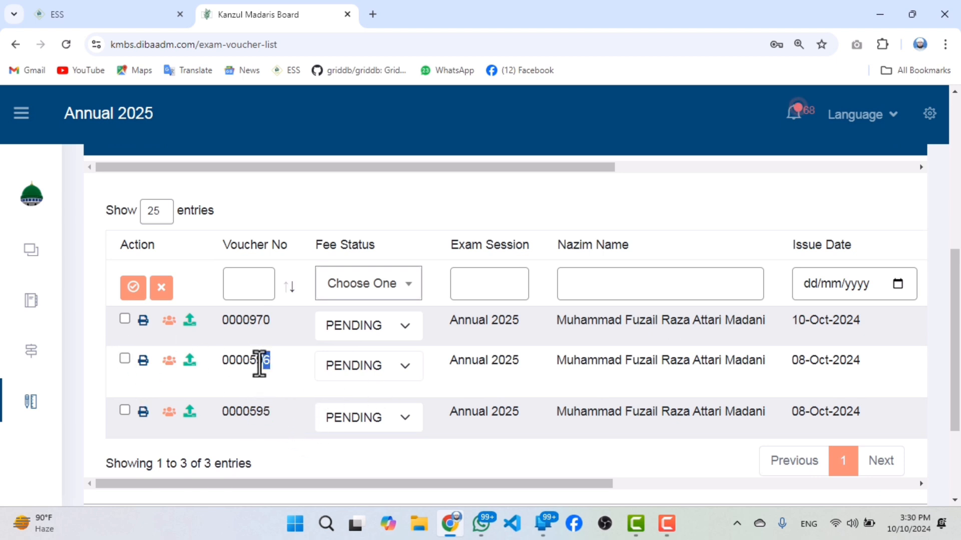
{"action": "left_click_drag", "start_coordinate": [276, 330], "coordinate": [249, 326]}
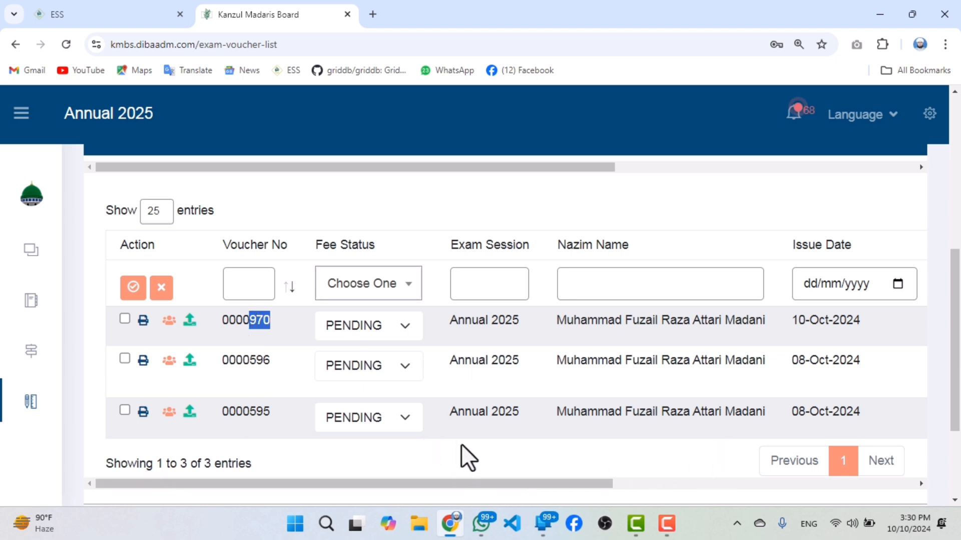
{"action": "left_click_drag", "start_coordinate": [449, 412], "coordinate": [535, 422]}
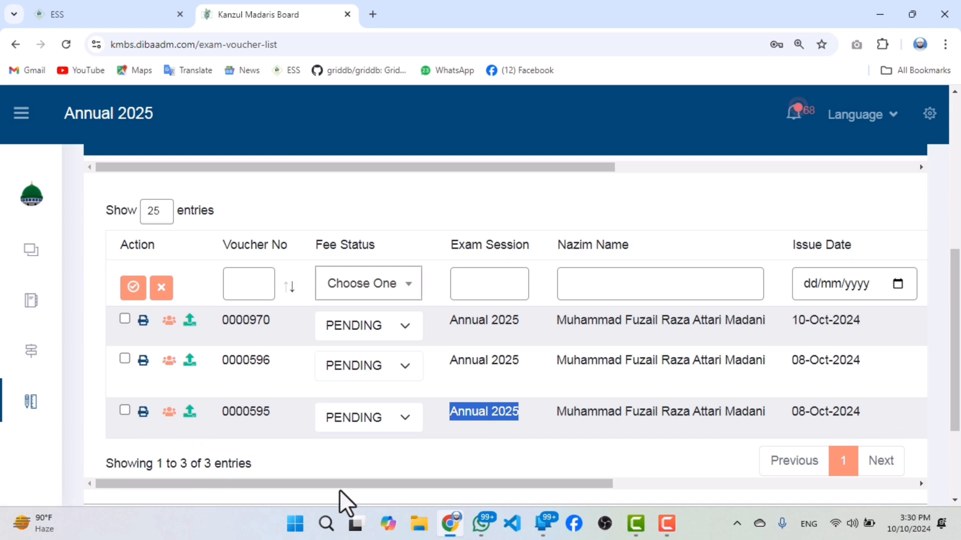
{"action": "left_click_drag", "start_coordinate": [363, 493], "coordinate": [543, 483]}
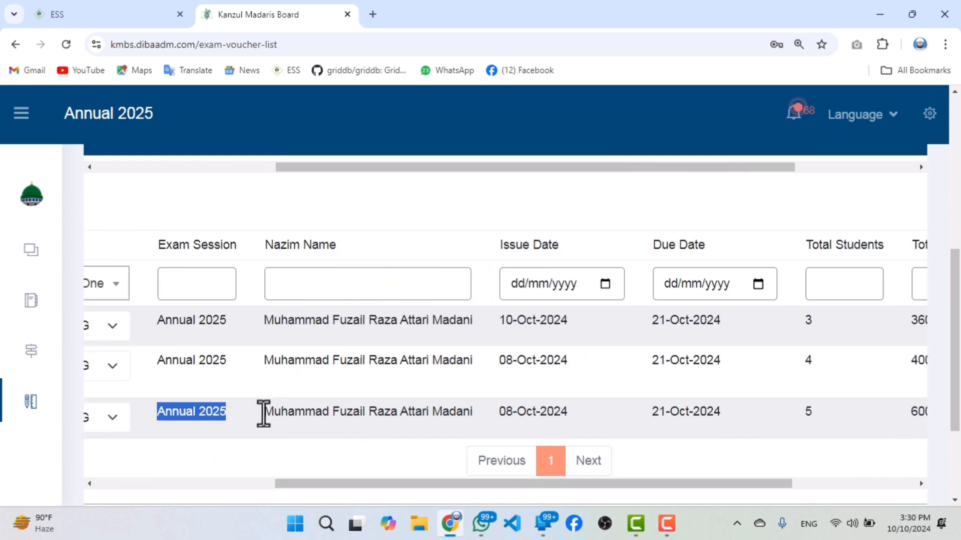
{"action": "left_click_drag", "start_coordinate": [264, 412], "coordinate": [473, 413]}
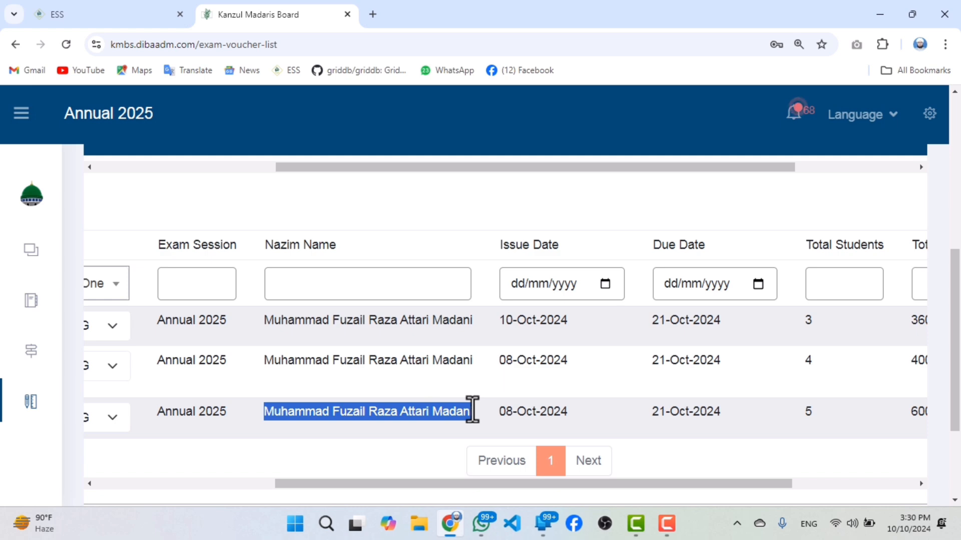
{"action": "left_click_drag", "start_coordinate": [431, 483], "coordinate": [536, 483]}
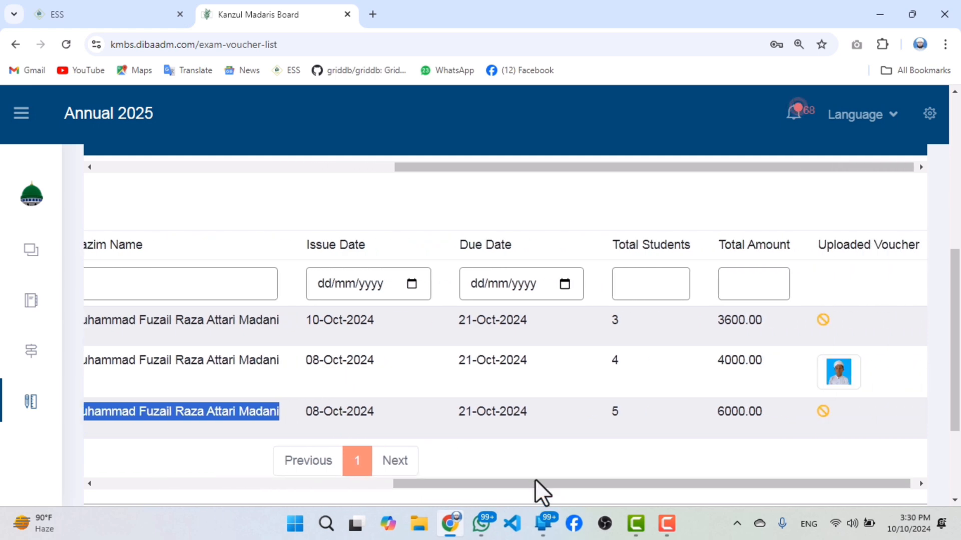
Examine the due date, total students, total amount and uploaded voucher columns of the voucher list.
{"action": "left_click_drag", "start_coordinate": [457, 412], "coordinate": [538, 415]}
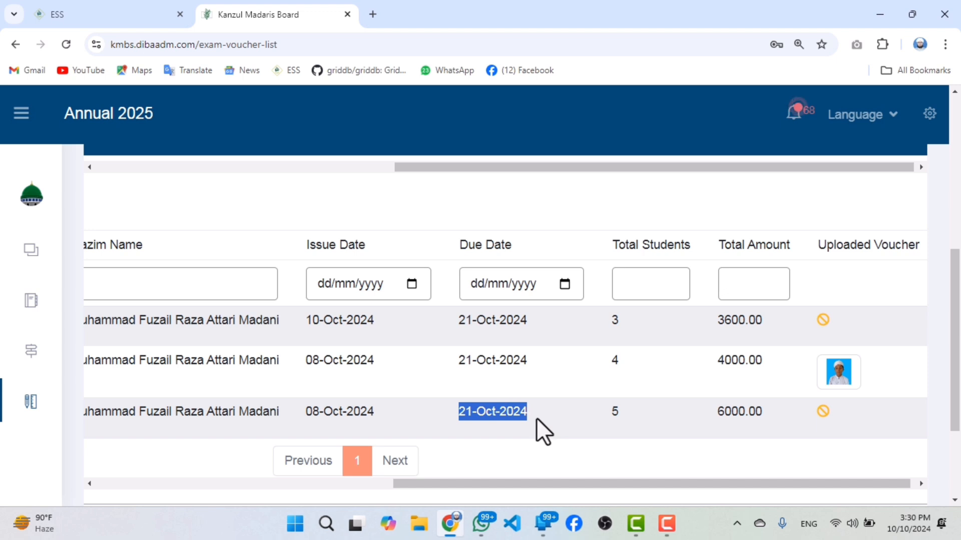
{"action": "left_click", "coordinate": [620, 416]}
{"action": "left_click_drag", "start_coordinate": [773, 413], "coordinate": [702, 405]}
{"action": "left_click", "coordinate": [813, 408]}
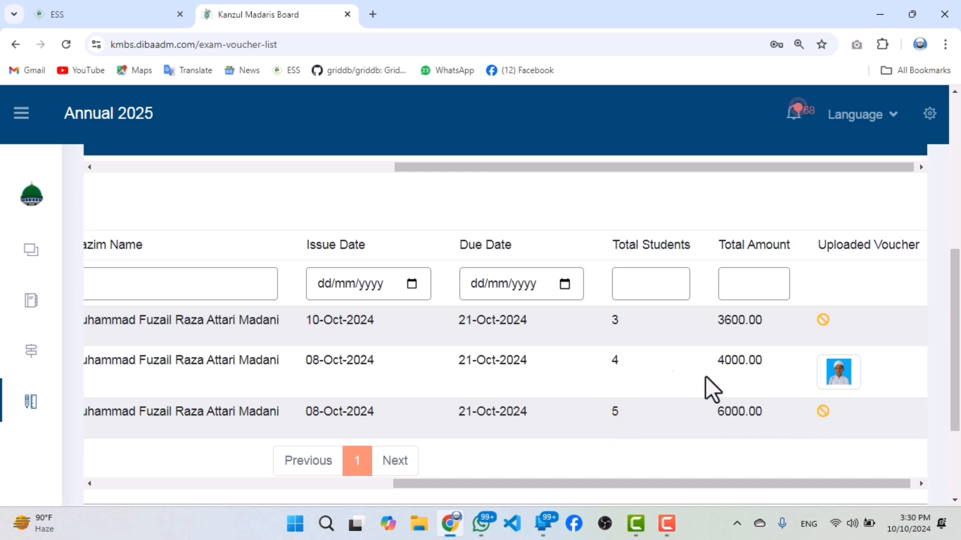
{"action": "double_click", "coordinate": [615, 362]}
{"action": "left_click_drag", "start_coordinate": [755, 363], "coordinate": [728, 364]}
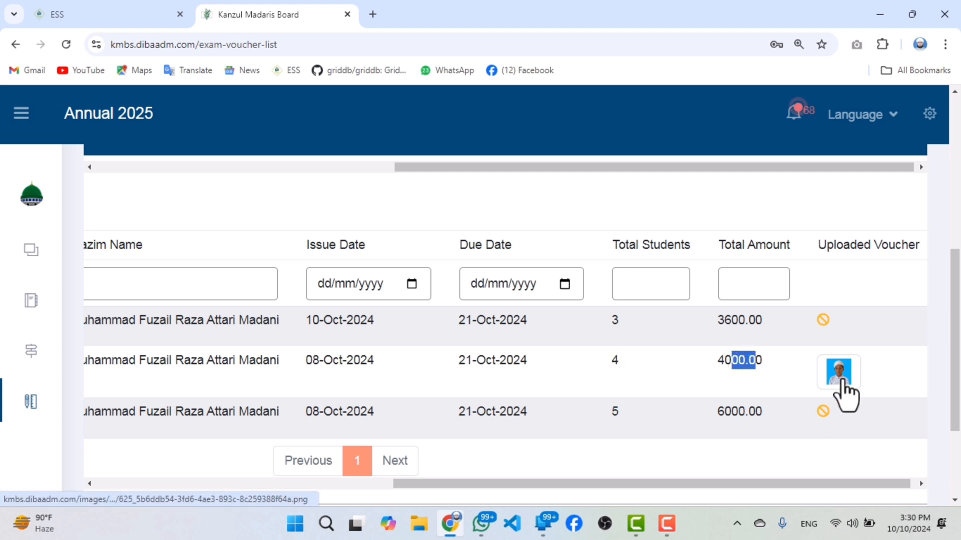
{"action": "left_click", "coordinate": [823, 319]}
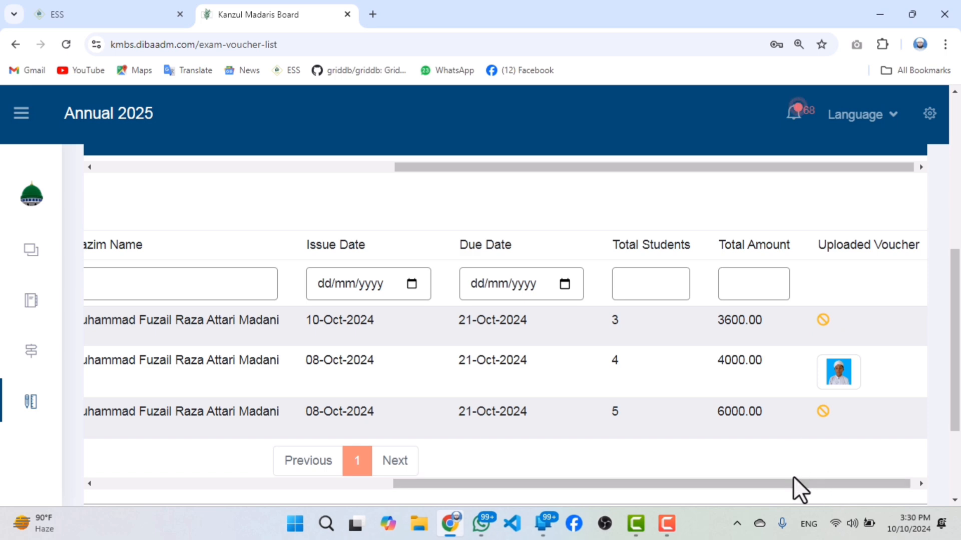
Print the newest exam fee voucher, issued 10-Oct-2024, with Save as PDF as the destination.
{"action": "left_click_drag", "start_coordinate": [467, 484], "coordinate": [95, 470]}
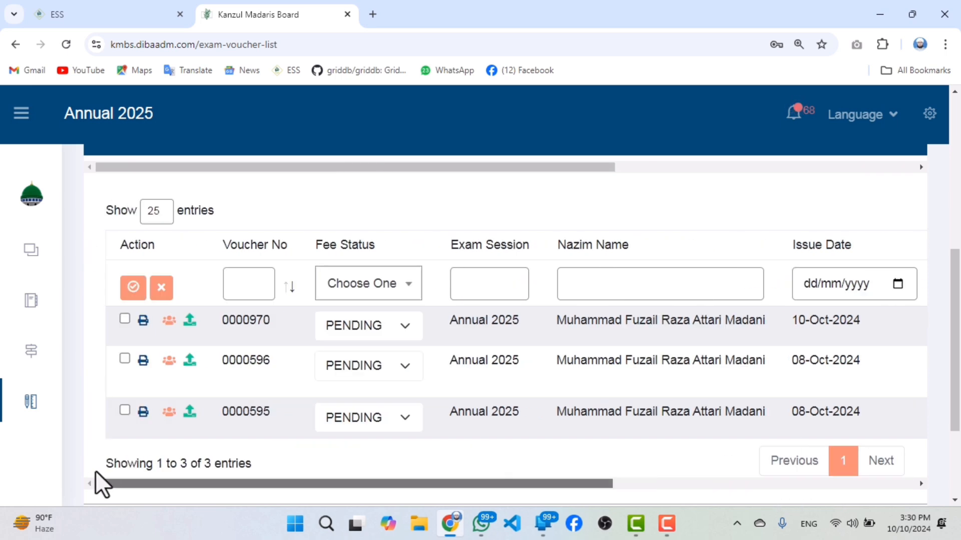
{"action": "left_click", "coordinate": [143, 321]}
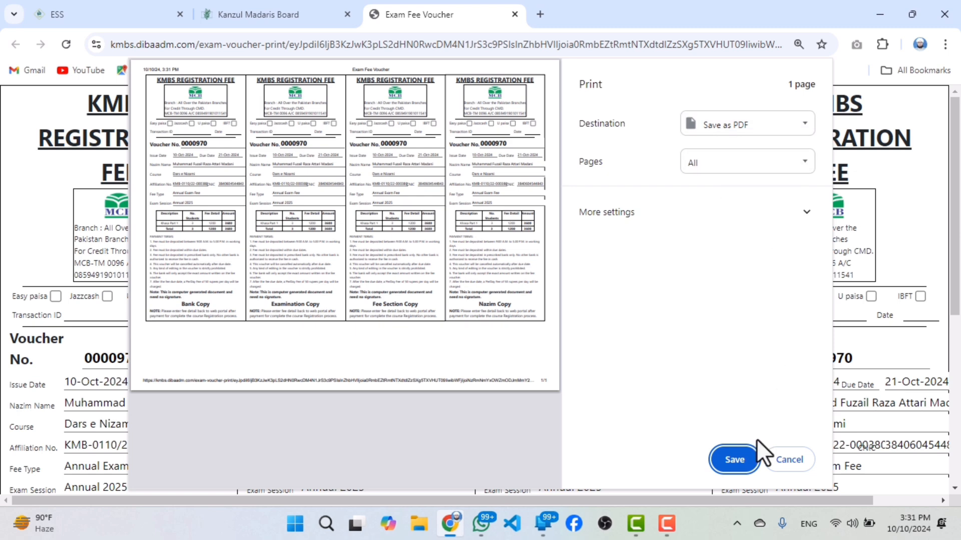
{"action": "left_click", "coordinate": [735, 459]}
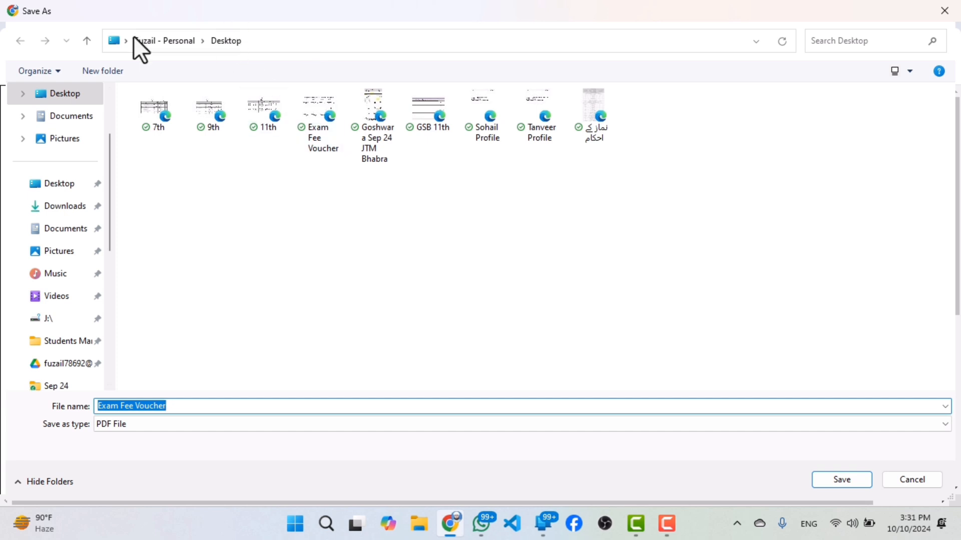
Save the PDF on the Desktop under the name Exam Fee Voucher with 2 appended, keeping the existing file.
{"action": "left_click", "coordinate": [825, 480]}
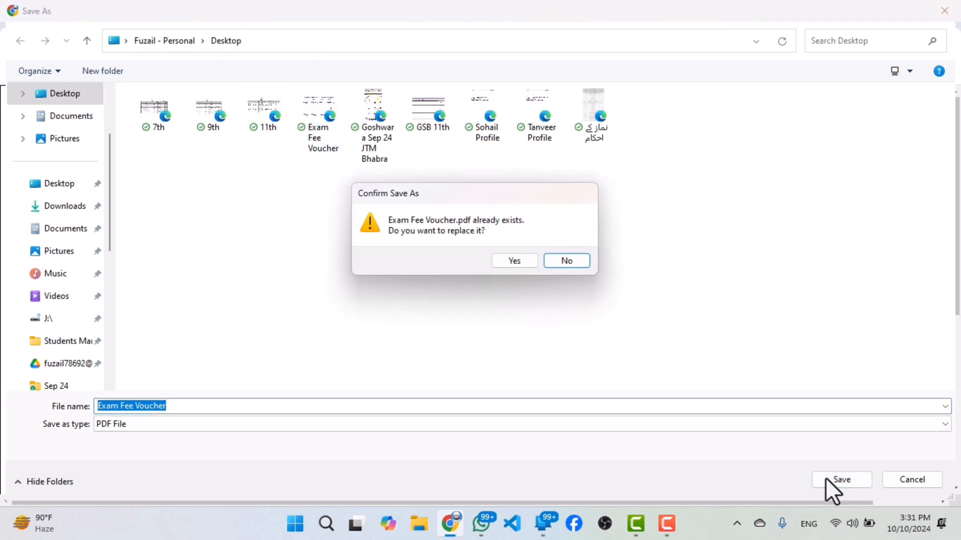
{"action": "left_click", "coordinate": [553, 263]}
{"action": "left_click", "coordinate": [216, 406]}
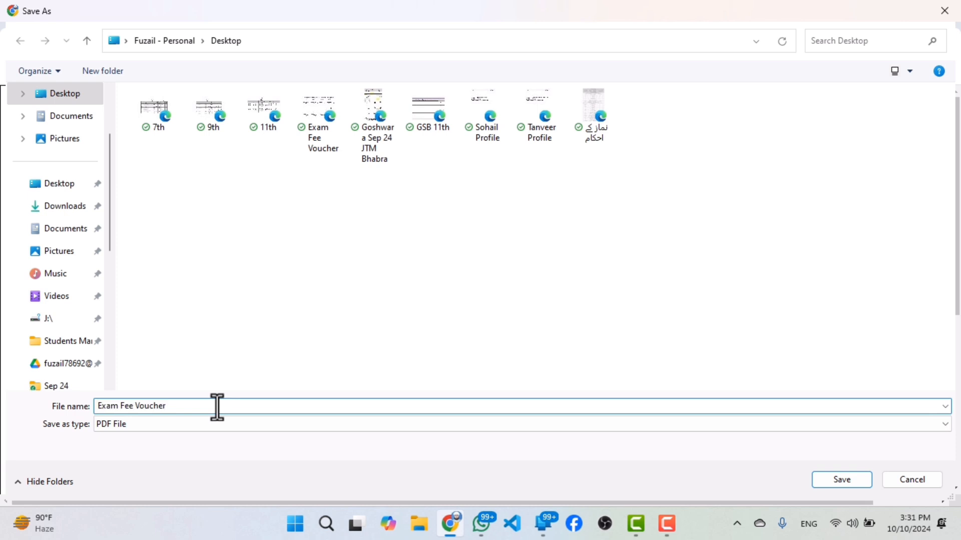
{"action": "type", "text": "25"}
{"action": "key", "text": "BackSpace"}
{"action": "left_click", "coordinate": [830, 475]}
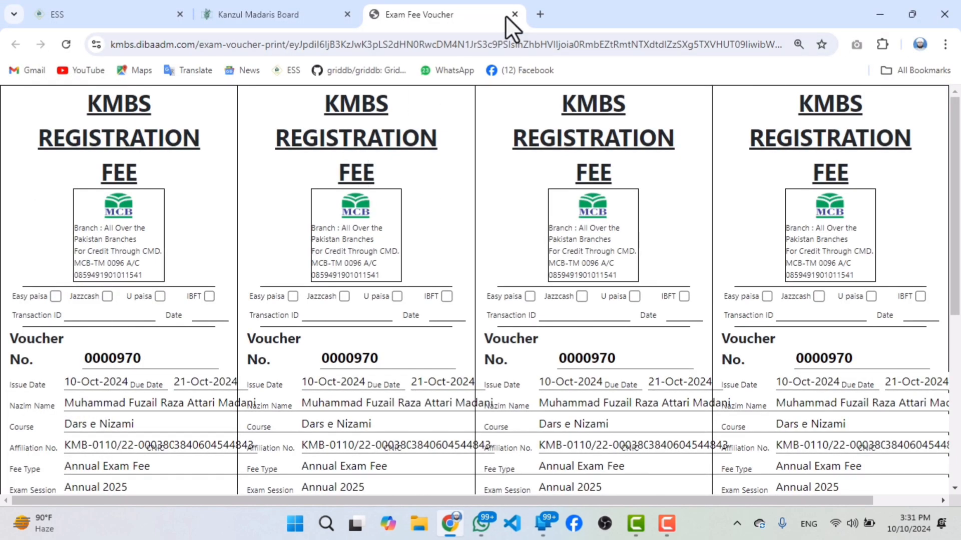
Examine the printed voucher's Nazim name, issue and due dates, course, affiliation number, fee type and exam session.
{"action": "left_click", "coordinate": [284, 14]}
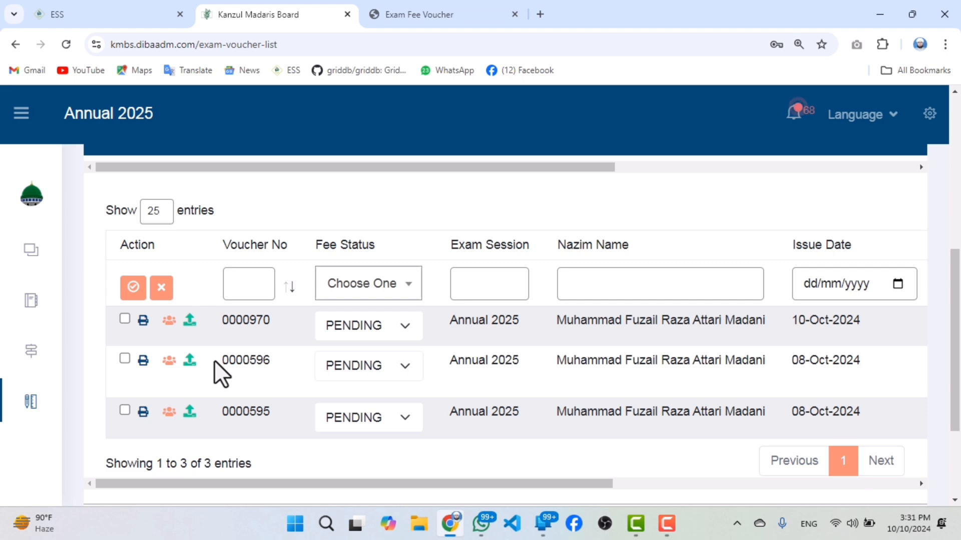
{"action": "left_click", "coordinate": [378, 15]}
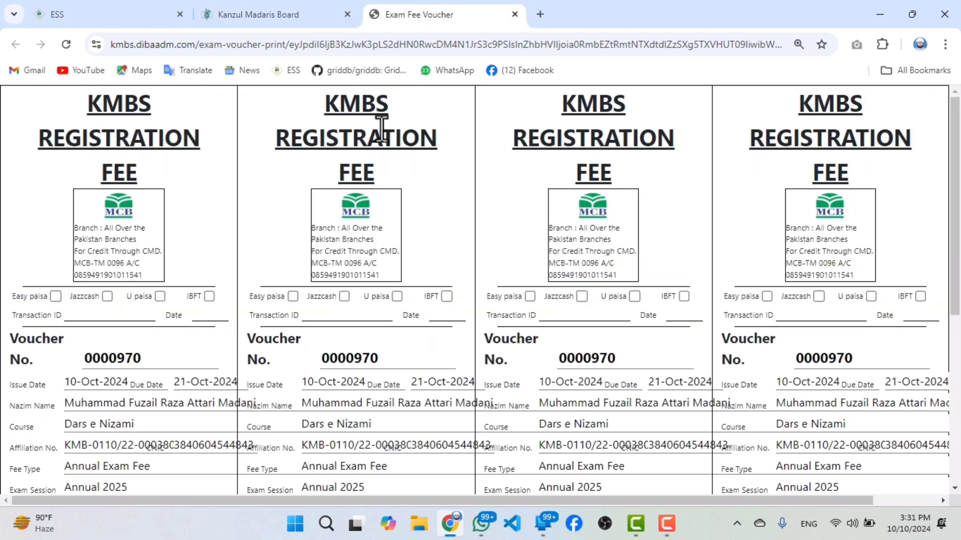
{"action": "scroll", "coordinate": [307, 326], "scroll_direction": "down", "scroll_amount": 3}
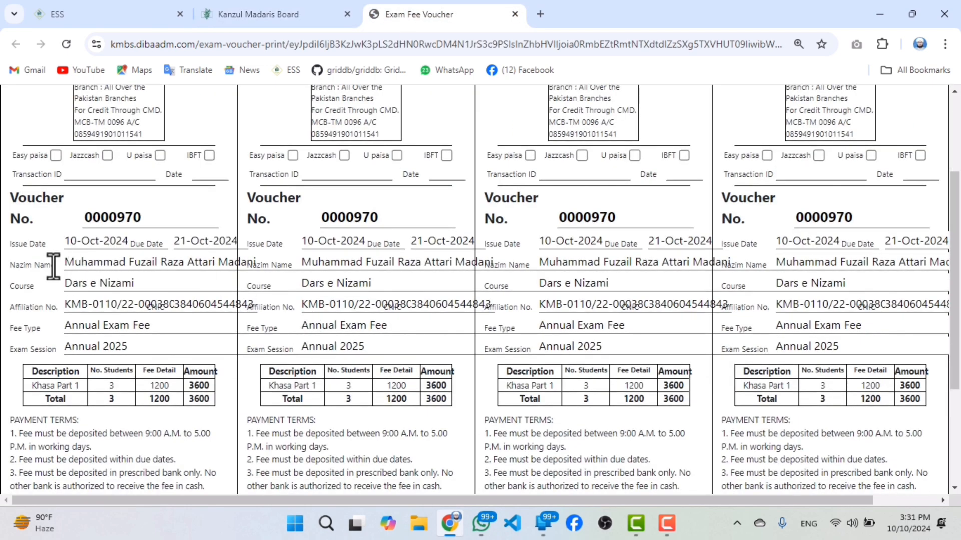
{"action": "left_click_drag", "start_coordinate": [65, 264], "coordinate": [271, 266]}
{"action": "left_click", "coordinate": [168, 276]}
{"action": "left_click_drag", "start_coordinate": [69, 243], "coordinate": [91, 242]}
{"action": "left_click", "coordinate": [177, 240]}
{"action": "left_click_drag", "start_coordinate": [177, 241], "coordinate": [233, 241]}
{"action": "left_click_drag", "start_coordinate": [66, 290], "coordinate": [148, 285]}
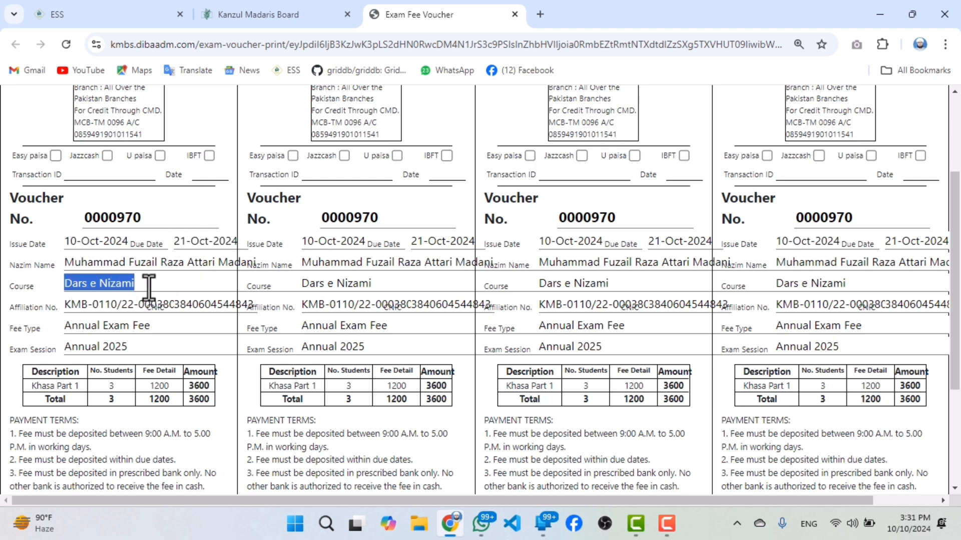
{"action": "left_click_drag", "start_coordinate": [70, 306], "coordinate": [190, 303]}
{"action": "left_click_drag", "start_coordinate": [70, 328], "coordinate": [98, 349]}
{"action": "left_click", "coordinate": [61, 350]}
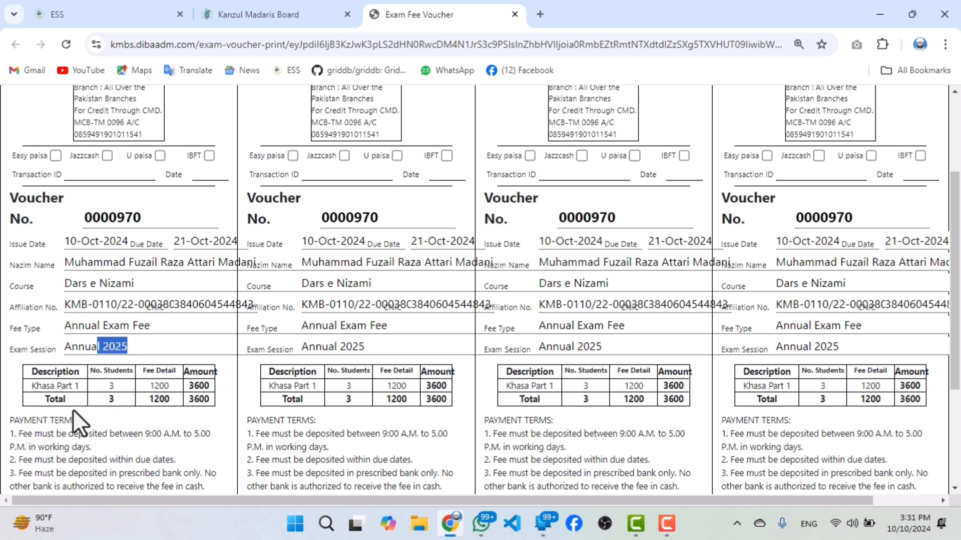
Examine the printed voucher's fee table: class description, number of students, fee detail, amount and total, down to the payment terms.
{"action": "left_click_drag", "start_coordinate": [68, 388], "coordinate": [48, 388]}
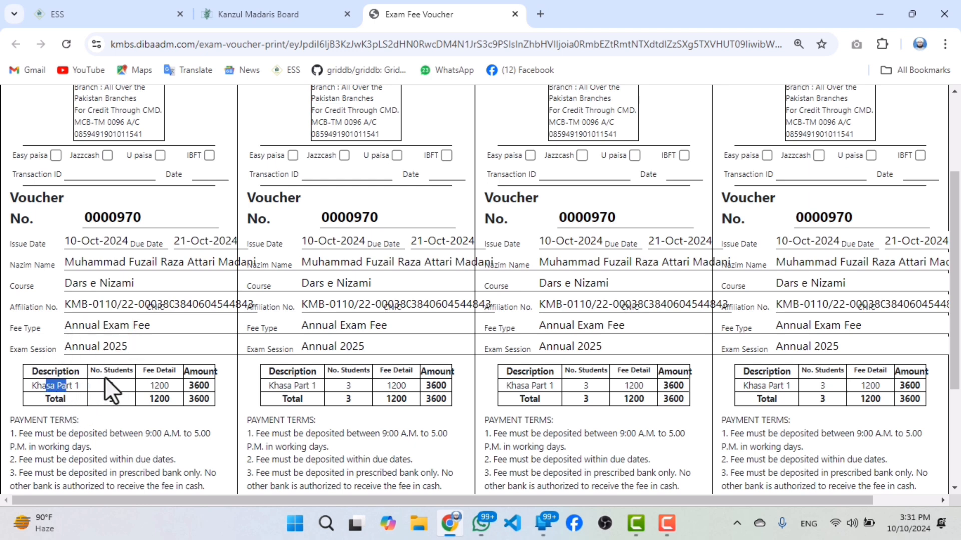
{"action": "left_click_drag", "start_coordinate": [107, 385], "coordinate": [134, 386]}
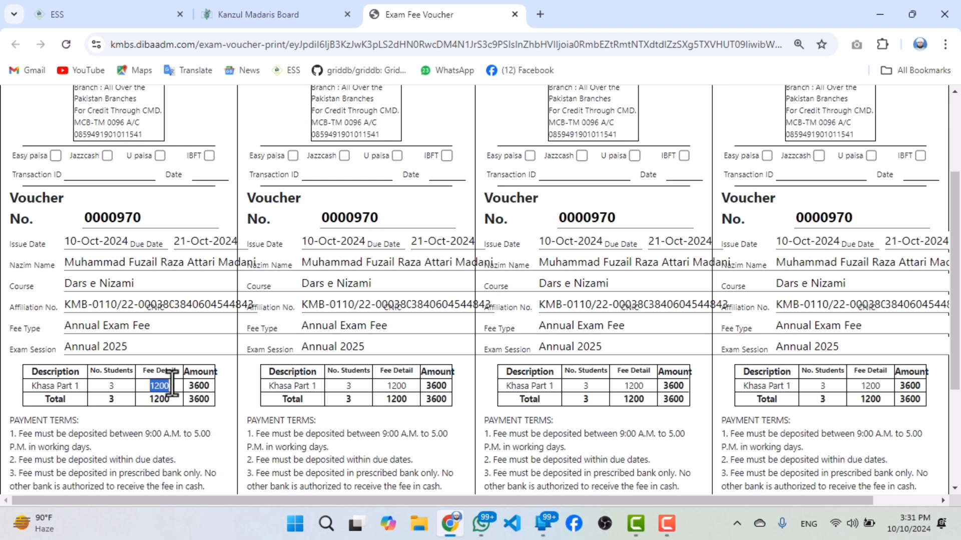
{"action": "left_click_drag", "start_coordinate": [190, 386], "coordinate": [209, 385]}
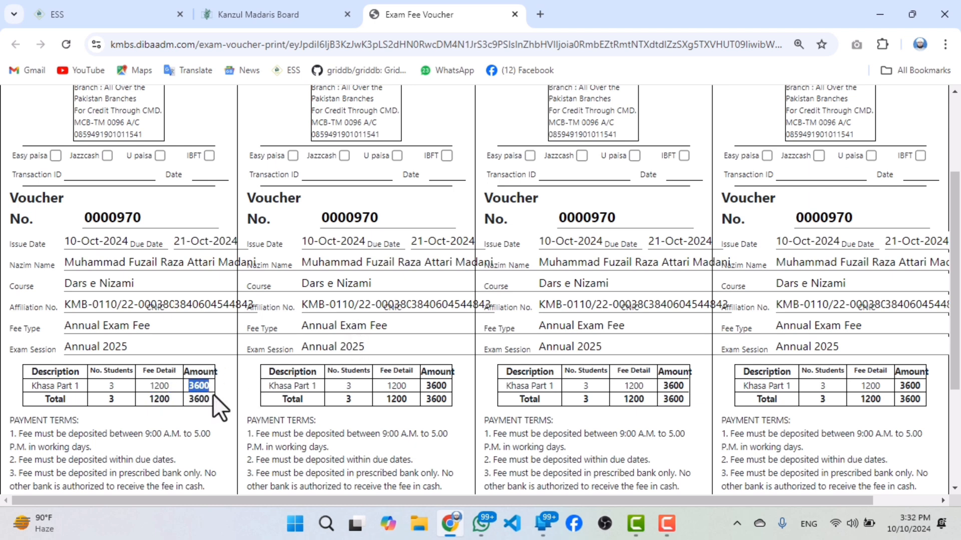
{"action": "mouse_move", "coordinate": [203, 399]}
{"action": "left_mouse_down"}
{"action": "mouse_move", "coordinate": [188, 399]}
{"action": "mouse_move", "coordinate": [209, 399]}
{"action": "left_mouse_up"}
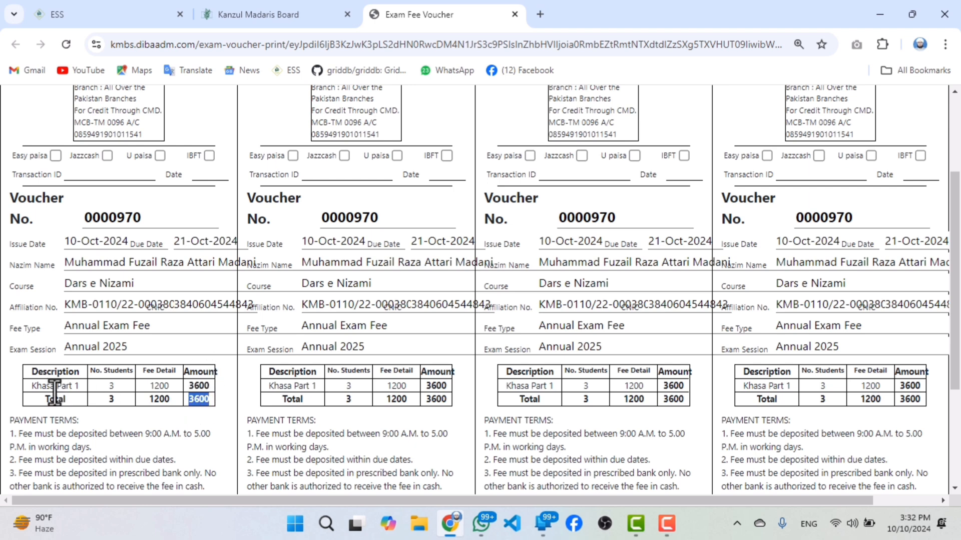
{"action": "left_click_drag", "start_coordinate": [24, 385], "coordinate": [75, 386]}
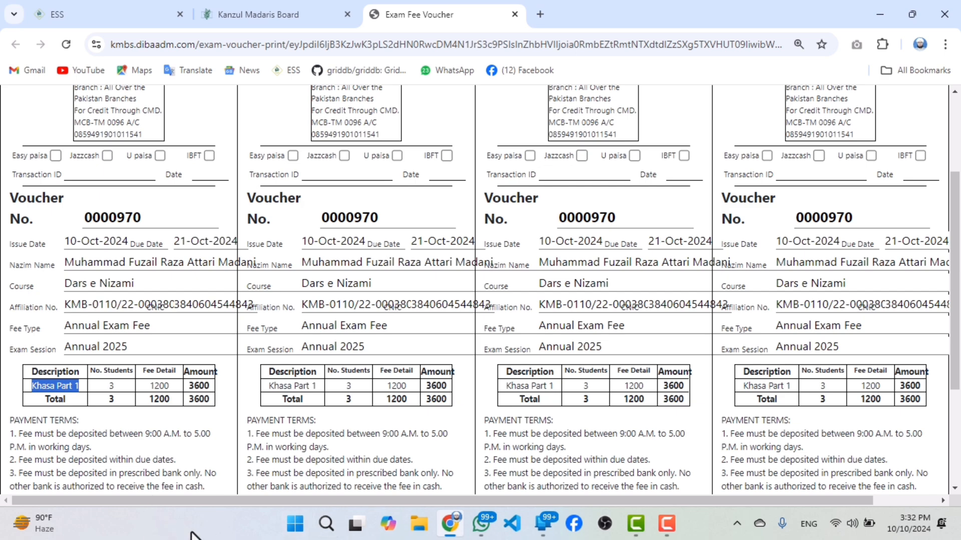
{"action": "scroll", "coordinate": [456, 97], "scroll_direction": "down", "scroll_amount": 1}
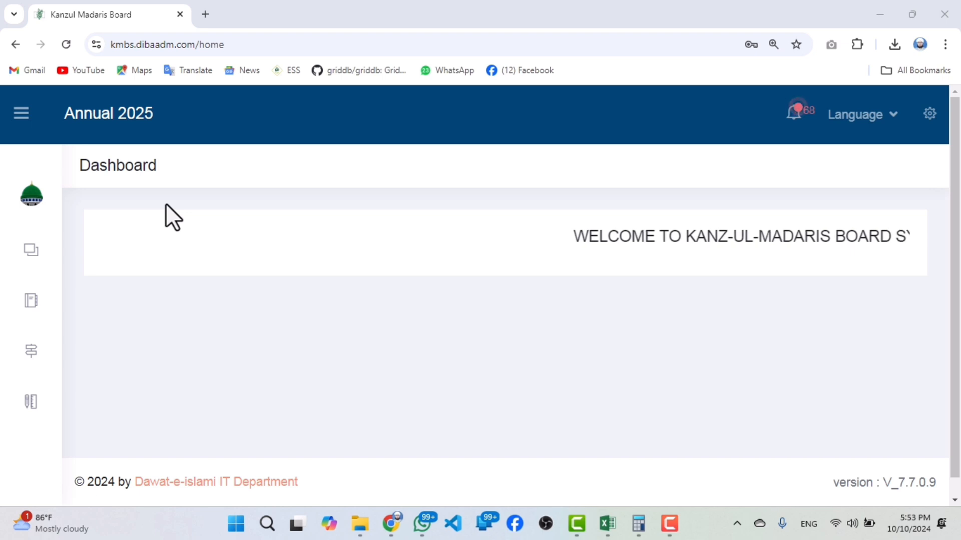
Open the exam fee voucher list for Annual 2025 and bring its voucher rows into view.
{"action": "mouse_move", "coordinate": [69, 415]}
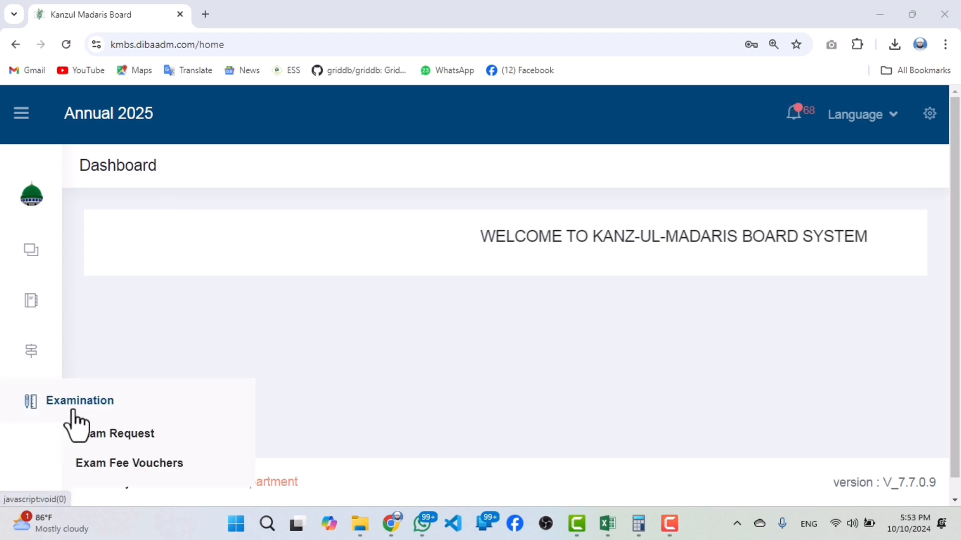
{"action": "left_click", "coordinate": [123, 465]}
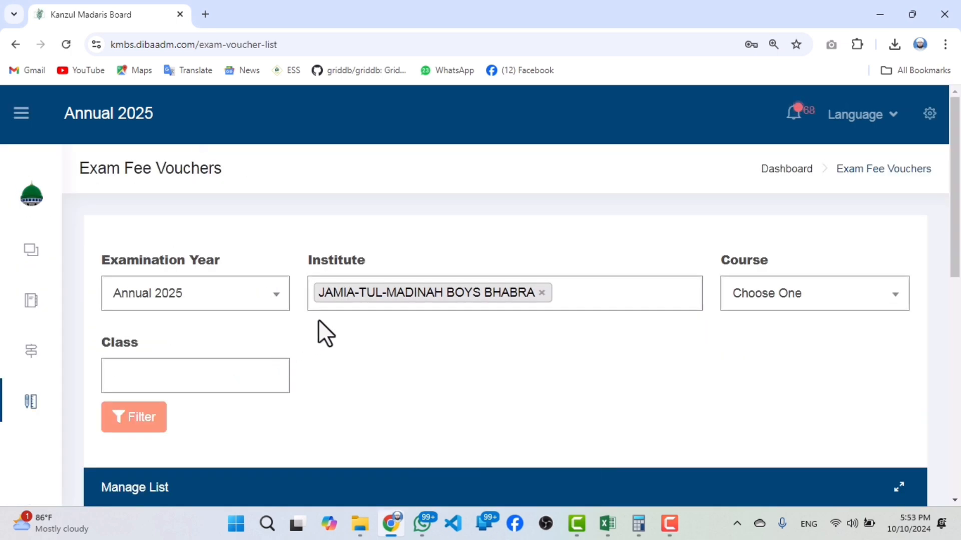
{"action": "scroll", "coordinate": [350, 325], "scroll_direction": "down", "scroll_amount": 3}
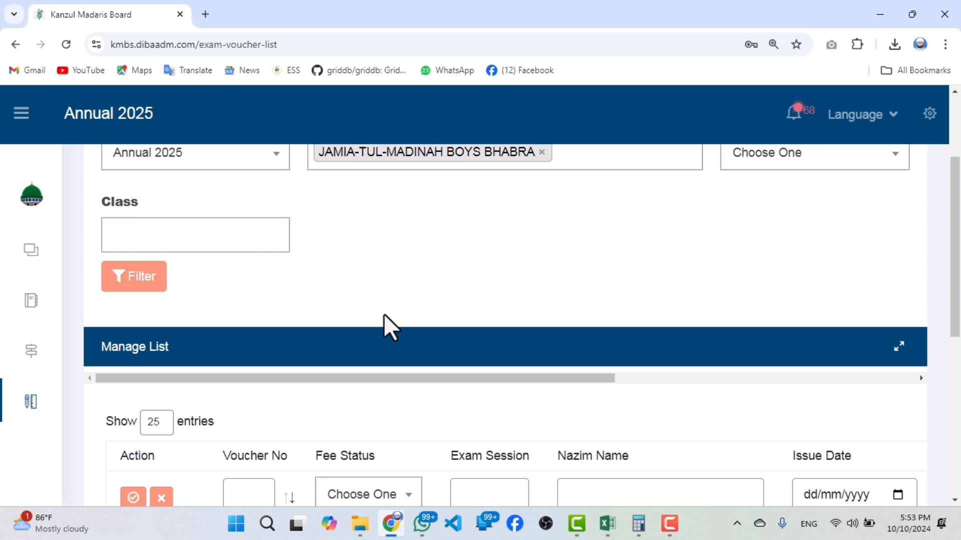
{"action": "scroll", "coordinate": [414, 324], "scroll_direction": "down", "scroll_amount": 6}
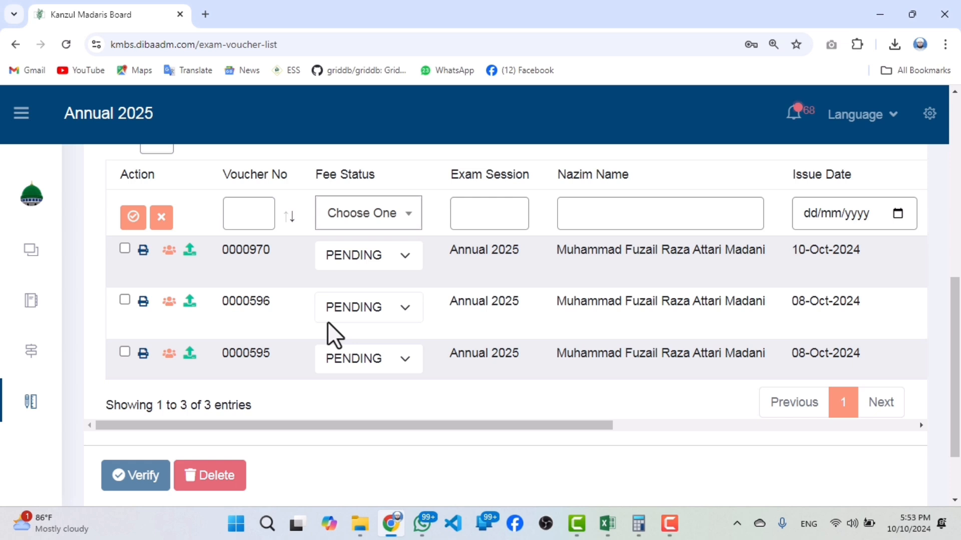
Delete all three pending exam fee vouchers in the list and confirm the deletion.
{"action": "left_click", "coordinate": [124, 249]}
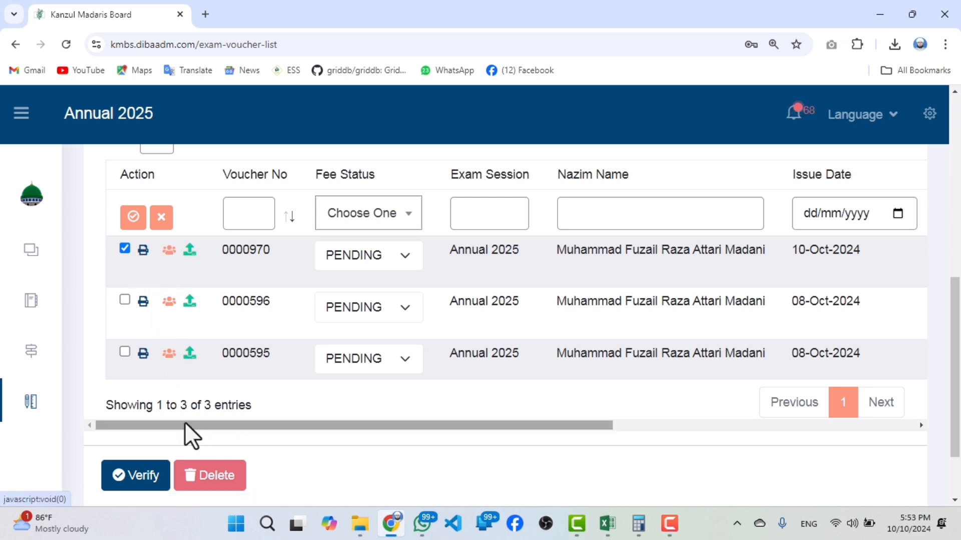
{"action": "left_click", "coordinate": [122, 300]}
{"action": "left_click", "coordinate": [126, 352]}
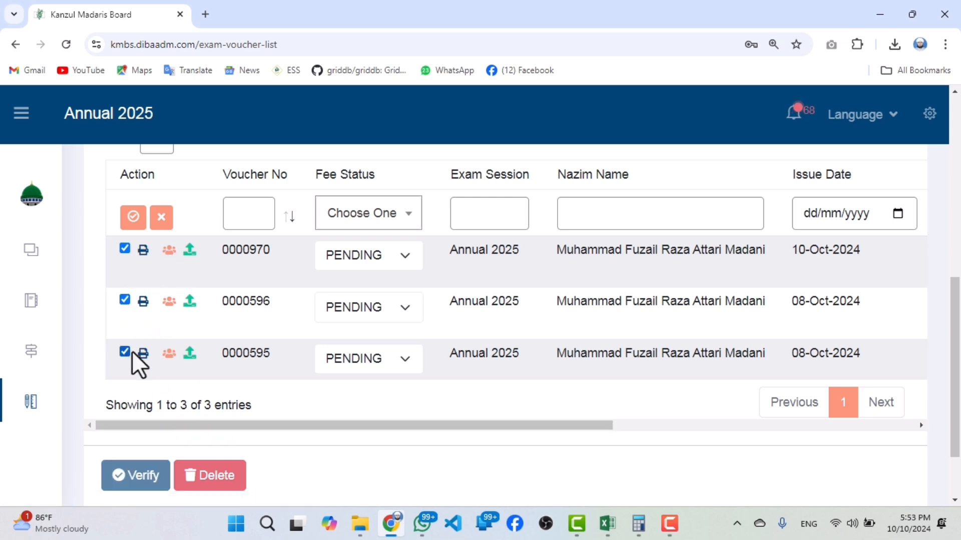
{"action": "left_click", "coordinate": [199, 478]}
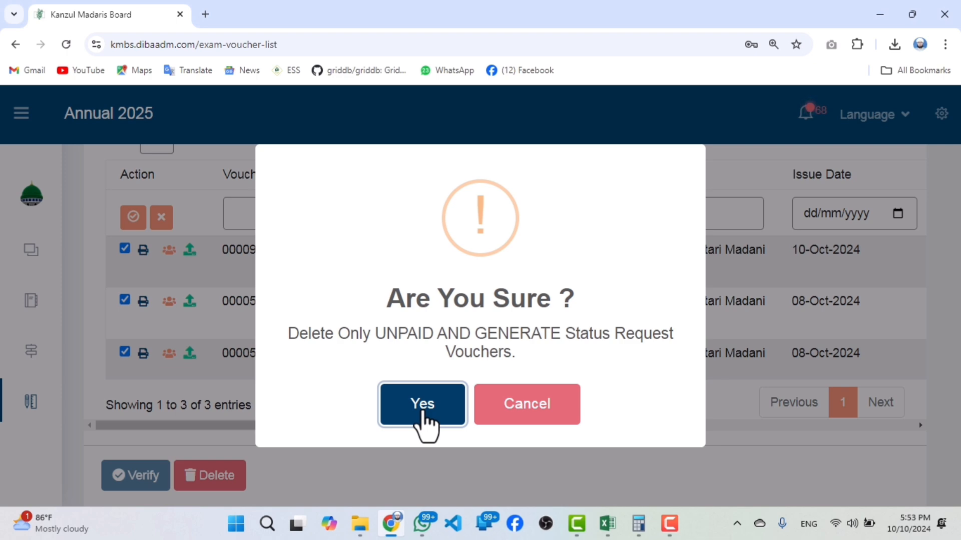
{"action": "left_click", "coordinate": [423, 420]}
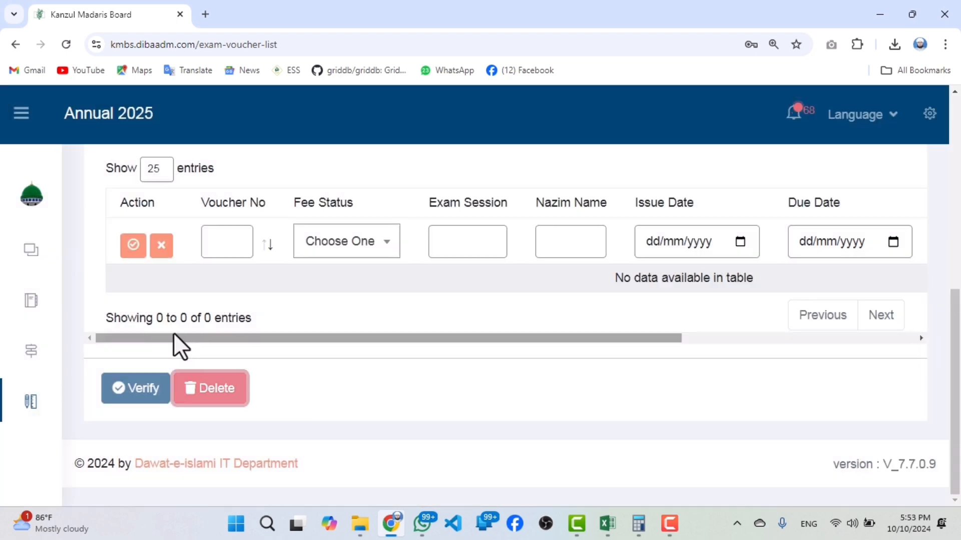
Open the exam request list for Annual 2025 and check the status of the candidates' requests.
{"action": "mouse_move", "coordinate": [40, 401]}
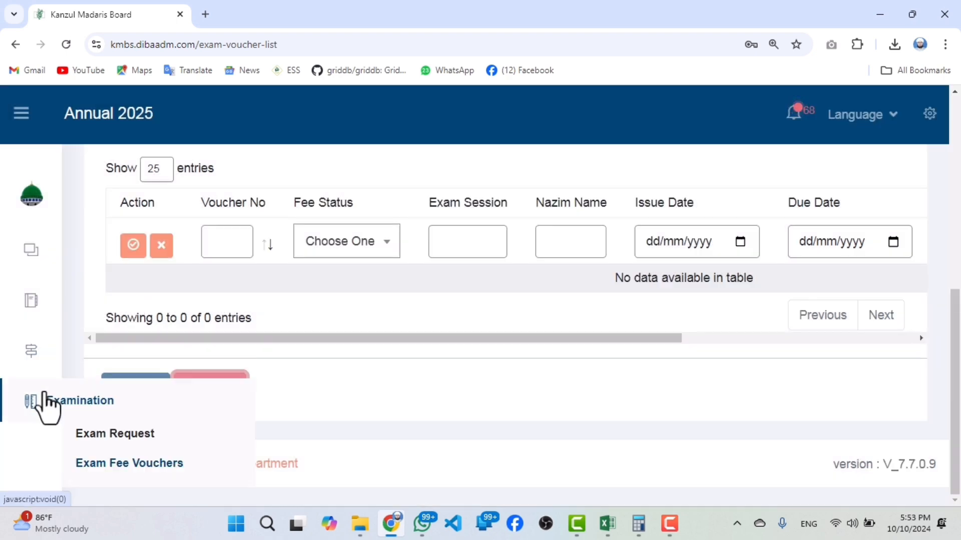
{"action": "left_click", "coordinate": [101, 443]}
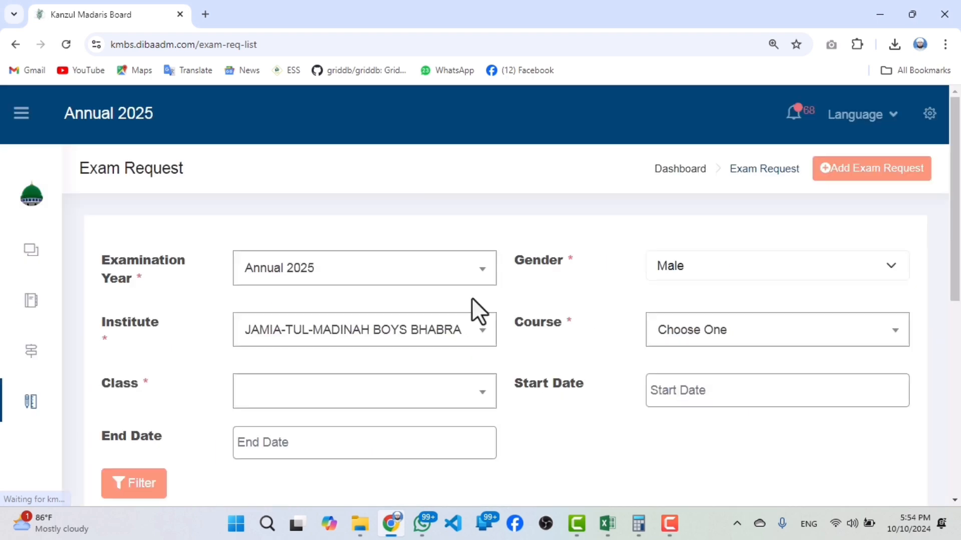
{"action": "scroll", "coordinate": [471, 303], "scroll_direction": "down", "scroll_amount": 10}
{"action": "scroll", "coordinate": [301, 373], "scroll_direction": "down", "scroll_amount": 4}
{"action": "scroll", "coordinate": [287, 374], "scroll_direction": "down", "scroll_amount": 3}
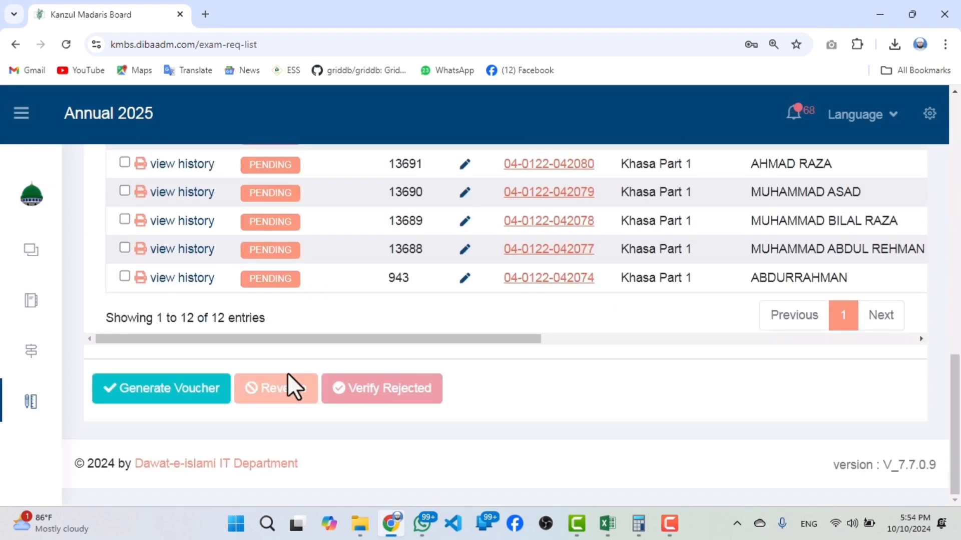
{"action": "scroll", "coordinate": [282, 346], "scroll_direction": "up", "scroll_amount": 5}
{"action": "mouse_move", "coordinate": [278, 311]}
{"action": "left_mouse_down"}
{"action": "mouse_move", "coordinate": [279, 331]}
{"action": "mouse_move", "coordinate": [289, 307]}
{"action": "left_mouse_up"}
{"action": "left_click", "coordinate": [293, 328]}
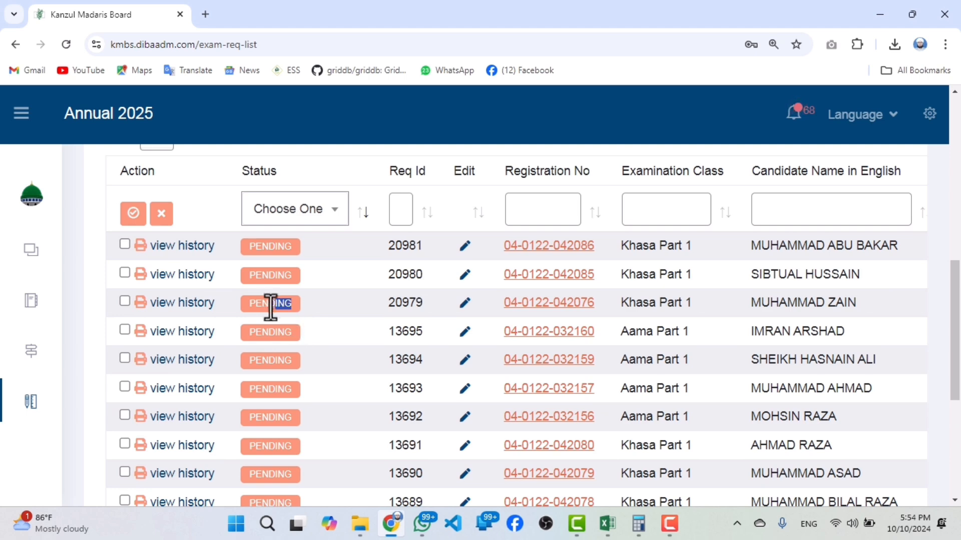
{"action": "scroll", "coordinate": [251, 285], "scroll_direction": "down", "scroll_amount": 4}
{"action": "scroll", "coordinate": [253, 312], "scroll_direction": "up", "scroll_amount": 4}
Open the second exam request for editing, look over the candidate's details and photo, and close the form.
{"action": "left_click", "coordinate": [467, 280]}
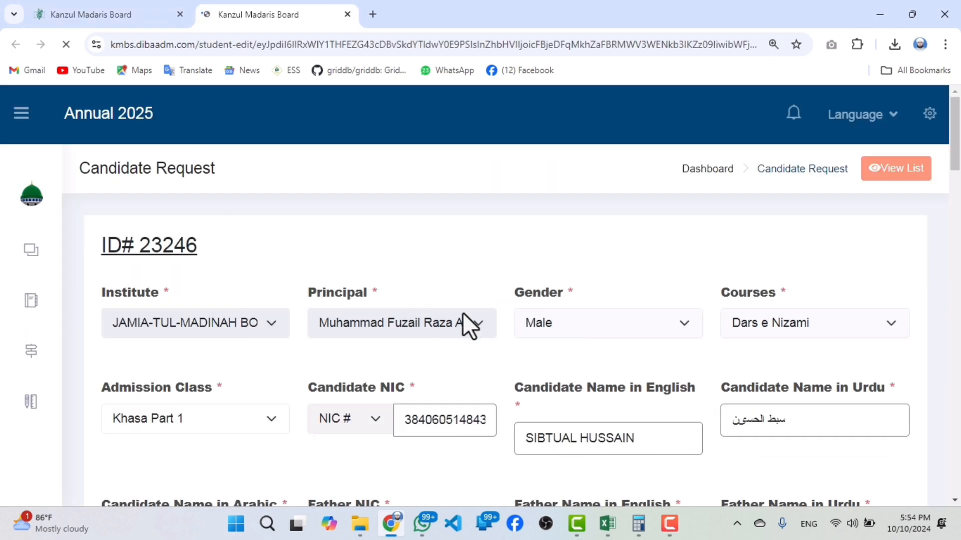
{"action": "scroll", "coordinate": [520, 325], "scroll_direction": "down", "scroll_amount": 4}
{"action": "scroll", "coordinate": [350, 304], "scroll_direction": "down", "scroll_amount": 10}
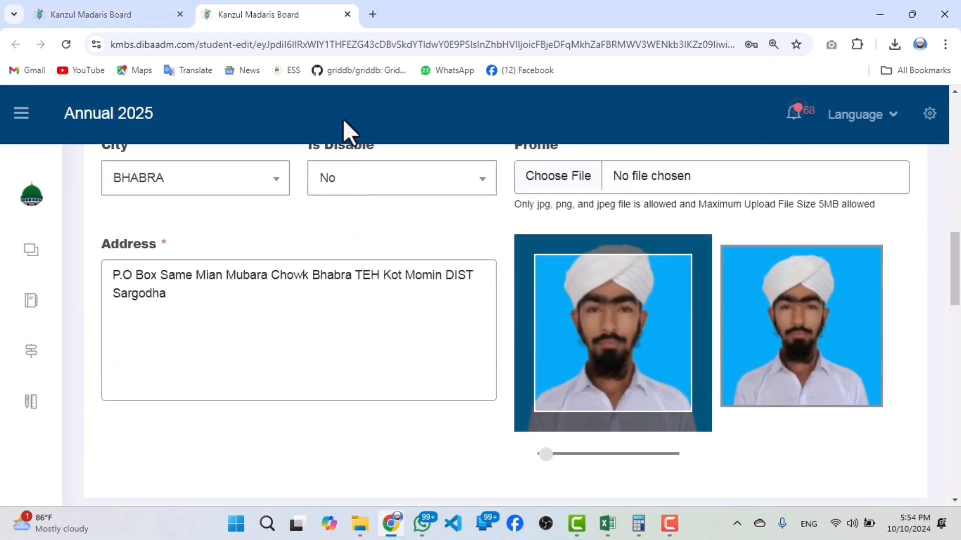
{"action": "left_click", "coordinate": [346, 15]}
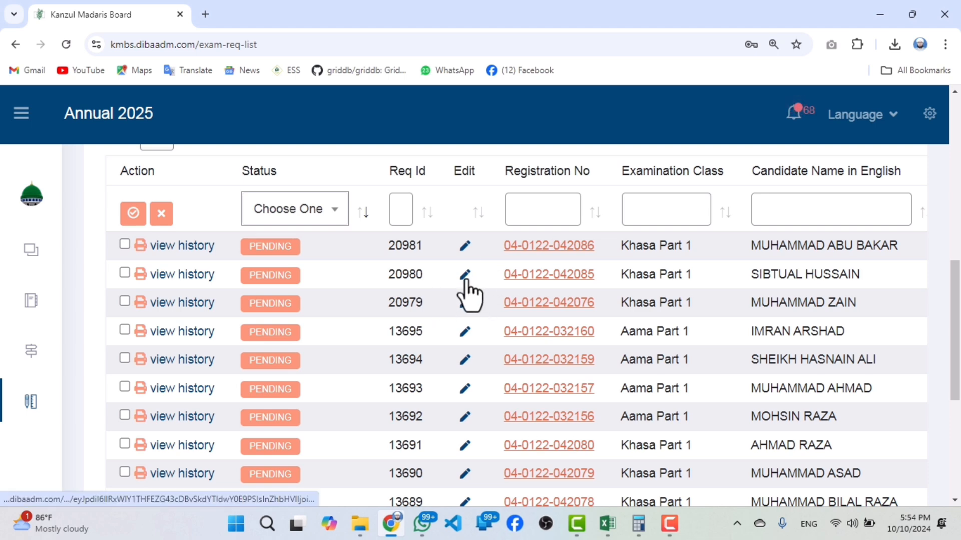
Reopen the second exam request for editing and examine its candidate details, previous degree, attachment and terms sections.
{"action": "double_click", "coordinate": [385, 275]}
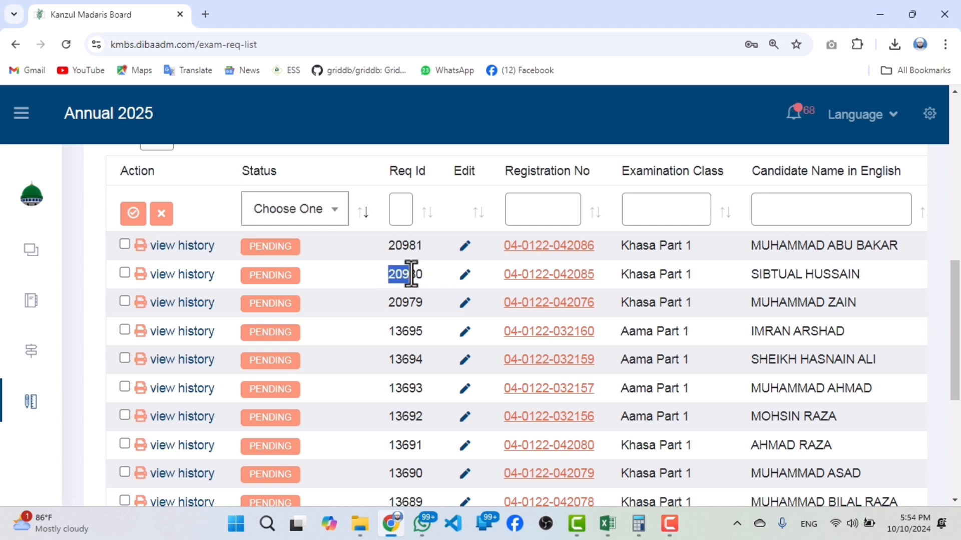
{"action": "left_click", "coordinate": [464, 276]}
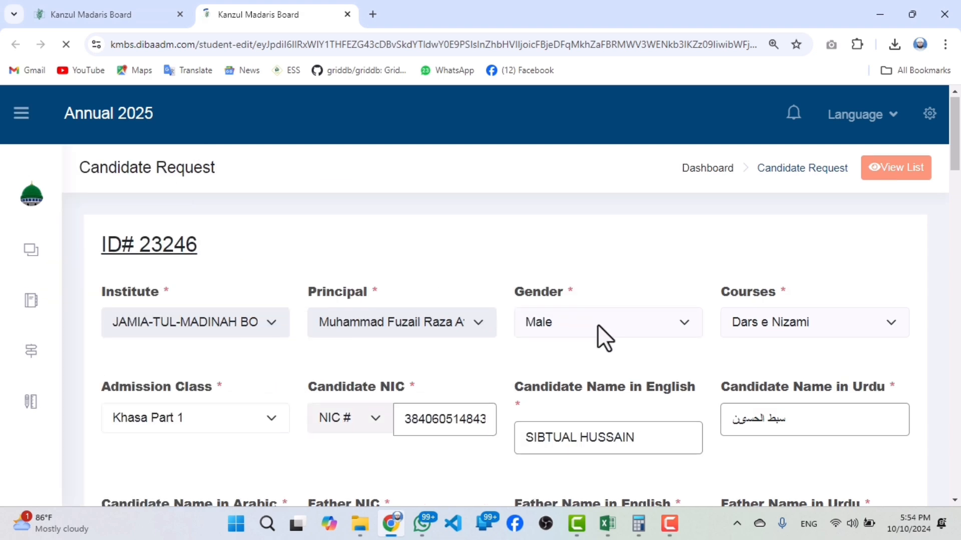
{"action": "scroll", "coordinate": [596, 335], "scroll_direction": "down", "scroll_amount": 2}
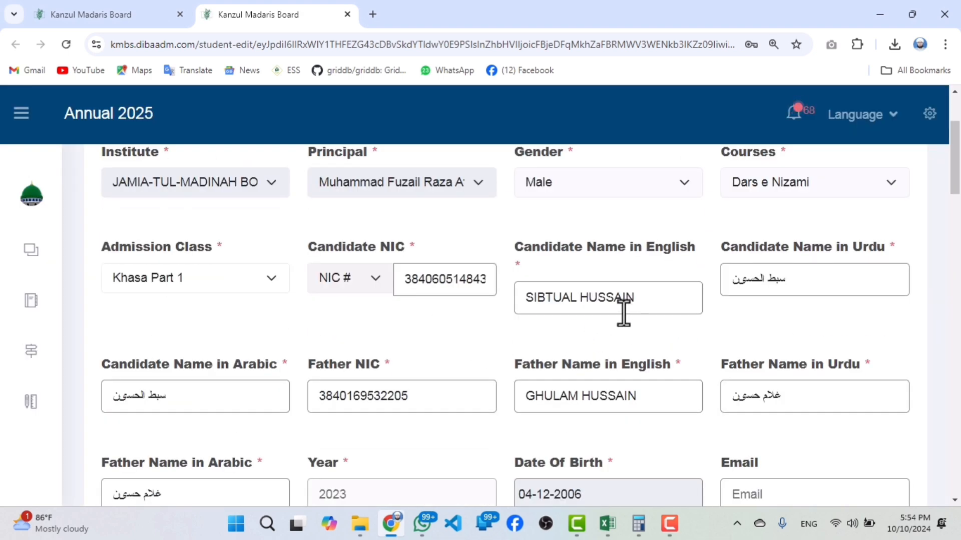
{"action": "scroll", "coordinate": [446, 326], "scroll_direction": "down", "scroll_amount": 3}
{"action": "scroll", "coordinate": [448, 328], "scroll_direction": "down", "scroll_amount": 5}
{"action": "scroll", "coordinate": [575, 319], "scroll_direction": "down", "scroll_amount": 10}
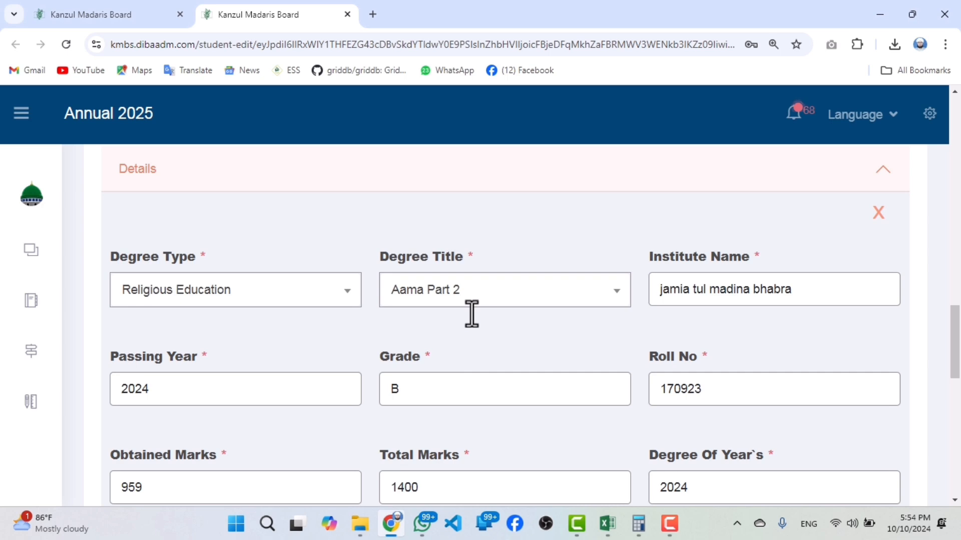
{"action": "scroll", "coordinate": [474, 321], "scroll_direction": "down", "scroll_amount": 6}
{"action": "scroll", "coordinate": [483, 332], "scroll_direction": "down", "scroll_amount": 5}
{"action": "scroll", "coordinate": [480, 323], "scroll_direction": "up", "scroll_amount": 9}
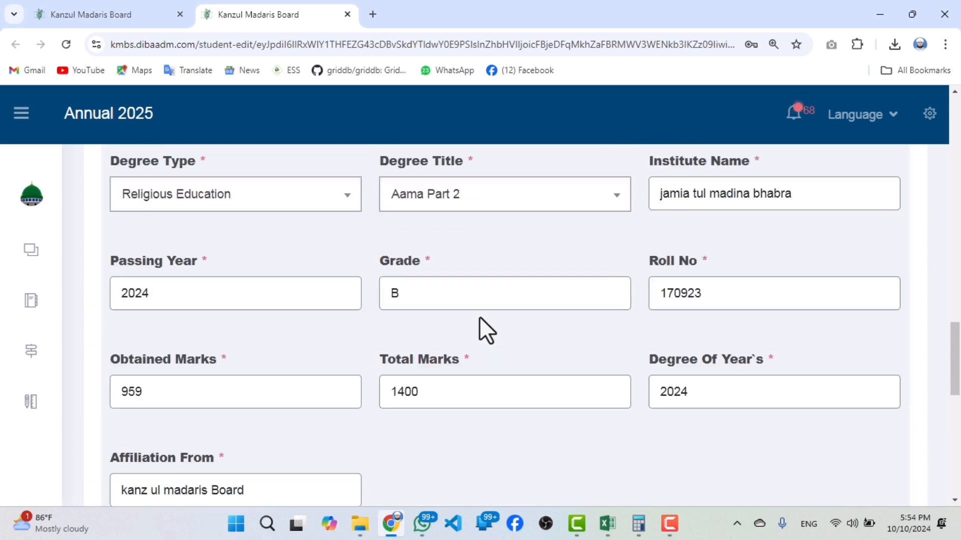
{"action": "scroll", "coordinate": [479, 316], "scroll_direction": "up", "scroll_amount": 20}
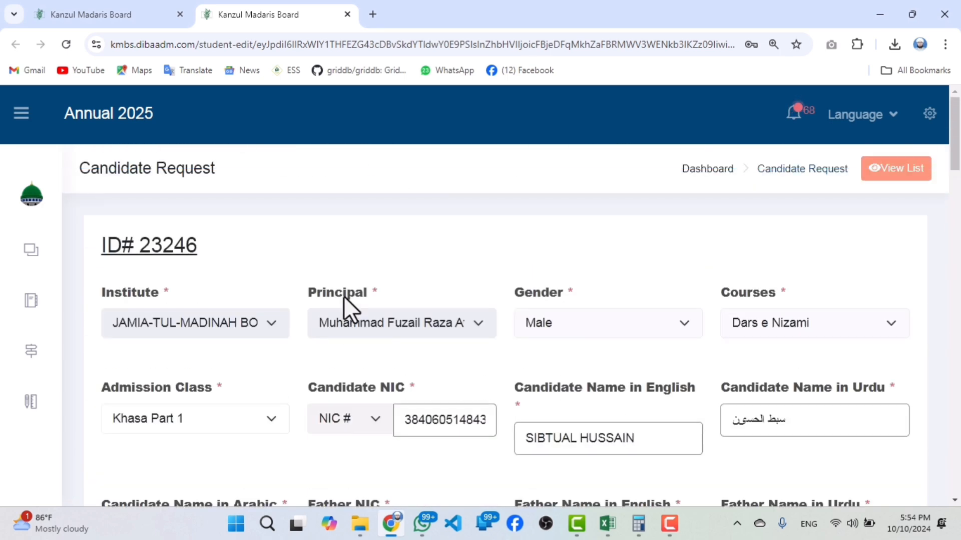
{"action": "scroll", "coordinate": [345, 302], "scroll_direction": "down", "scroll_amount": 18}
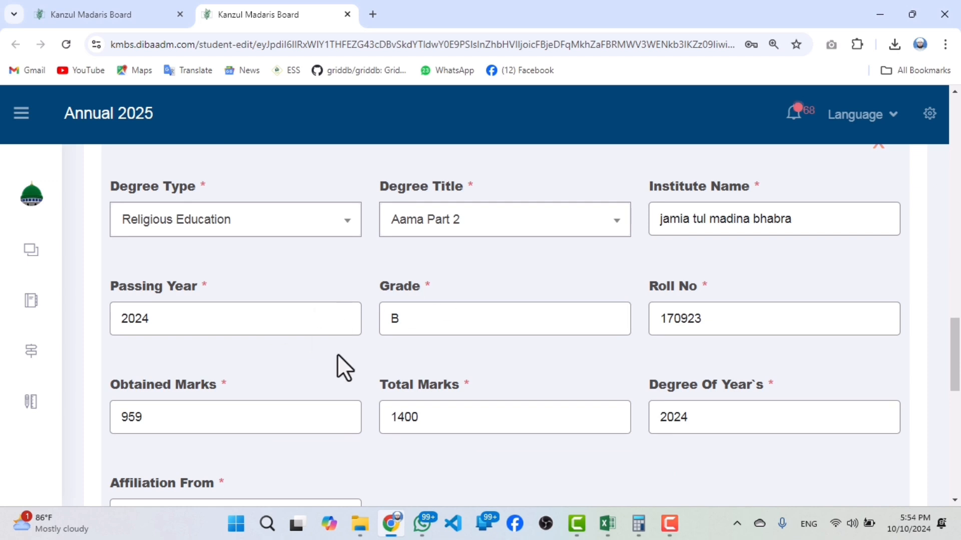
{"action": "scroll", "coordinate": [439, 360], "scroll_direction": "down", "scroll_amount": 8}
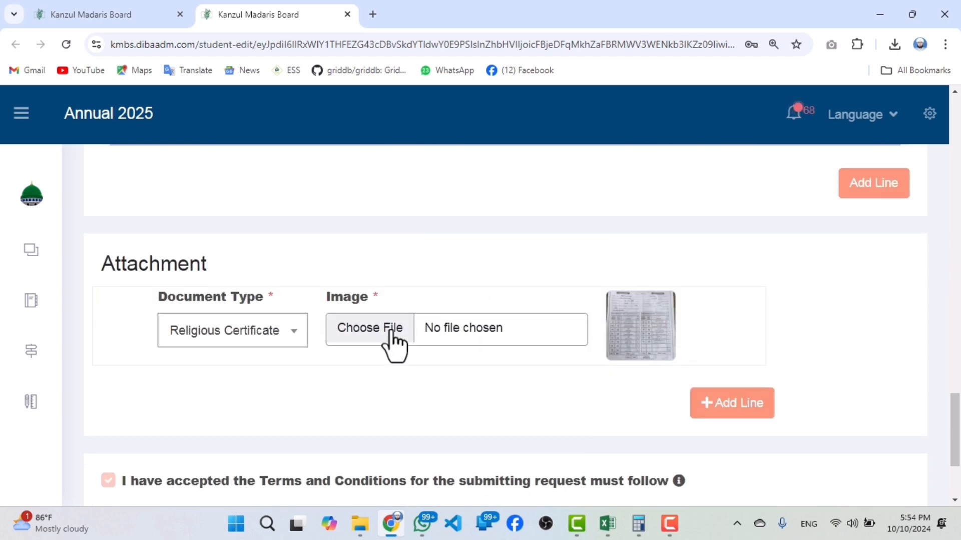
{"action": "scroll", "coordinate": [392, 345], "scroll_direction": "down", "scroll_amount": 3}
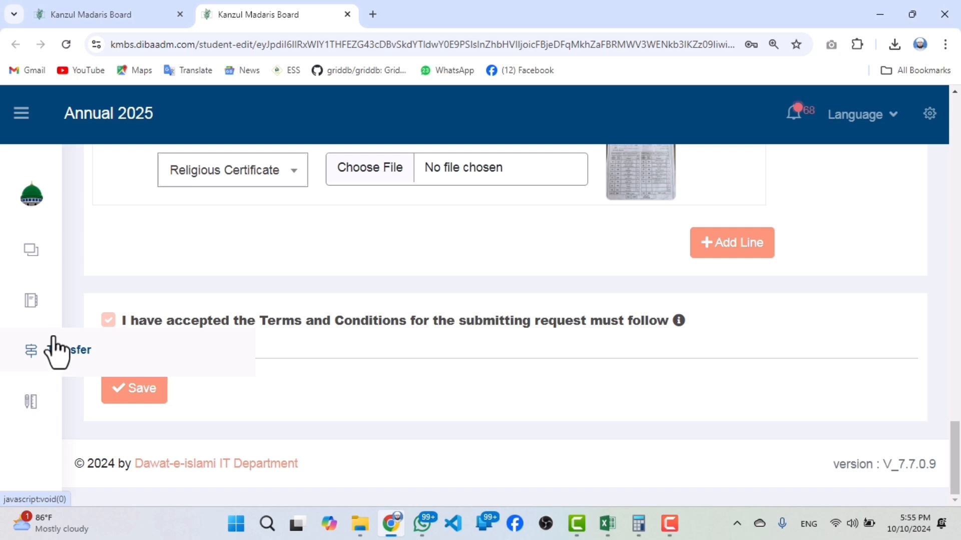
{"action": "mouse_move", "coordinate": [30, 401]}
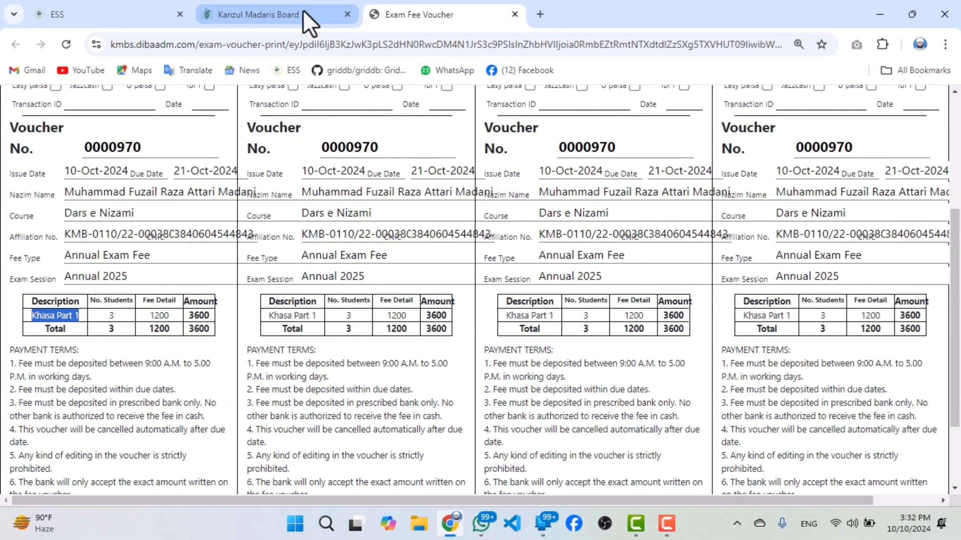
Return to the exam fee voucher list and upload an image from Downloads to the voucher issued 10-Oct-2024.
{"action": "left_click", "coordinate": [303, 14]}
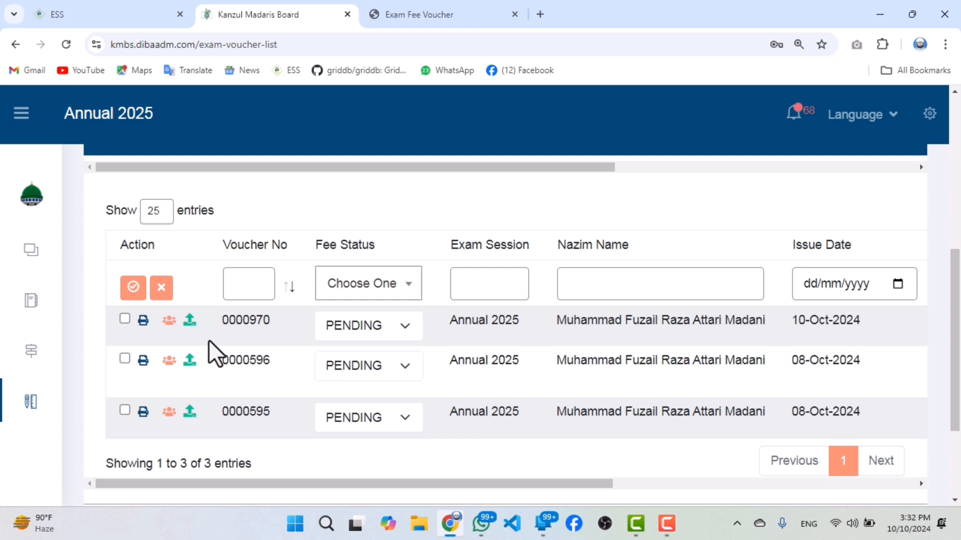
{"action": "left_click", "coordinate": [189, 323]}
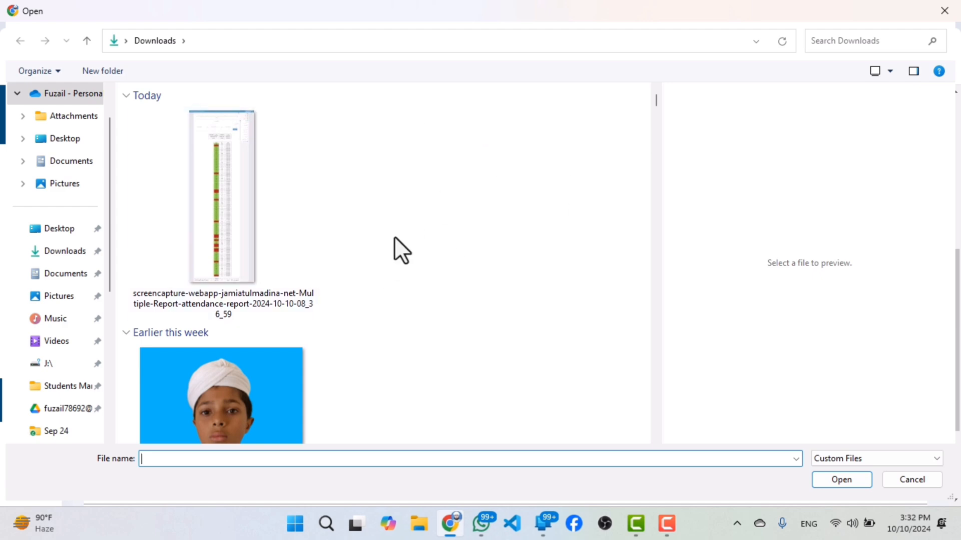
{"action": "scroll", "coordinate": [303, 283], "scroll_direction": "down", "scroll_amount": 10}
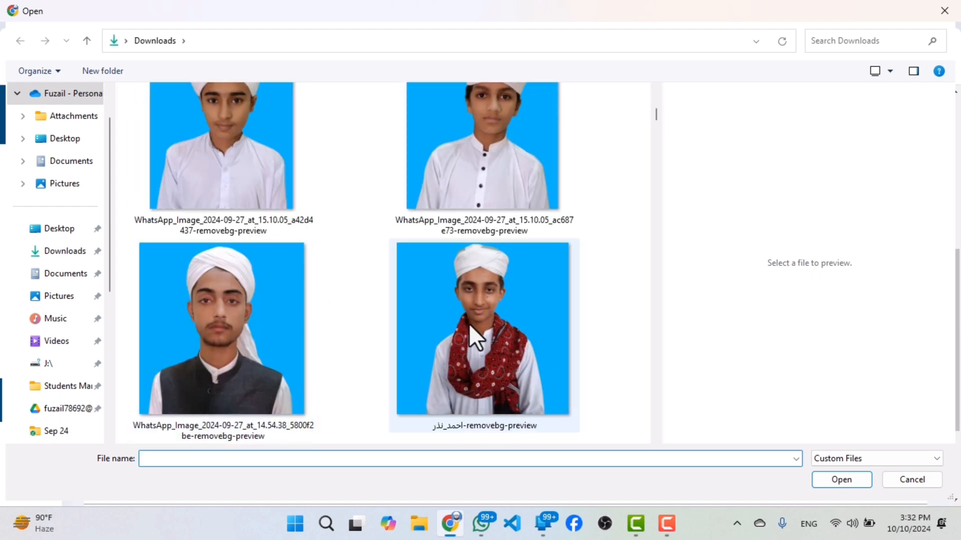
{"action": "double_click", "coordinate": [468, 322]}
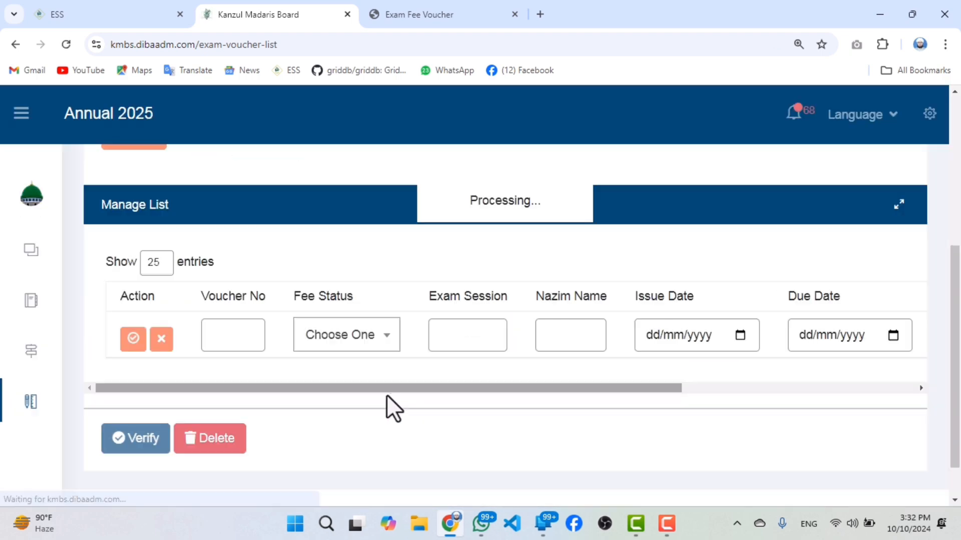
Check the uploaded voucher images in the exam fee voucher list and select all vouchers.
{"action": "scroll", "coordinate": [395, 426], "scroll_direction": "down", "scroll_amount": 4}
{"action": "left_click_drag", "start_coordinate": [405, 335], "coordinate": [959, 316]}
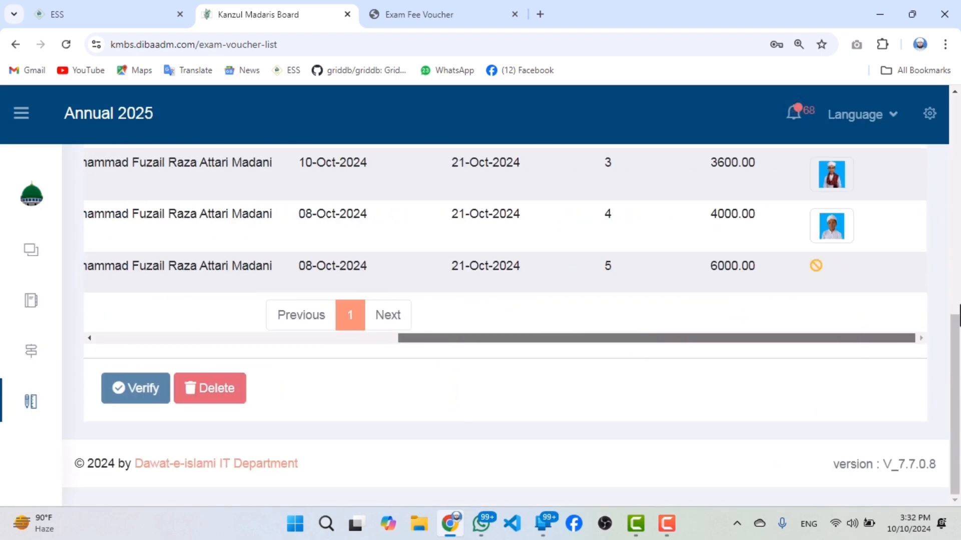
{"action": "scroll", "coordinate": [901, 235], "scroll_direction": "up", "scroll_amount": 1}
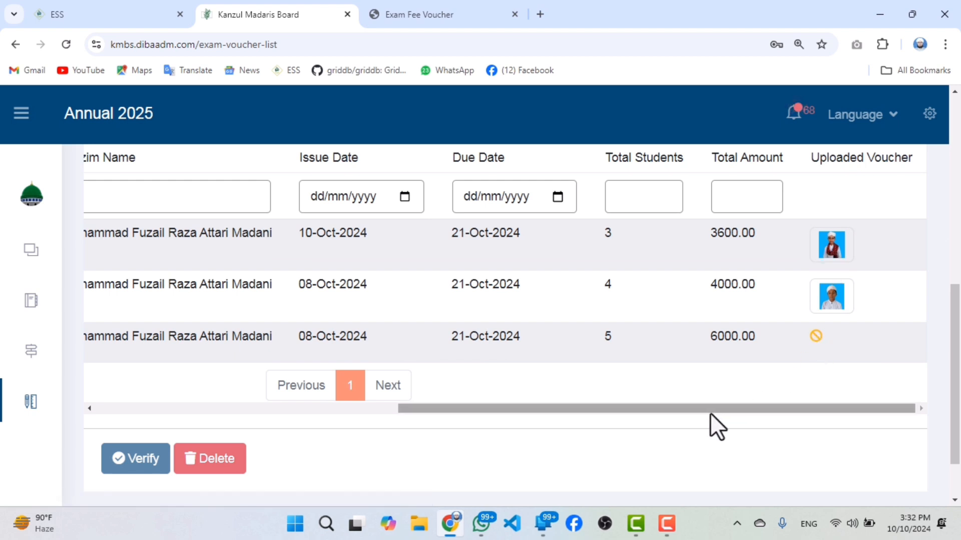
{"action": "left_click_drag", "start_coordinate": [697, 407], "coordinate": [100, 221]}
{"action": "left_click", "coordinate": [131, 203]}
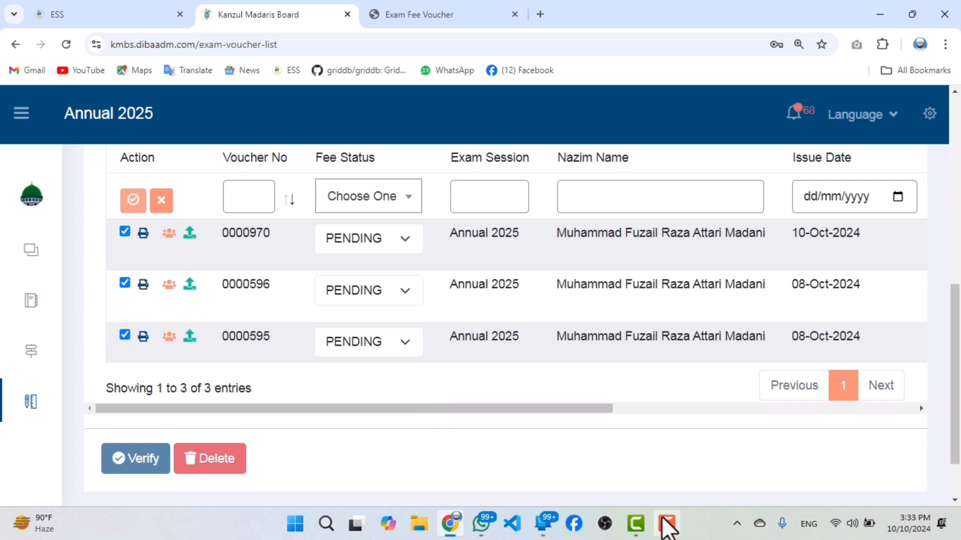
{"action": "mouse_move", "coordinate": [662, 518]}
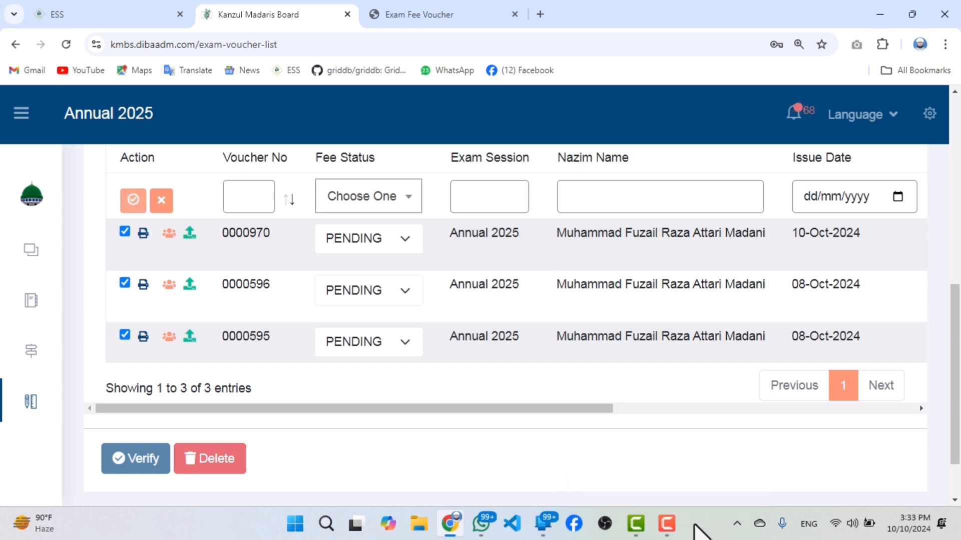
{"action": "left_click", "coordinate": [666, 523]}
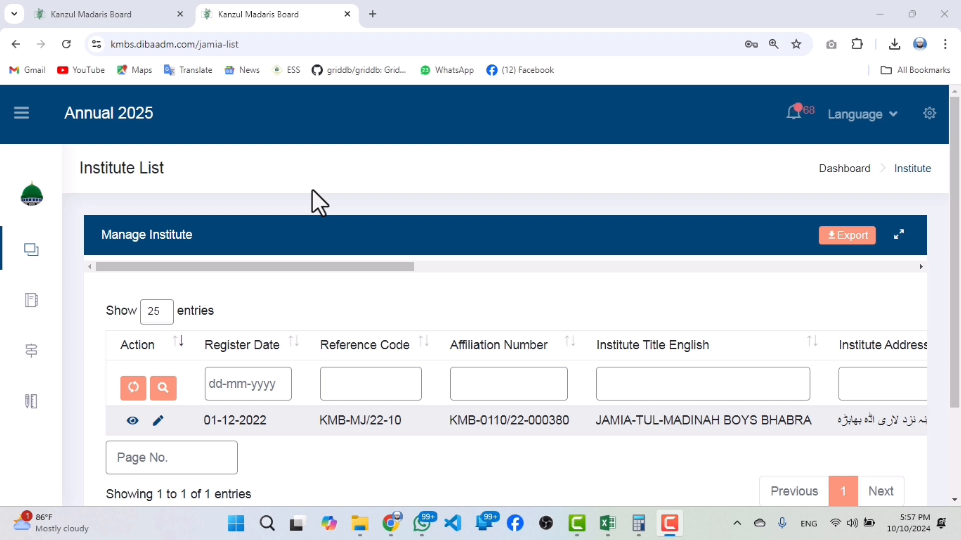
Open the Candidate Request list under Registration and look through the candidates' records.
{"action": "mouse_move", "coordinate": [40, 315]}
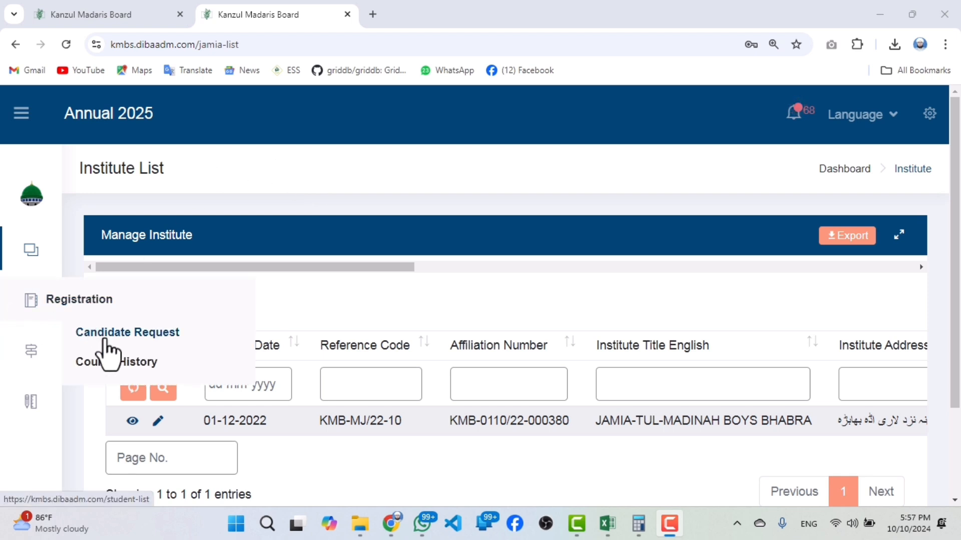
{"action": "left_click", "coordinate": [108, 343]}
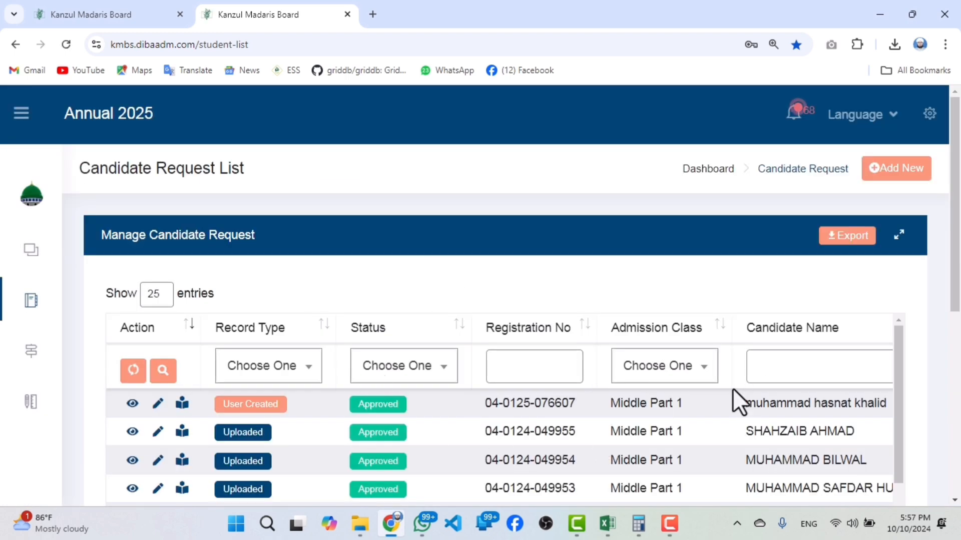
{"action": "scroll", "coordinate": [695, 385], "scroll_direction": "down", "scroll_amount": 2}
{"action": "scroll", "coordinate": [692, 398], "scroll_direction": "down", "scroll_amount": 2}
{"action": "scroll", "coordinate": [575, 415], "scroll_direction": "up", "scroll_amount": 2}
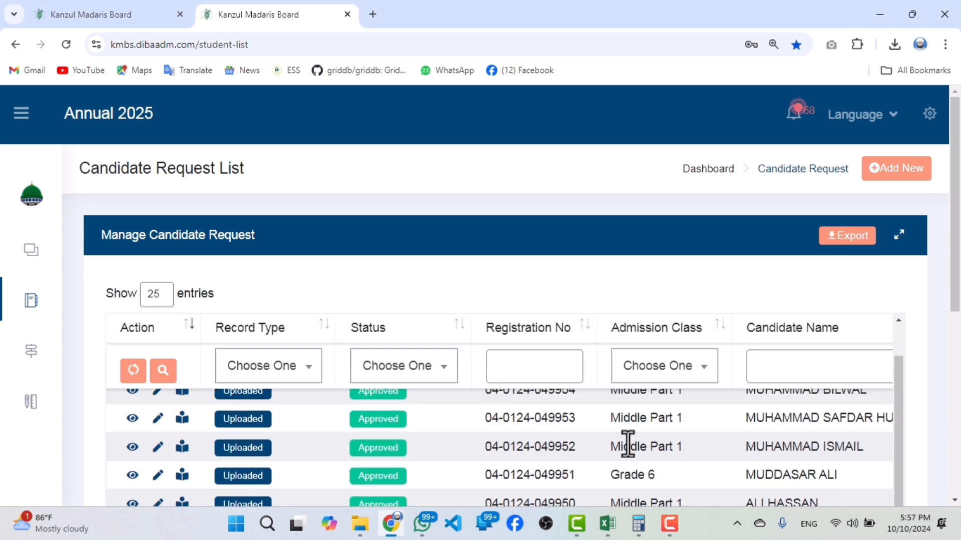
{"action": "scroll", "coordinate": [740, 337], "scroll_direction": "down", "scroll_amount": 3}
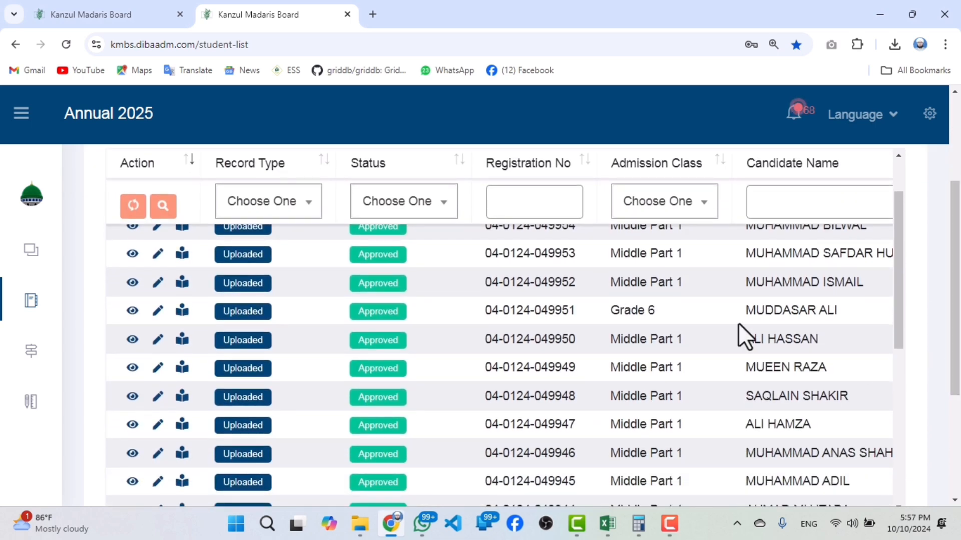
{"action": "scroll", "coordinate": [541, 299], "scroll_direction": "down", "scroll_amount": 2}
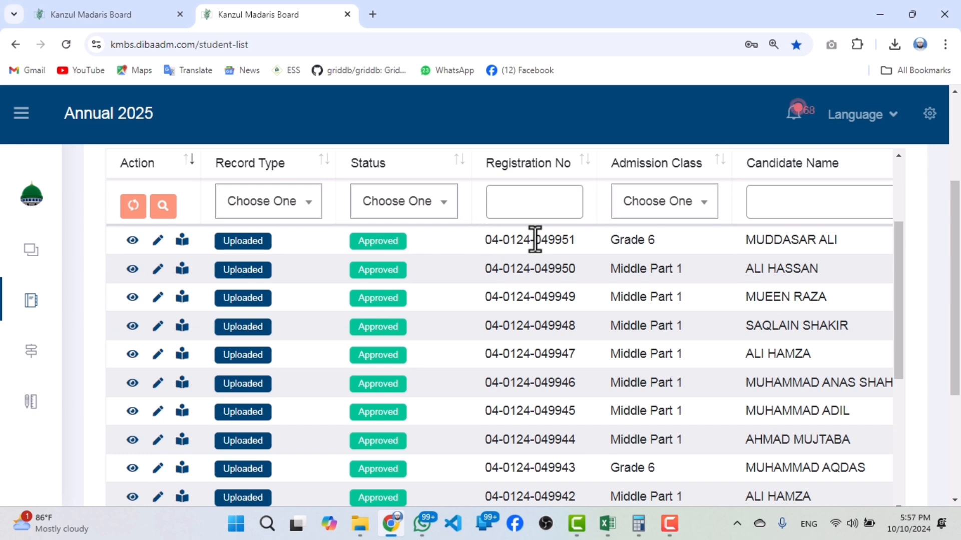
Examine the first Grade 6 candidate's registration number, class and name, and the name in the user-created record.
{"action": "left_click_drag", "start_coordinate": [483, 241], "coordinate": [839, 239]}
{"action": "scroll", "coordinate": [532, 459], "scroll_direction": "down", "scroll_amount": 3}
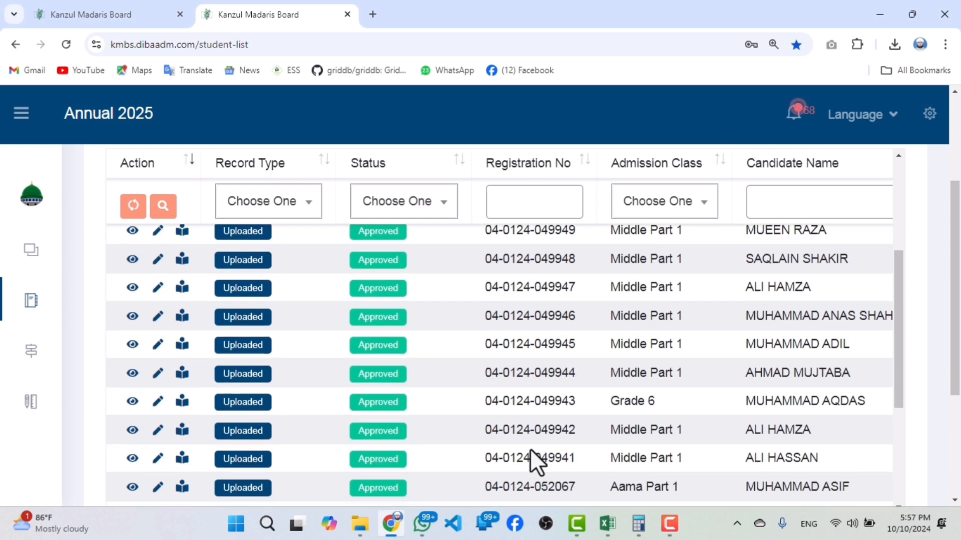
{"action": "scroll", "coordinate": [695, 451], "scroll_direction": "up", "scroll_amount": 5}
{"action": "left_click_drag", "start_coordinate": [955, 304], "coordinate": [958, 273]}
{"action": "scroll", "coordinate": [754, 398], "scroll_direction": "up", "scroll_amount": 3}
{"action": "scroll", "coordinate": [756, 272], "scroll_direction": "down", "scroll_amount": 2}
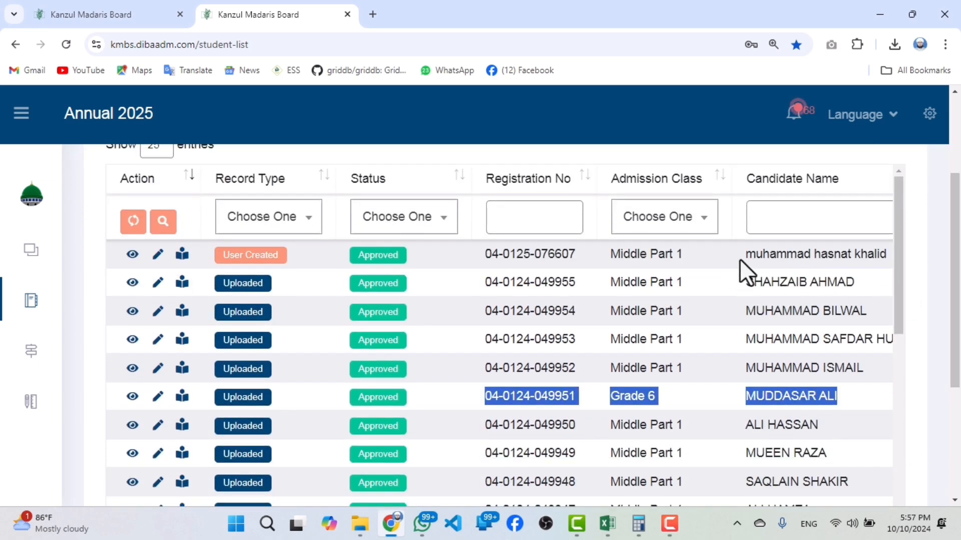
{"action": "left_click_drag", "start_coordinate": [746, 256], "coordinate": [876, 261]}
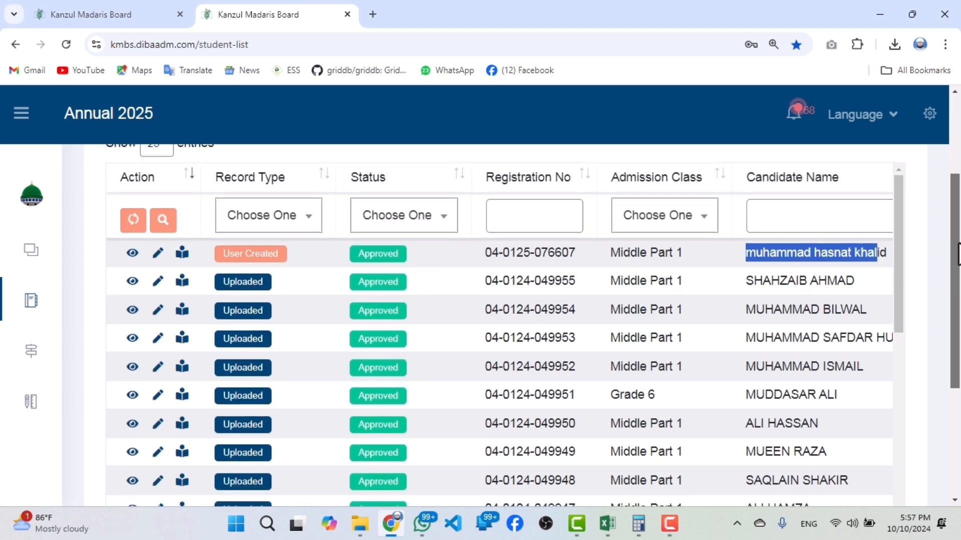
Find the User Status column in the candidate list, sort by it and view its filter options.
{"action": "left_click_drag", "start_coordinate": [956, 254], "coordinate": [958, 395]}
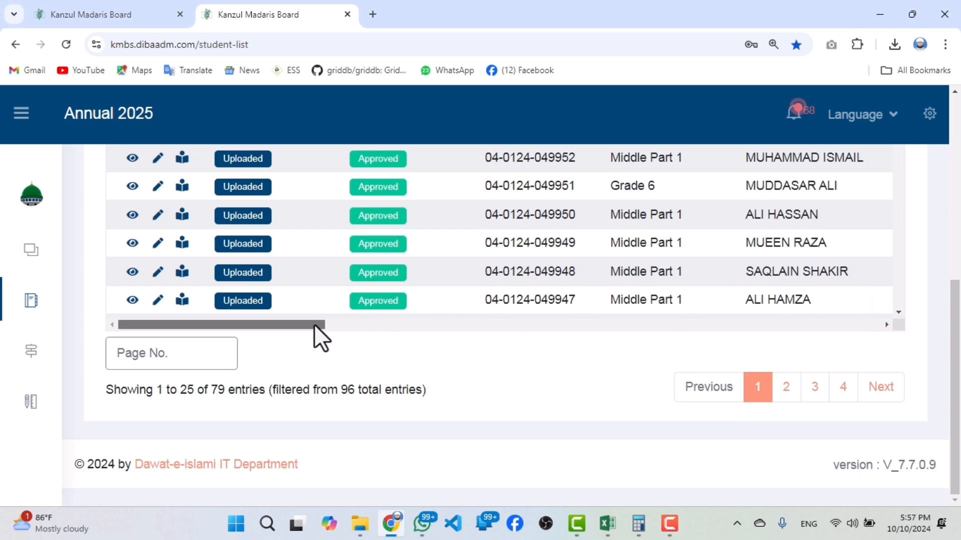
{"action": "left_click_drag", "start_coordinate": [314, 325], "coordinate": [828, 339]}
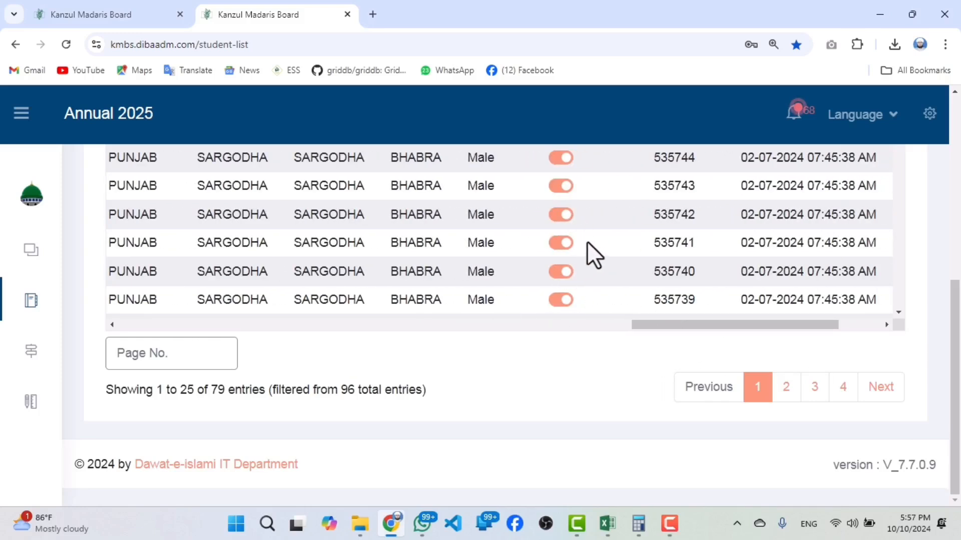
{"action": "left_click_drag", "start_coordinate": [575, 223], "coordinate": [552, 252]}
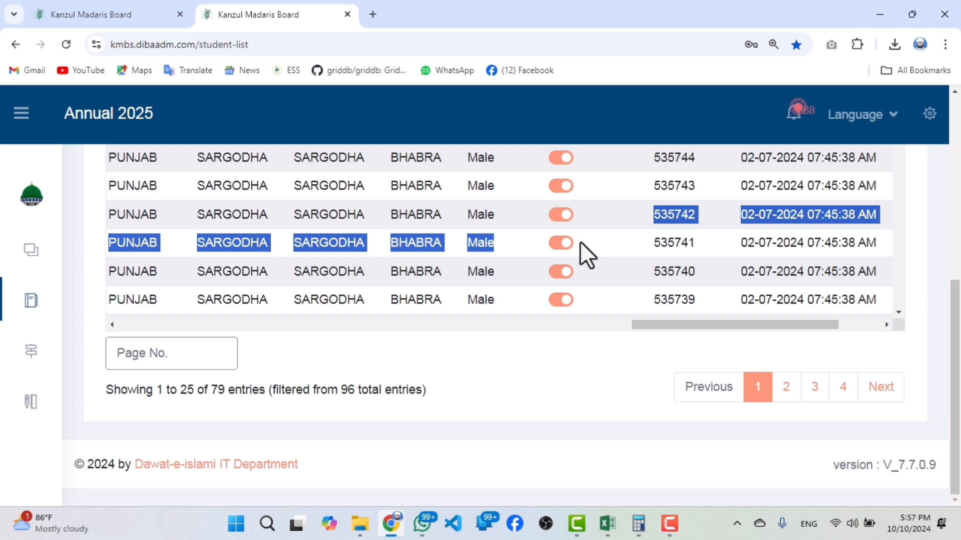
{"action": "scroll", "coordinate": [617, 268], "scroll_direction": "up", "scroll_amount": 6}
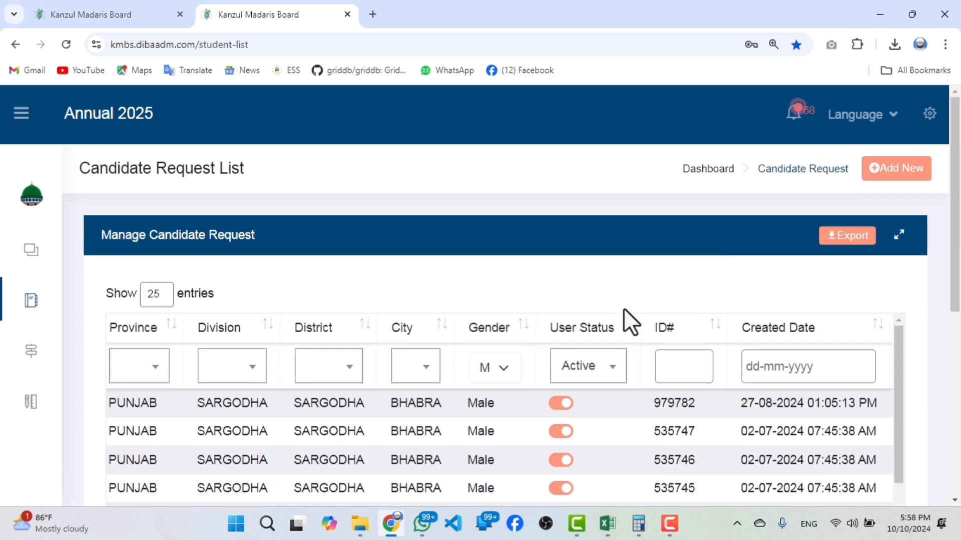
{"action": "left_click", "coordinate": [618, 330]}
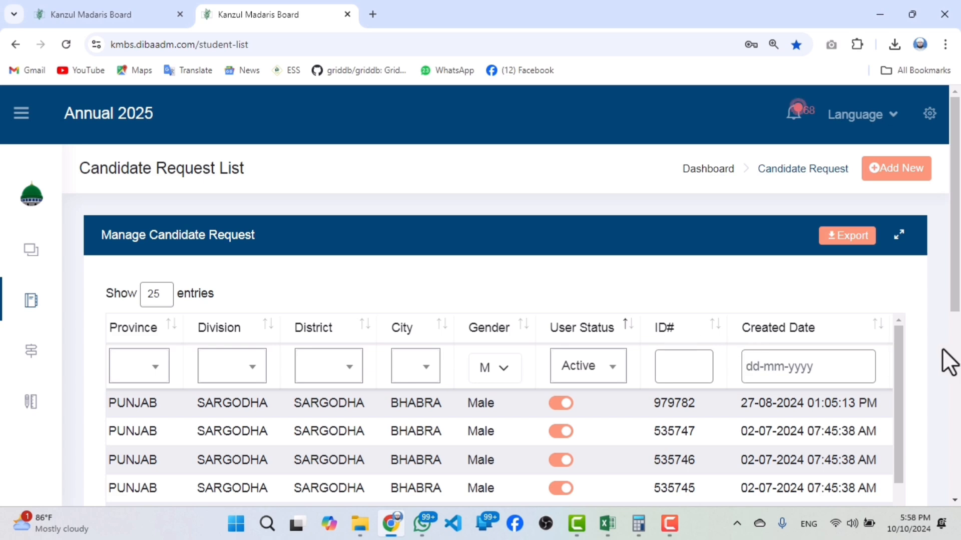
{"action": "left_click", "coordinate": [577, 364]}
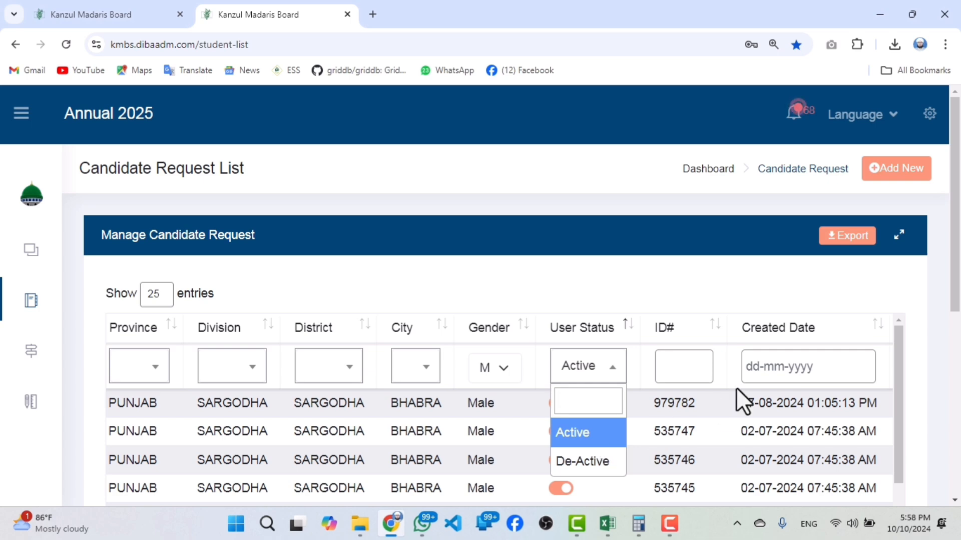
{"action": "scroll", "coordinate": [956, 285], "scroll_direction": "down", "scroll_amount": 1}
{"action": "left_click", "coordinate": [830, 382]}
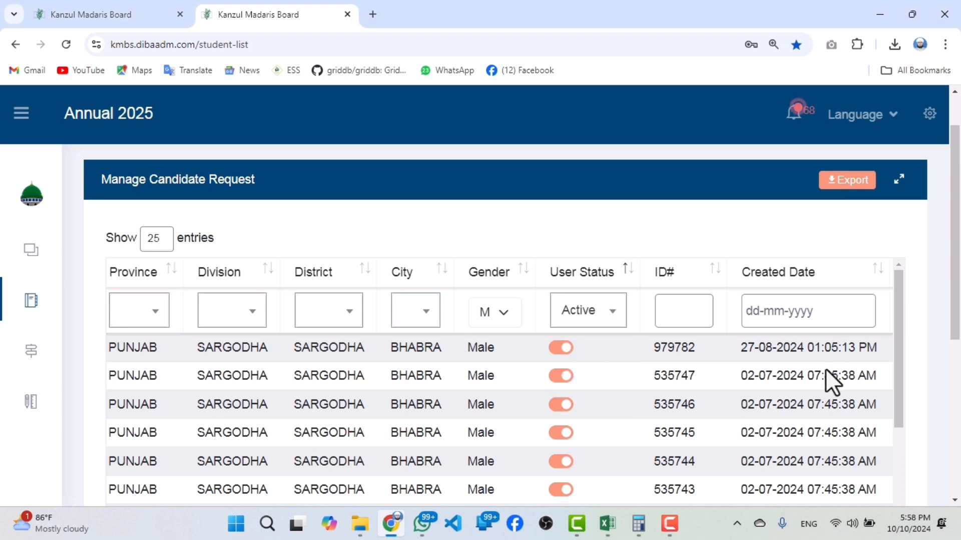
Deactivate the first listed candidate with the reason Candidate Left the Institute and save the status change.
{"action": "left_click", "coordinate": [557, 349]}
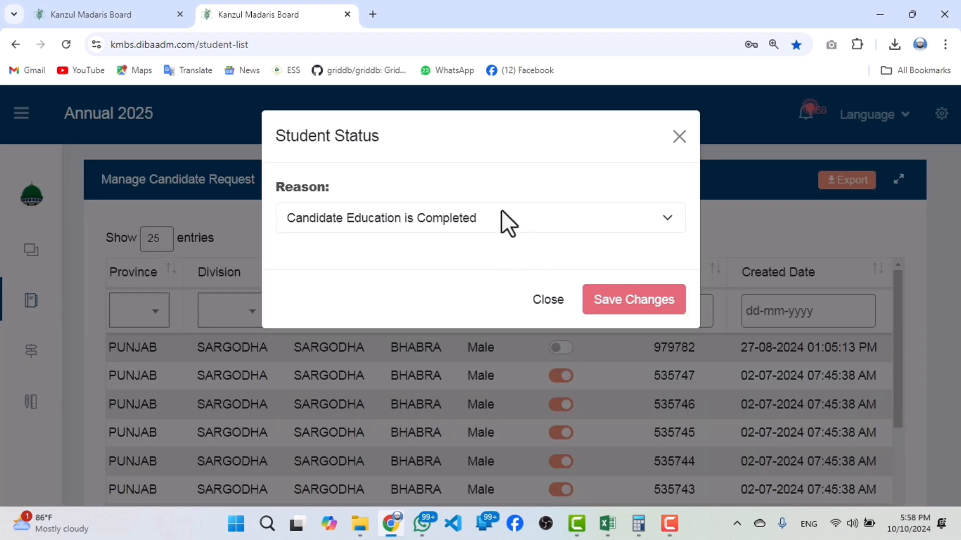
{"action": "left_click", "coordinate": [393, 211]}
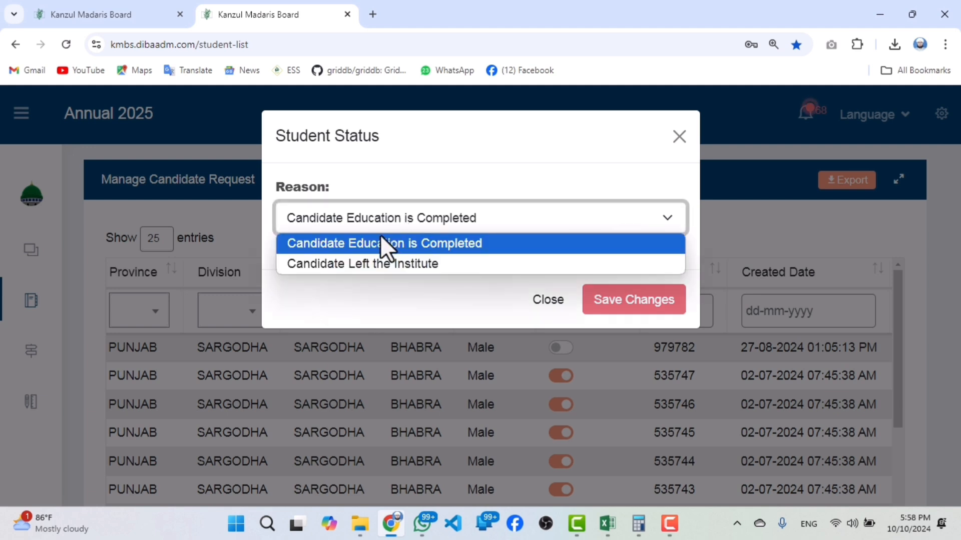
{"action": "left_click", "coordinate": [438, 264]}
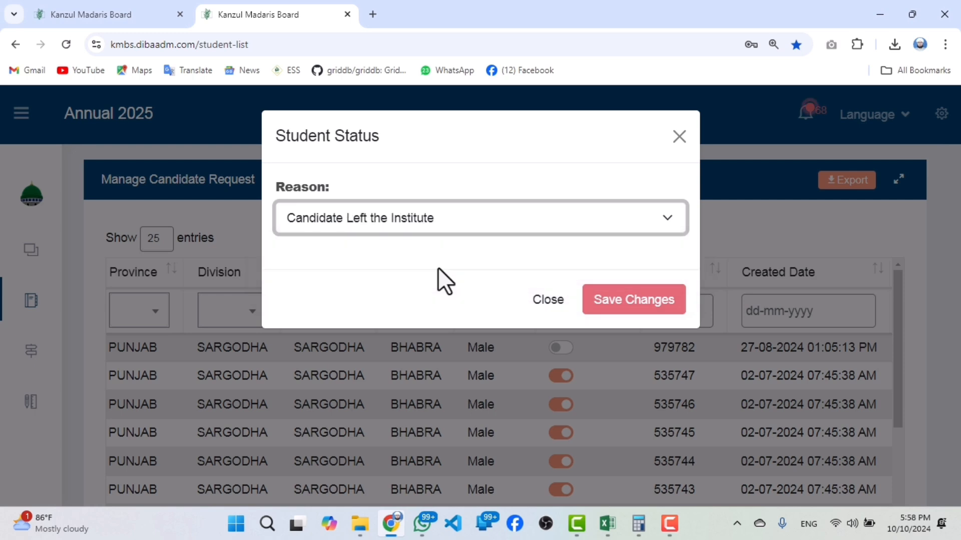
{"action": "left_click", "coordinate": [622, 313]}
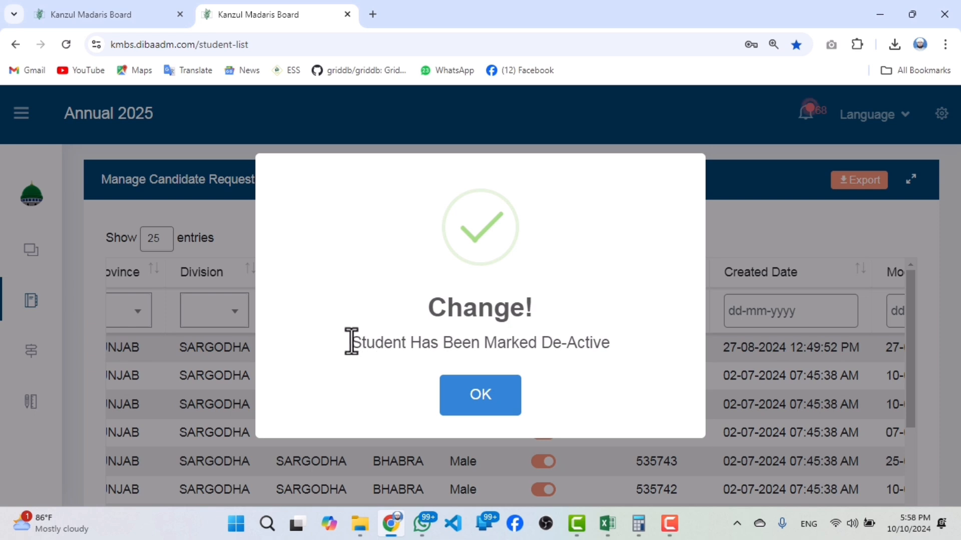
{"action": "left_click_drag", "start_coordinate": [350, 343], "coordinate": [606, 350]}
{"action": "left_click", "coordinate": [502, 396]}
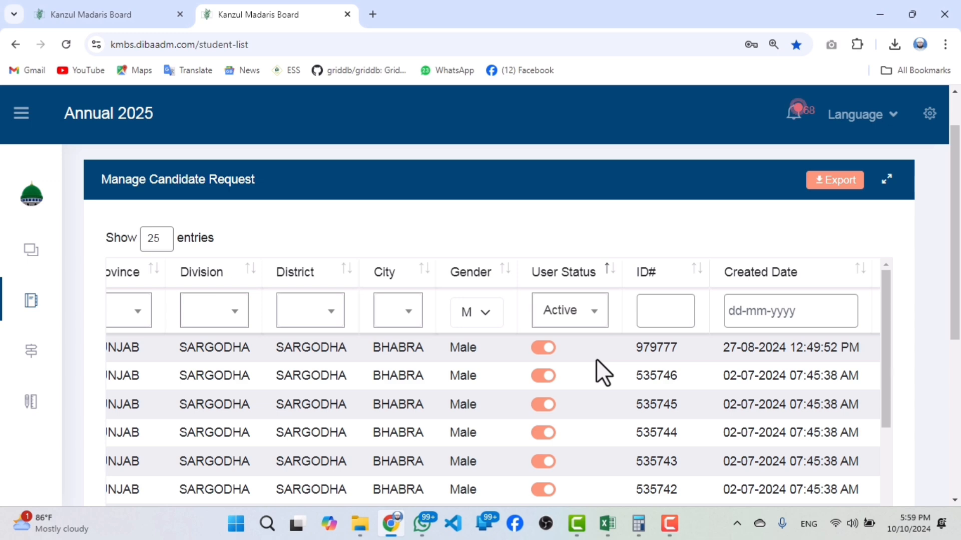
Filter the candidate list by user status De-Active and look through the deactivated candidates.
{"action": "scroll", "coordinate": [554, 440], "scroll_direction": "down", "scroll_amount": 10}
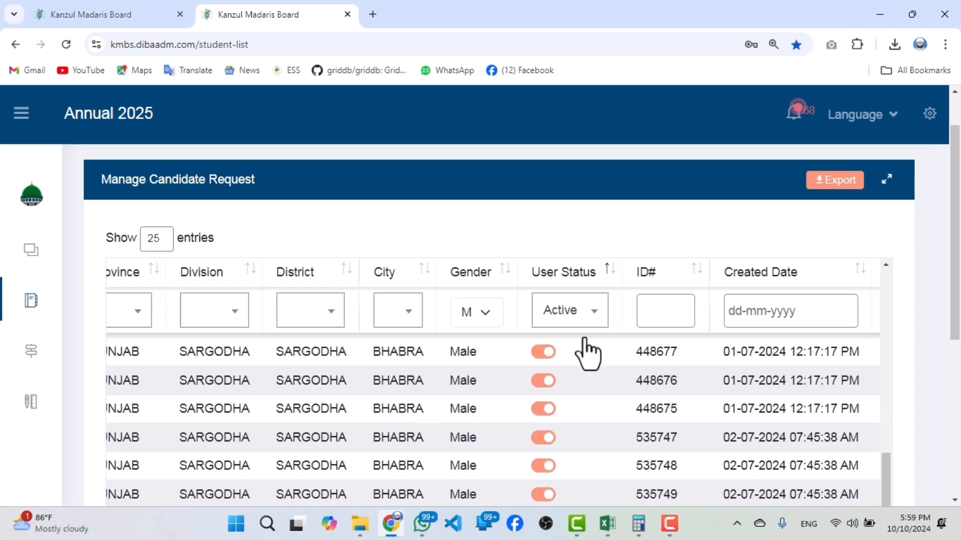
{"action": "scroll", "coordinate": [577, 458], "scroll_direction": "down", "scroll_amount": 5}
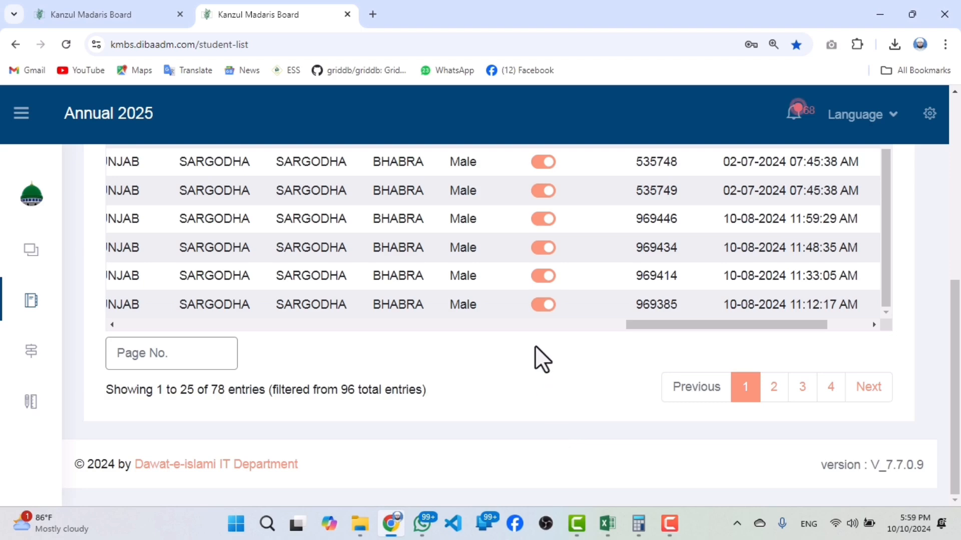
{"action": "scroll", "coordinate": [536, 359], "scroll_direction": "up", "scroll_amount": 5}
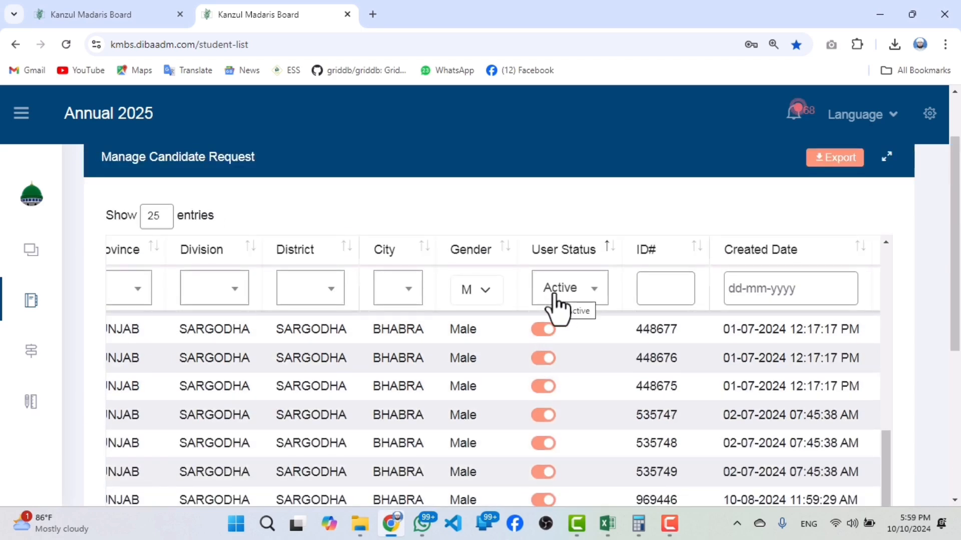
{"action": "left_click", "coordinate": [552, 294]}
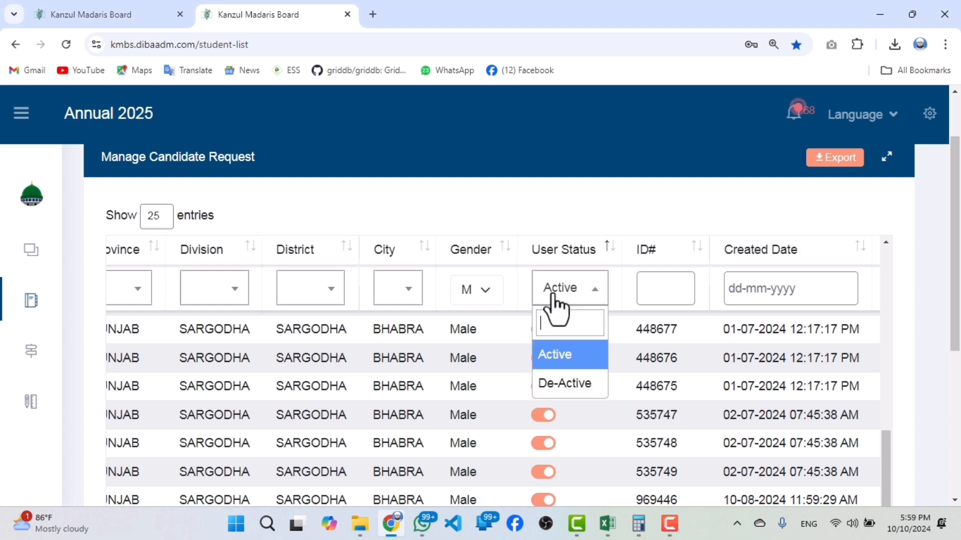
{"action": "left_click", "coordinate": [552, 385]}
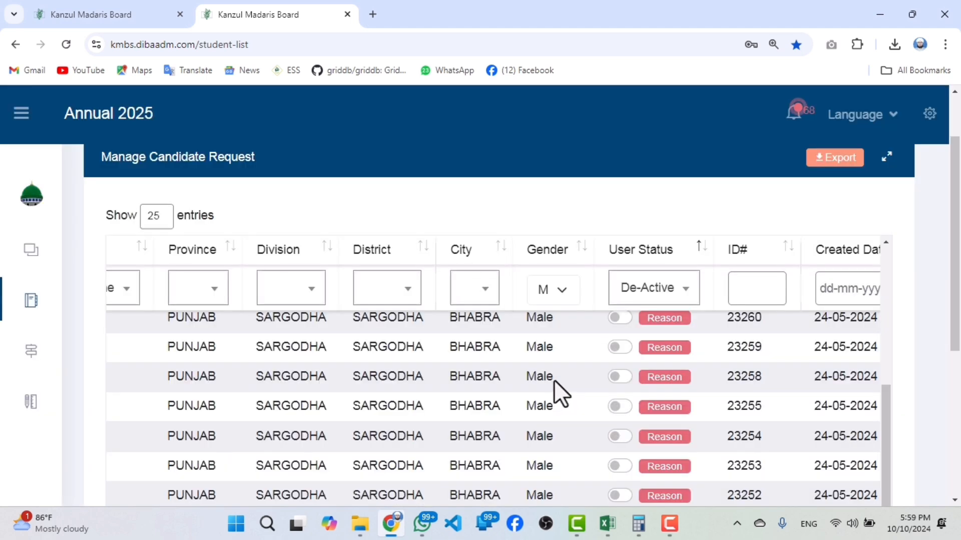
{"action": "scroll", "coordinate": [632, 384], "scroll_direction": "down", "scroll_amount": 4}
{"action": "scroll", "coordinate": [605, 370], "scroll_direction": "up", "scroll_amount": 8}
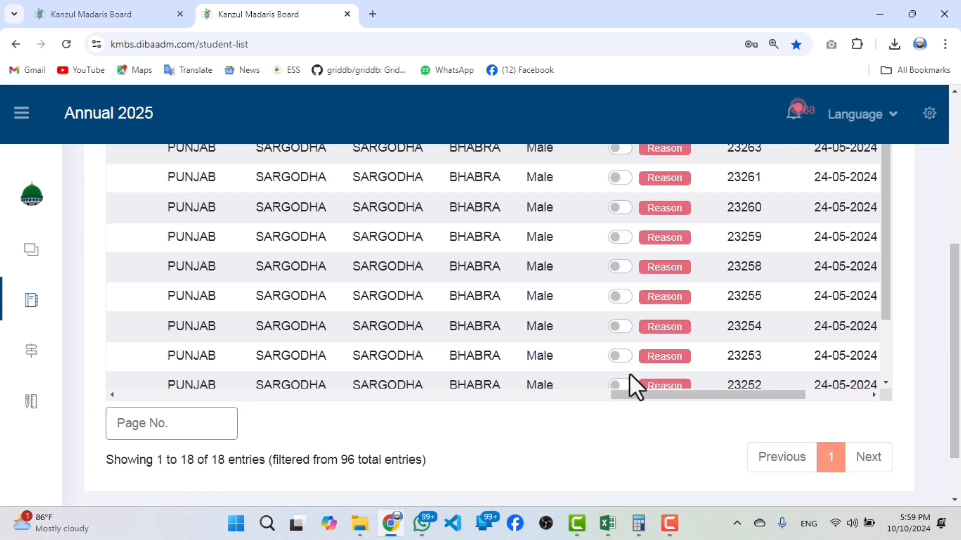
View the deactivation reason of the first De-Active candidate, including its Urdu description, and close it.
{"action": "scroll", "coordinate": [699, 367], "scroll_direction": "up", "scroll_amount": 2}
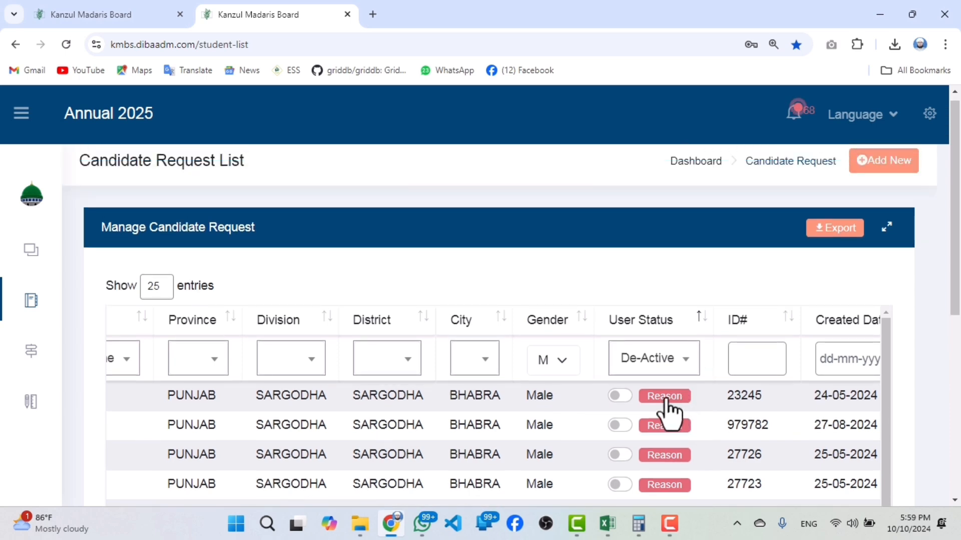
{"action": "left_click", "coordinate": [666, 397]}
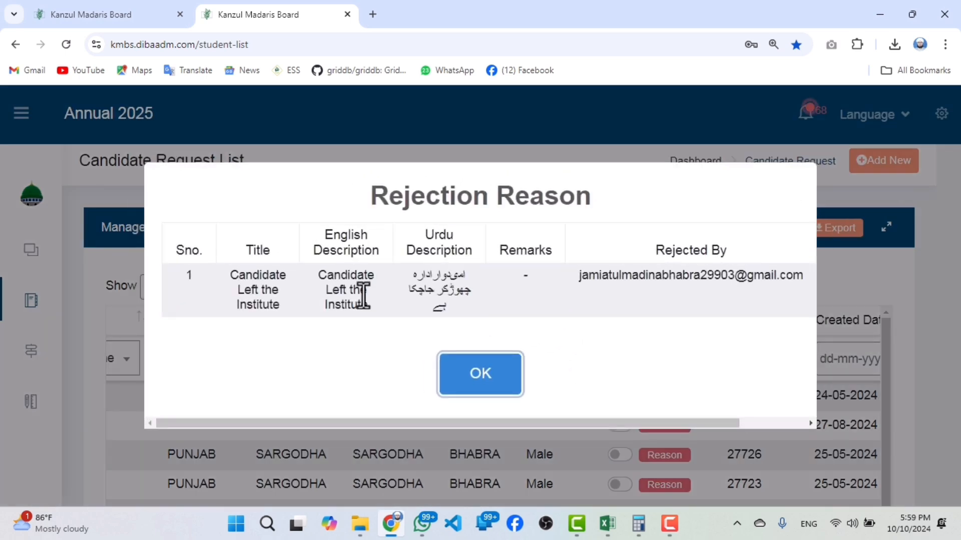
{"action": "left_click_drag", "start_coordinate": [468, 290], "coordinate": [404, 300]}
{"action": "left_click", "coordinate": [450, 299]}
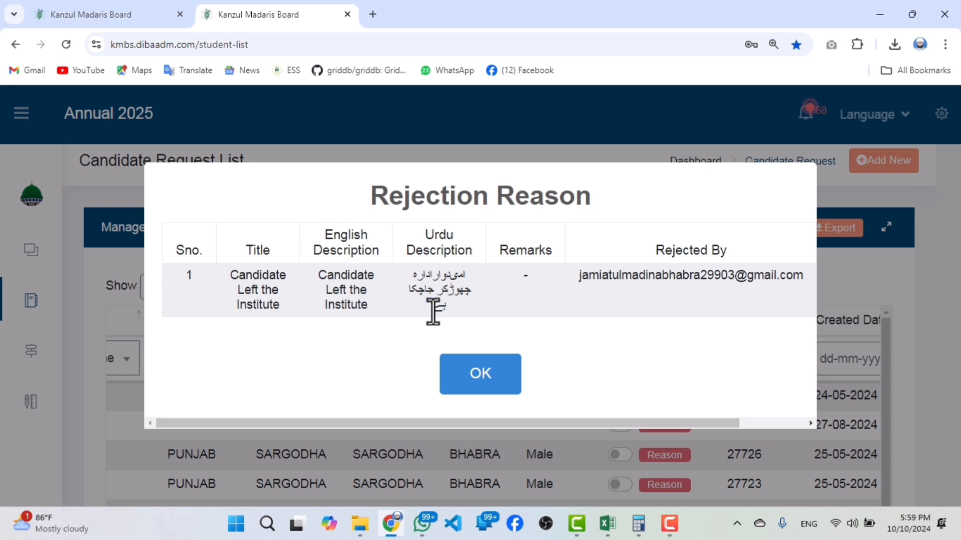
{"action": "left_click", "coordinate": [470, 372]}
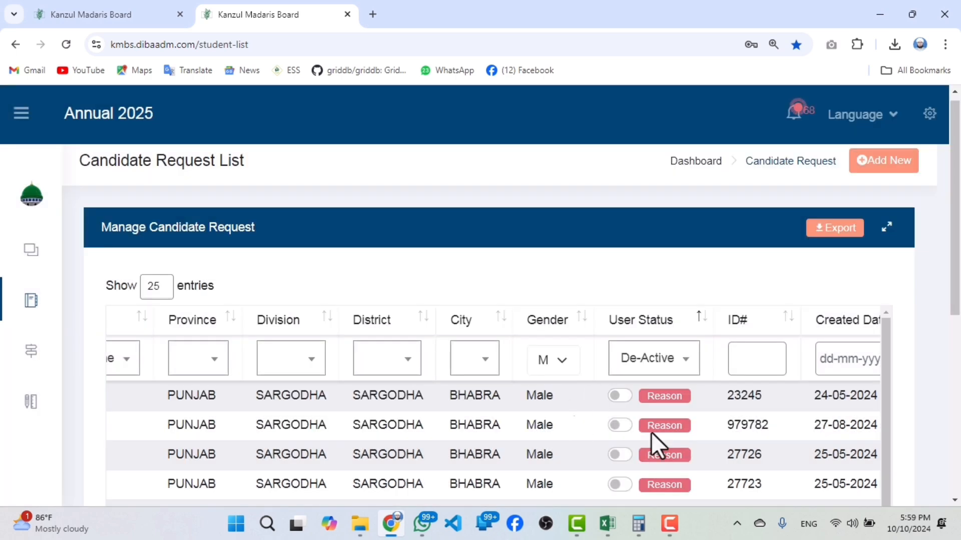
Reactivate the first candidate in the De-Active list and acknowledge the status change.
{"action": "scroll", "coordinate": [693, 444], "scroll_direction": "down", "scroll_amount": 5}
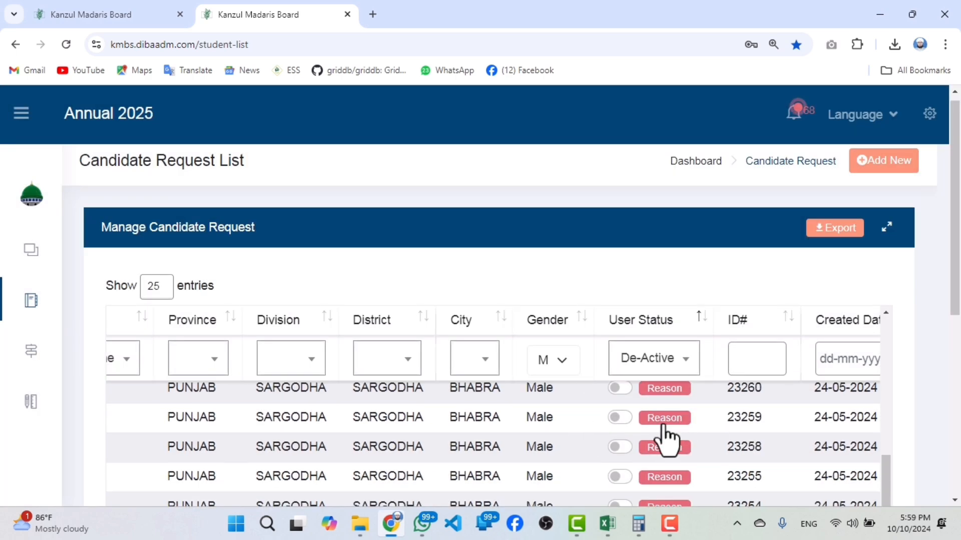
{"action": "scroll", "coordinate": [651, 430], "scroll_direction": "up", "scroll_amount": 5}
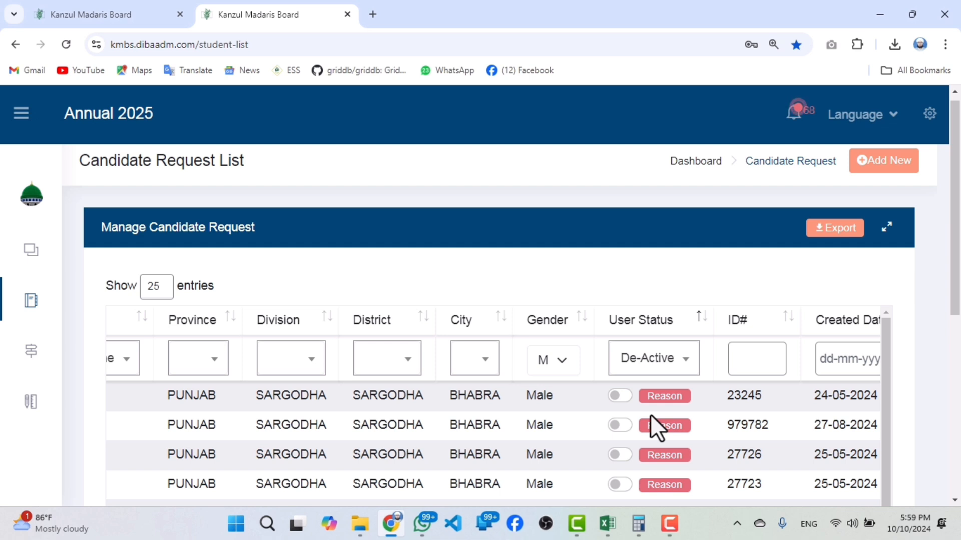
{"action": "left_click", "coordinate": [621, 397]}
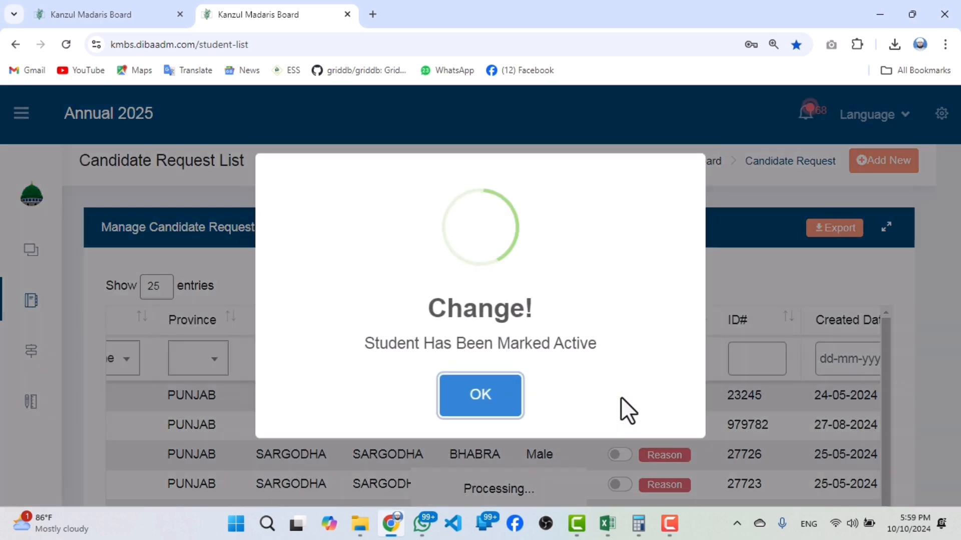
{"action": "left_click_drag", "start_coordinate": [374, 342], "coordinate": [583, 363]}
{"action": "left_click", "coordinate": [497, 393]}
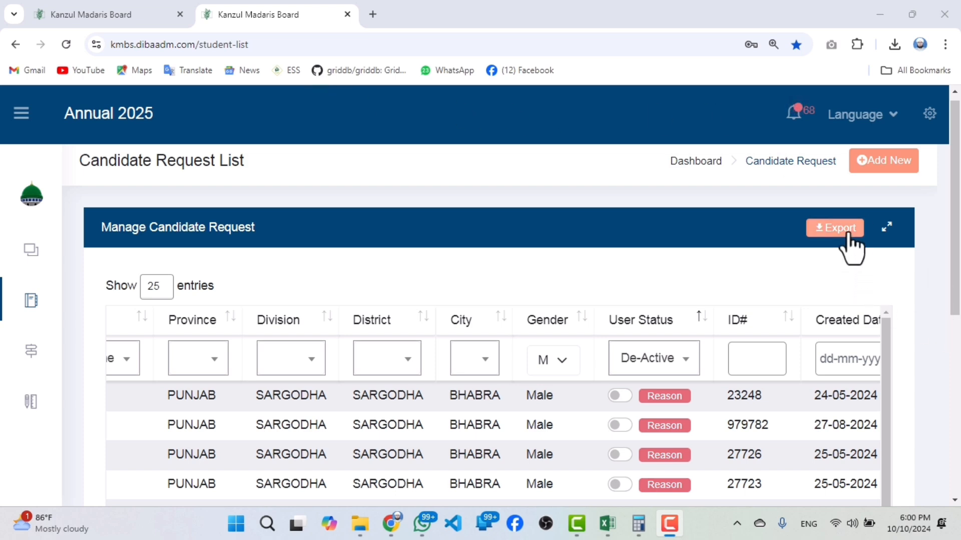
Export the candidate list filtered by user status De-Active.
{"action": "left_click", "coordinate": [901, 224]}
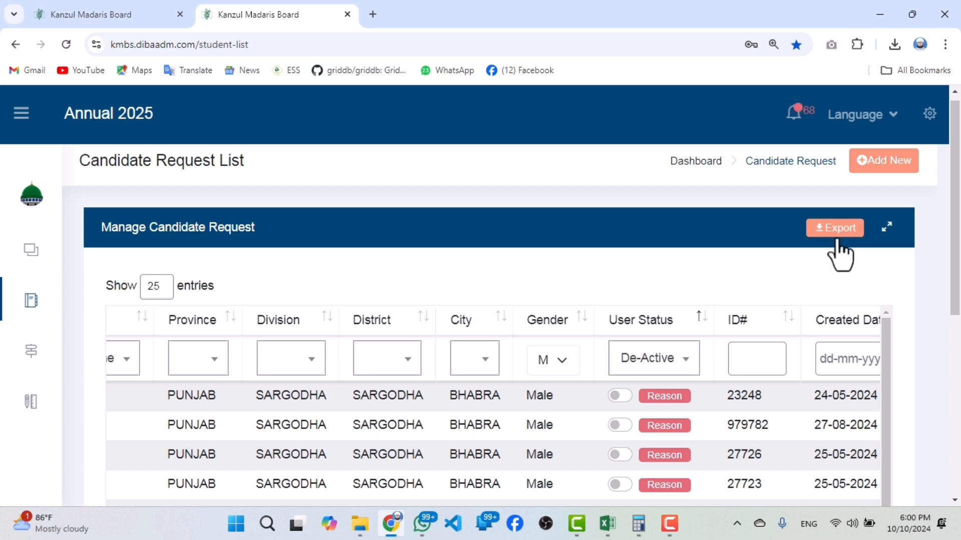
{"action": "left_click", "coordinate": [835, 238]}
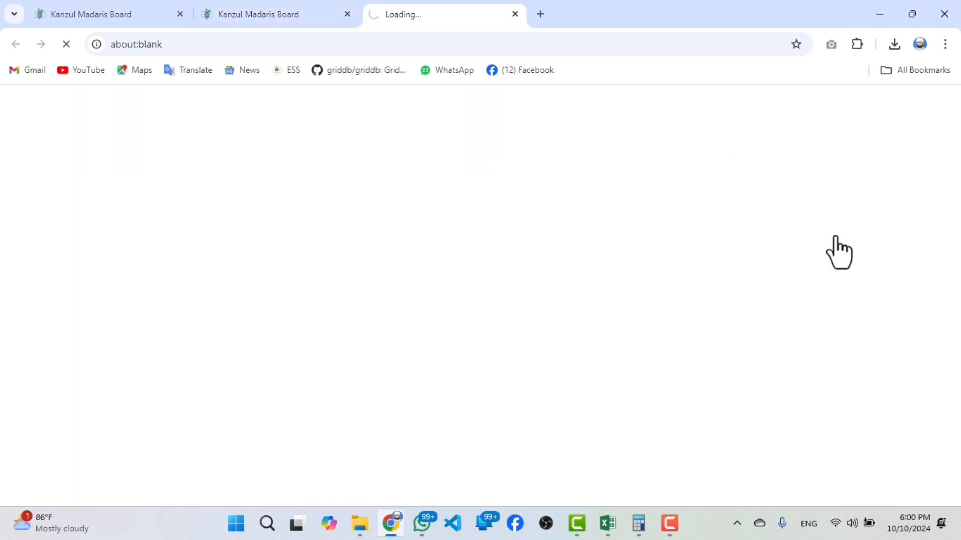